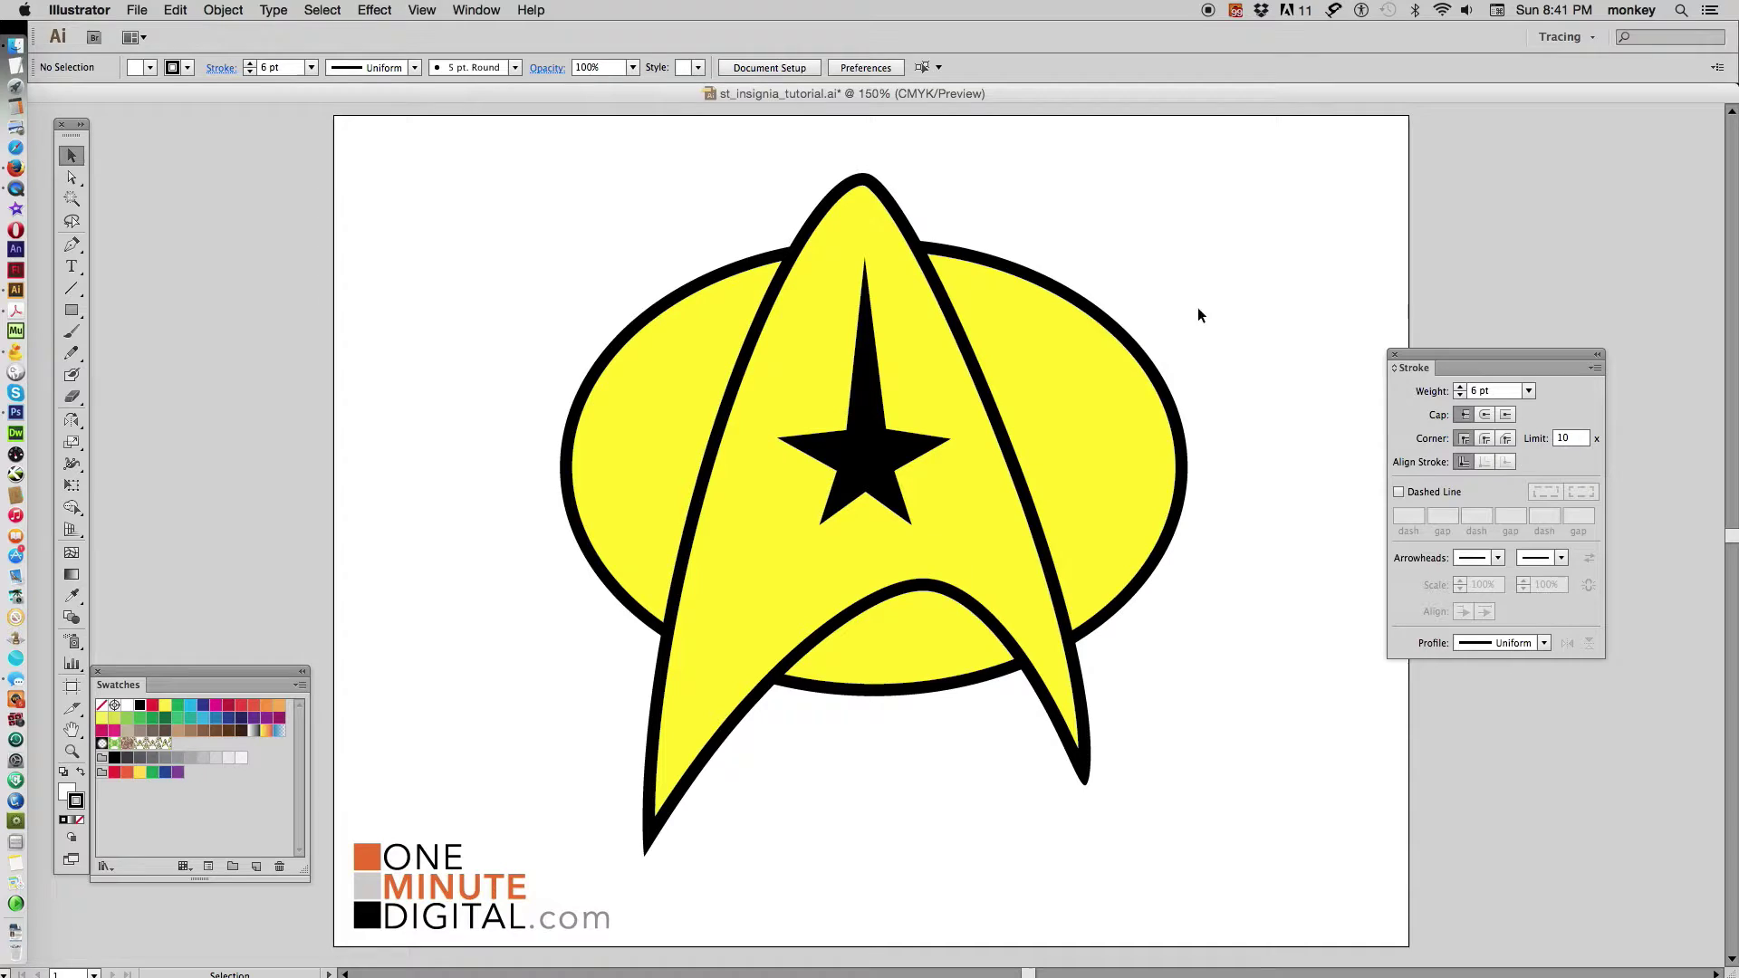
Select the insignia's yellow oval, arrowhead and black star in turn to inspect them.
left_click(1100, 381)
left_click(989, 486)
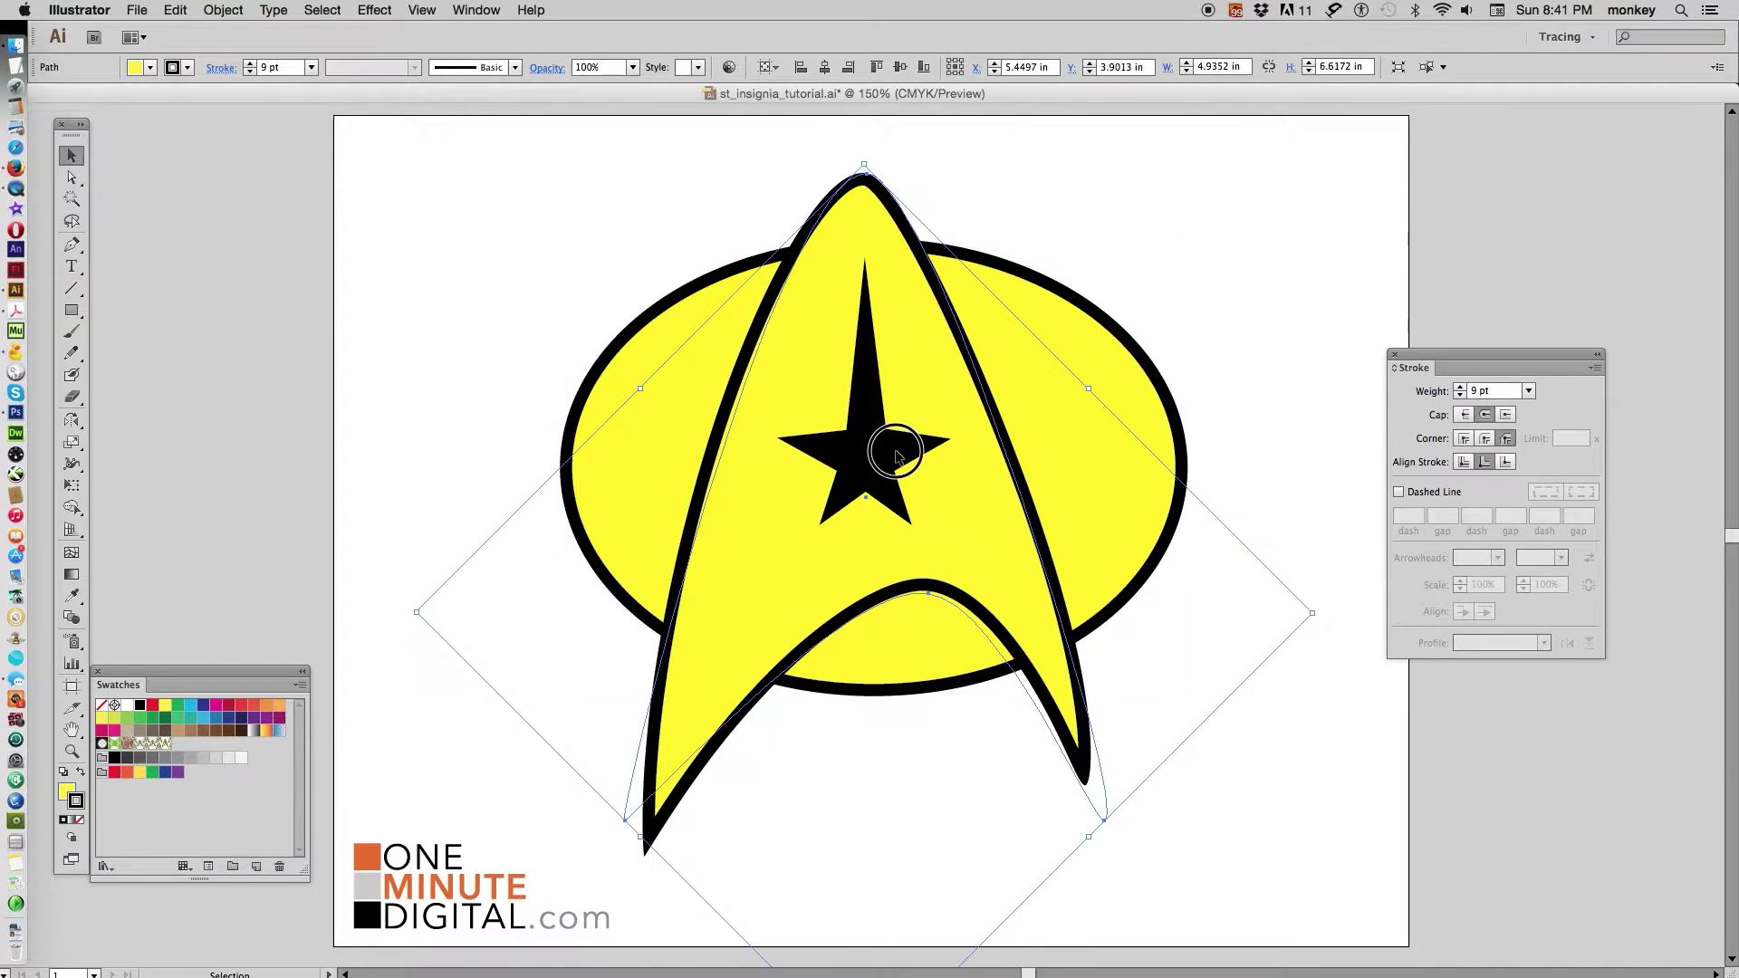
left_click(889, 447)
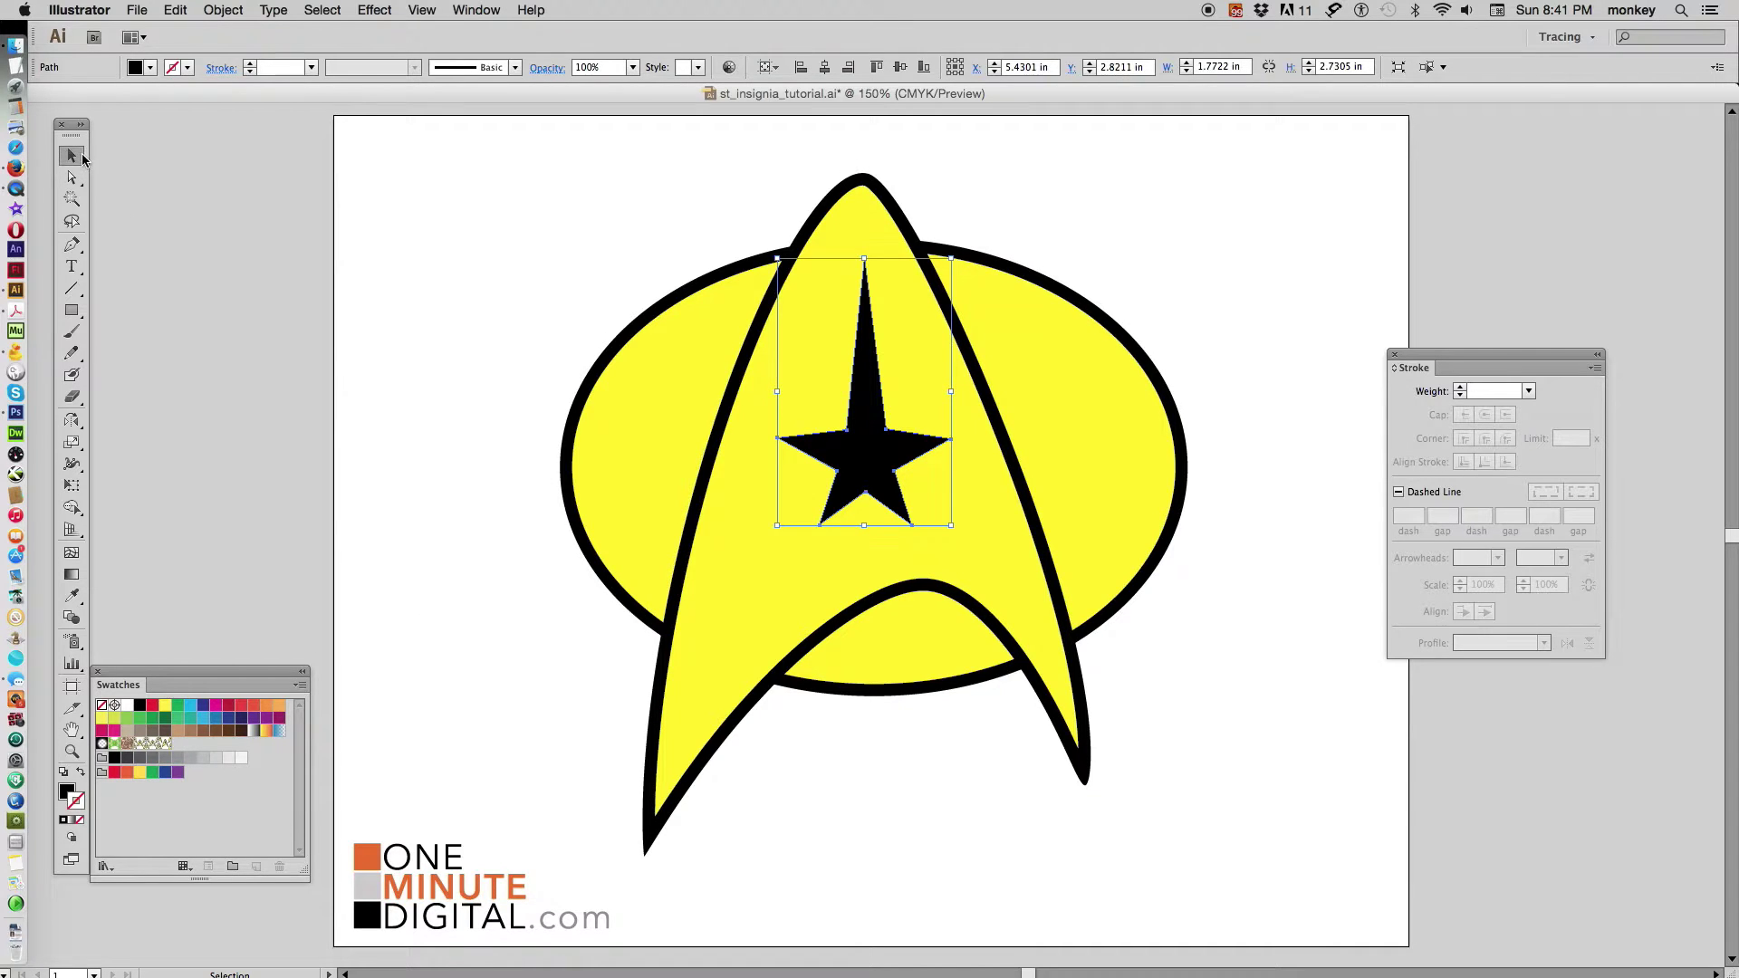
left_click(458, 233)
Marquee-select the whole insignia and move it off the artboard to the upper left.
left_click_drag(486, 175, 1231, 781)
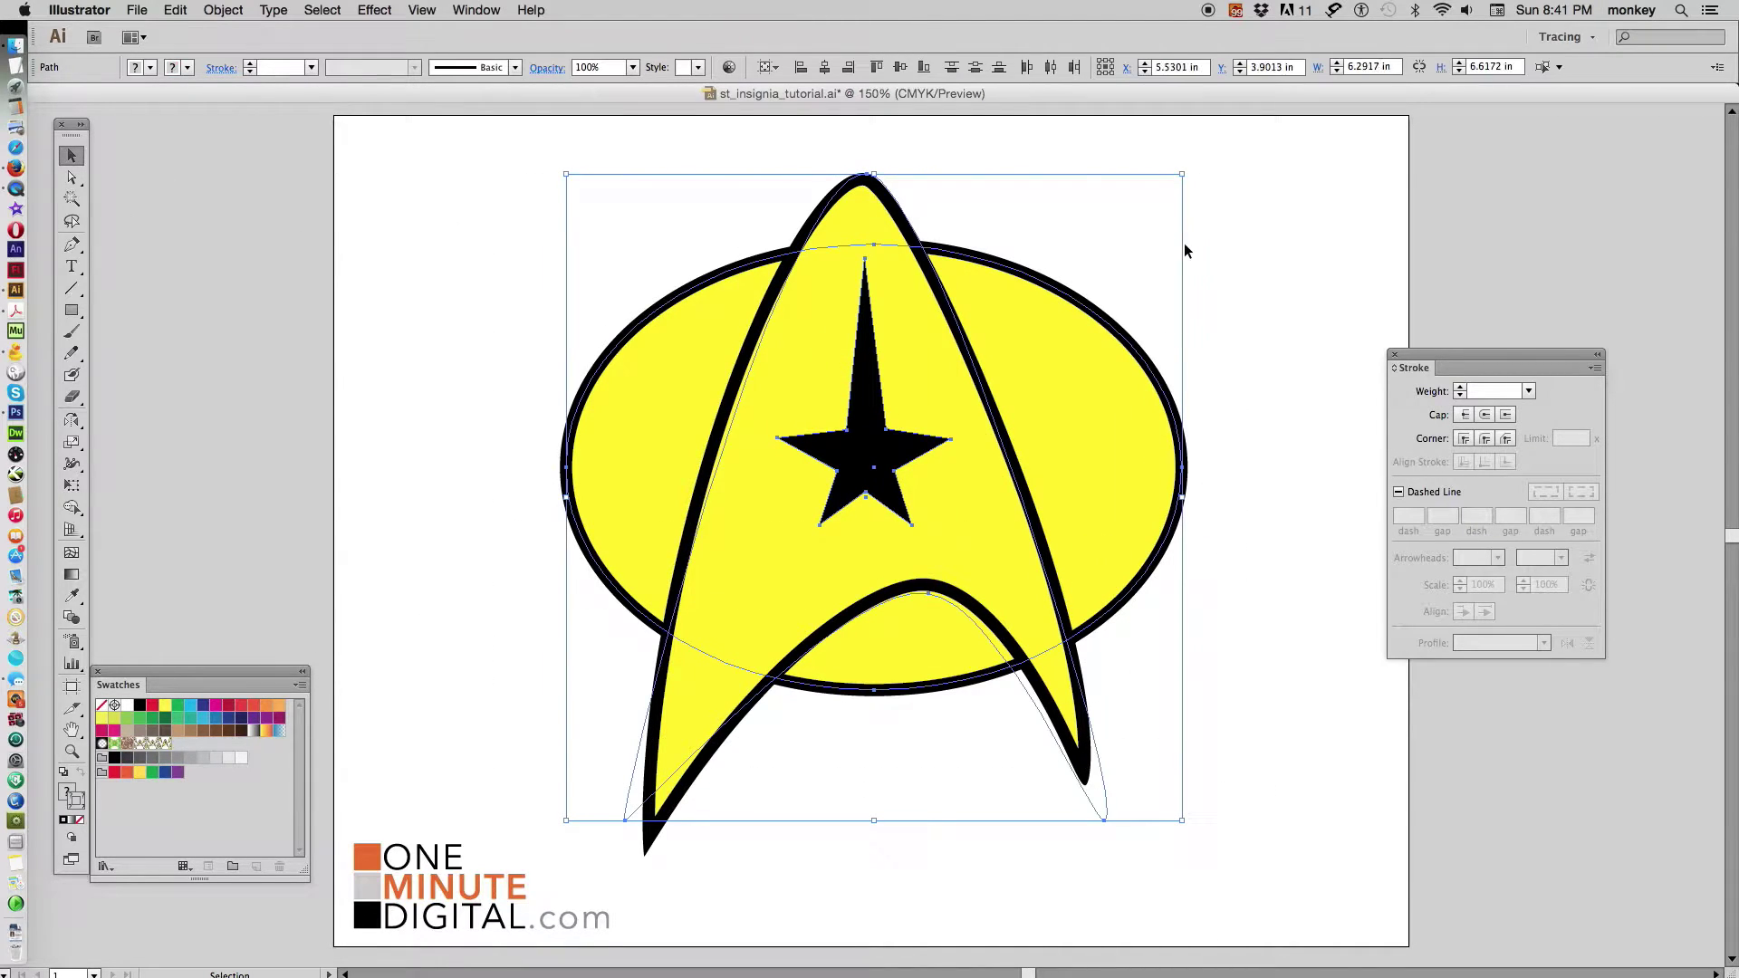
left_click_drag(1118, 403, 345, 299)
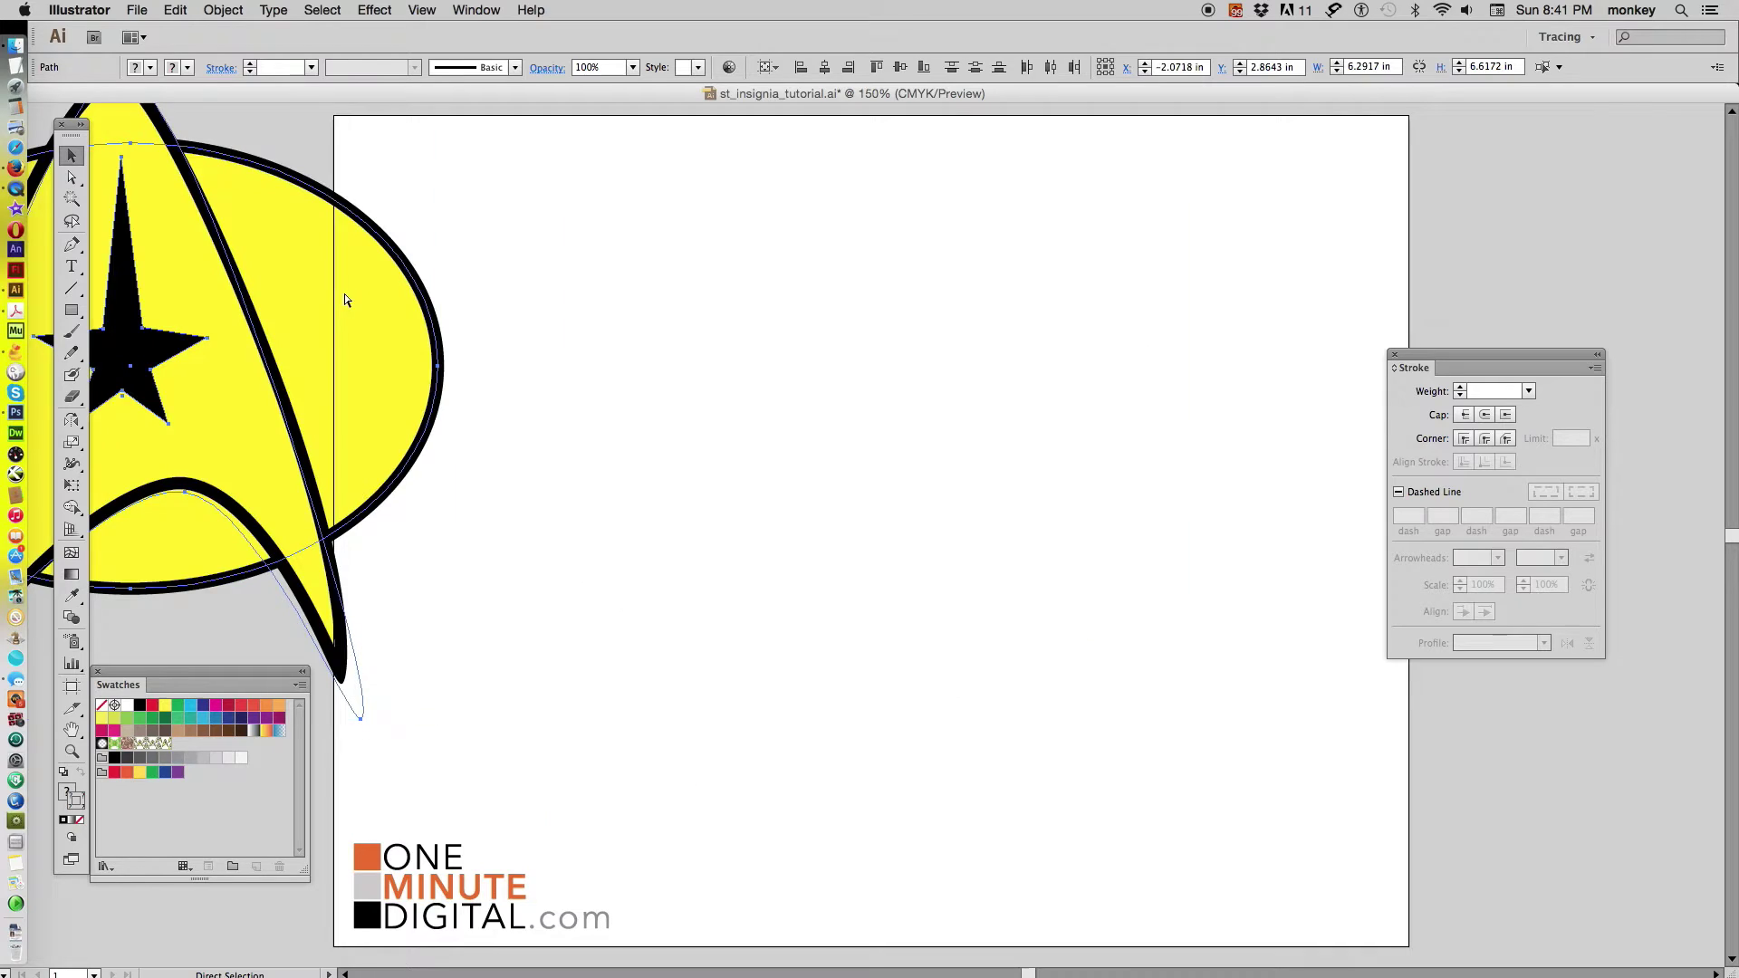
key("super+1")
left_click_drag(438, 409, 336, 372)
Draw a black-filled square about 3.99 in wide in the middle of the artboard.
left_click(676, 516)
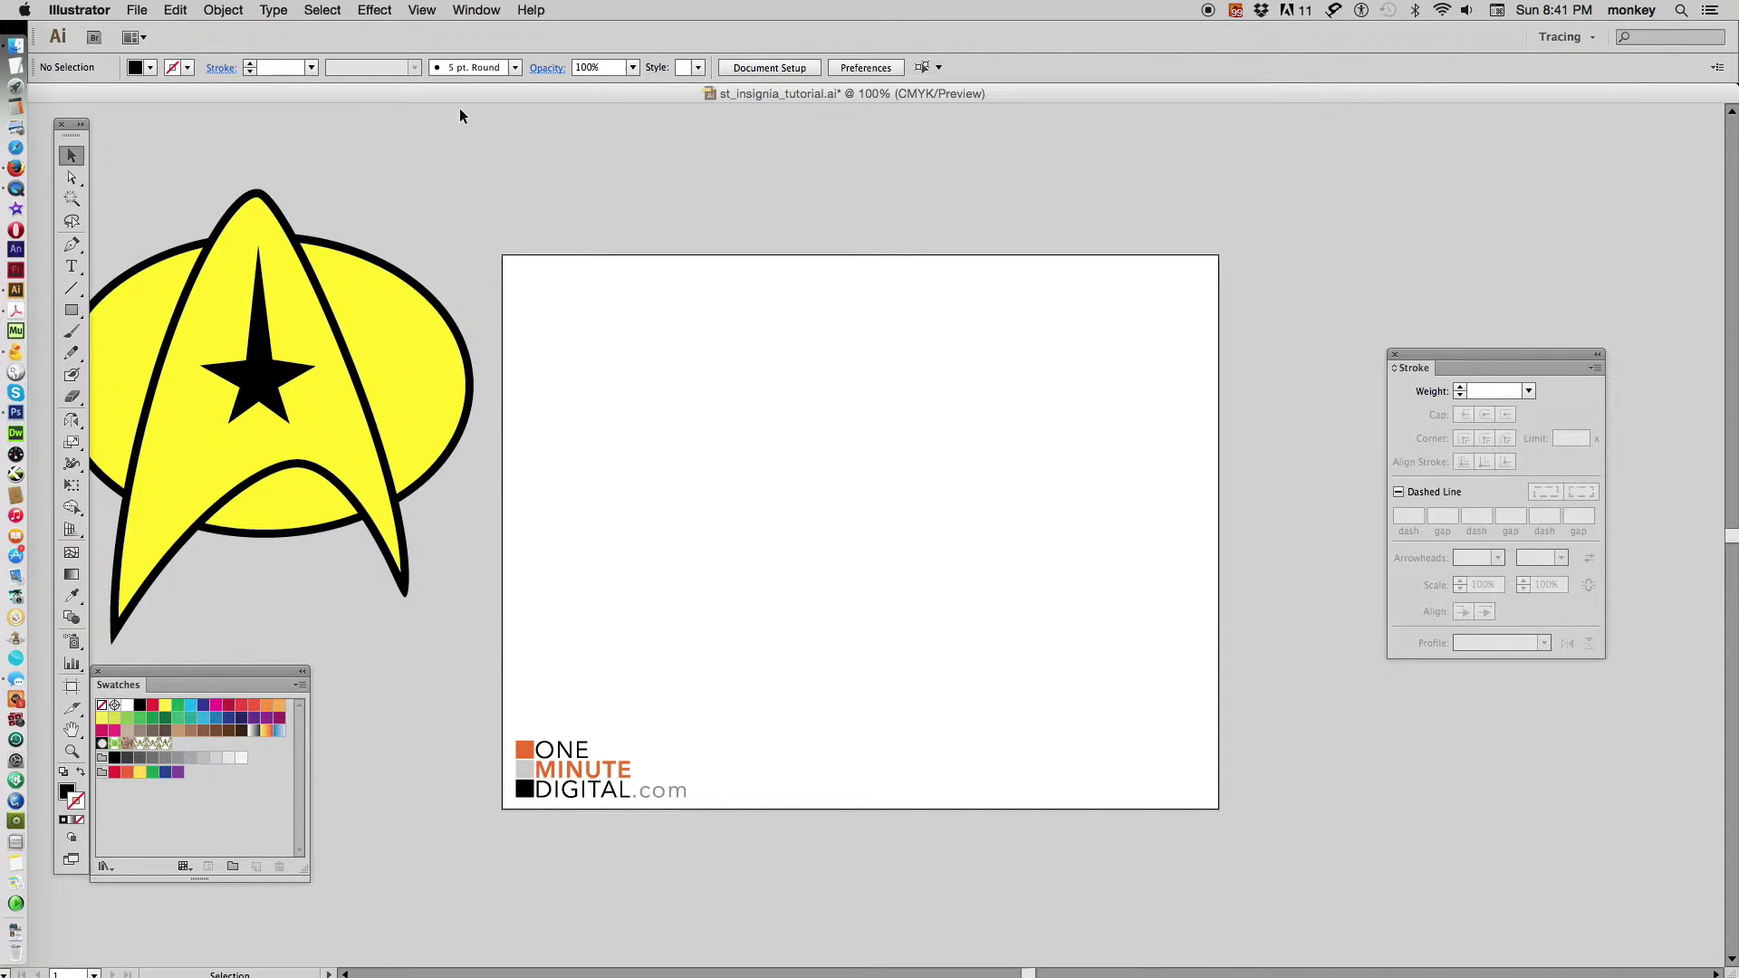
left_click(78, 312)
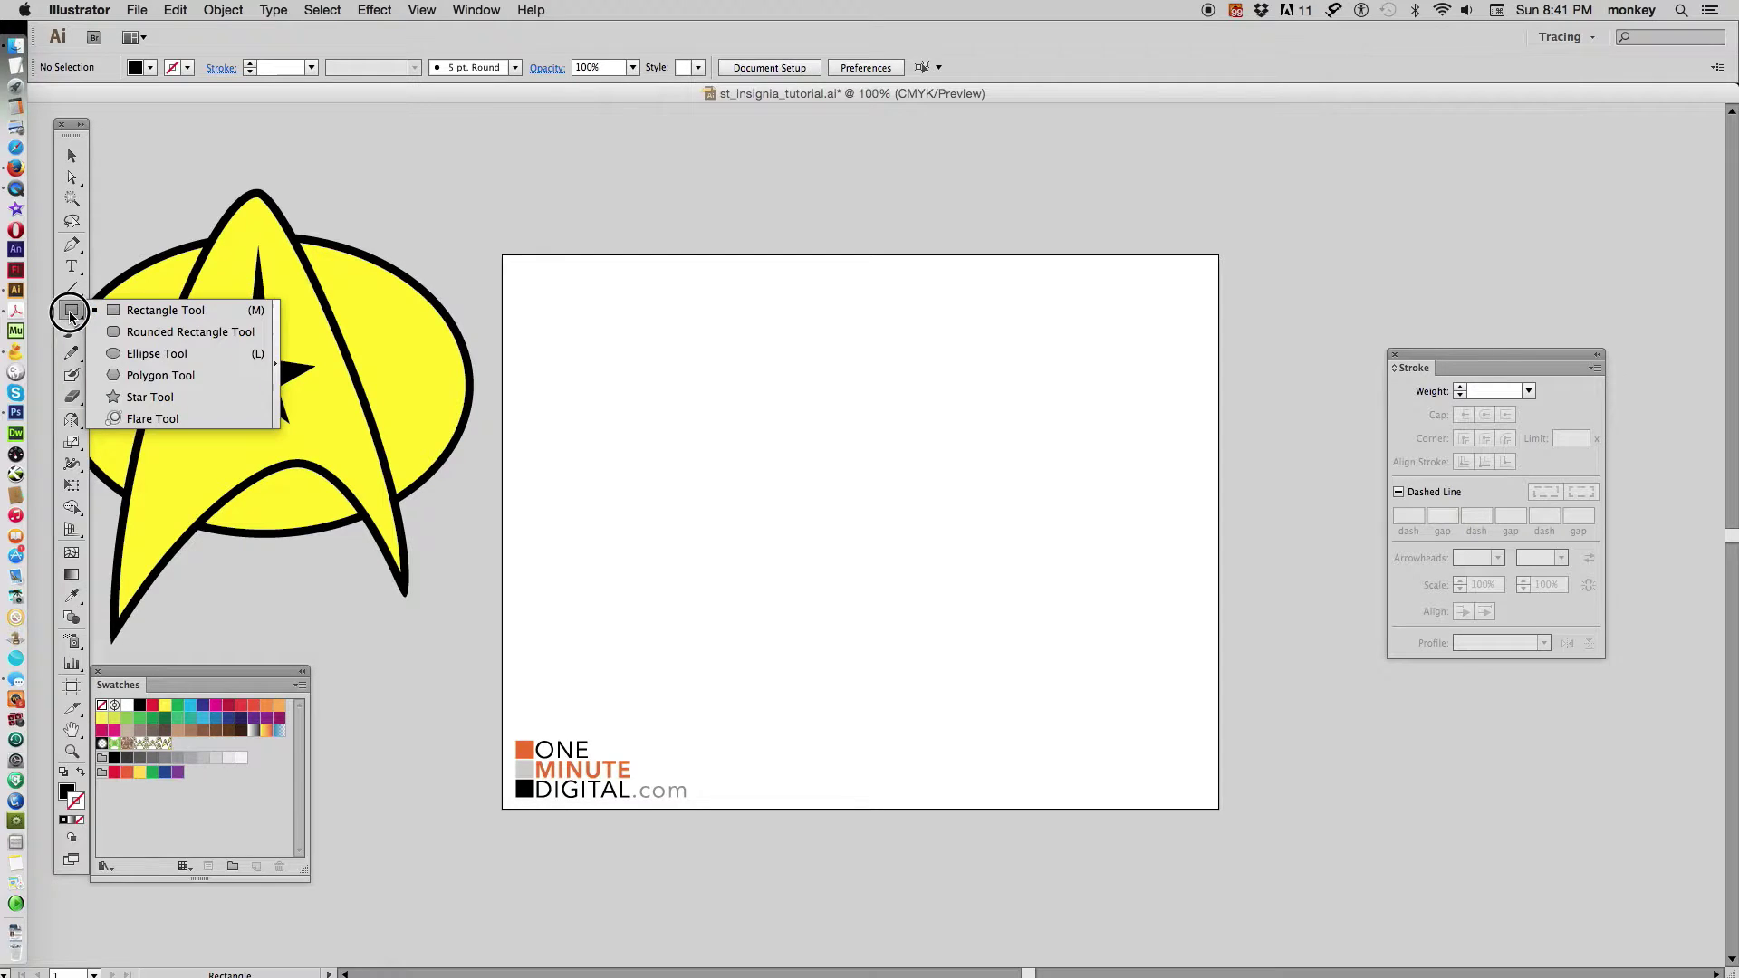
left_click(118, 310)
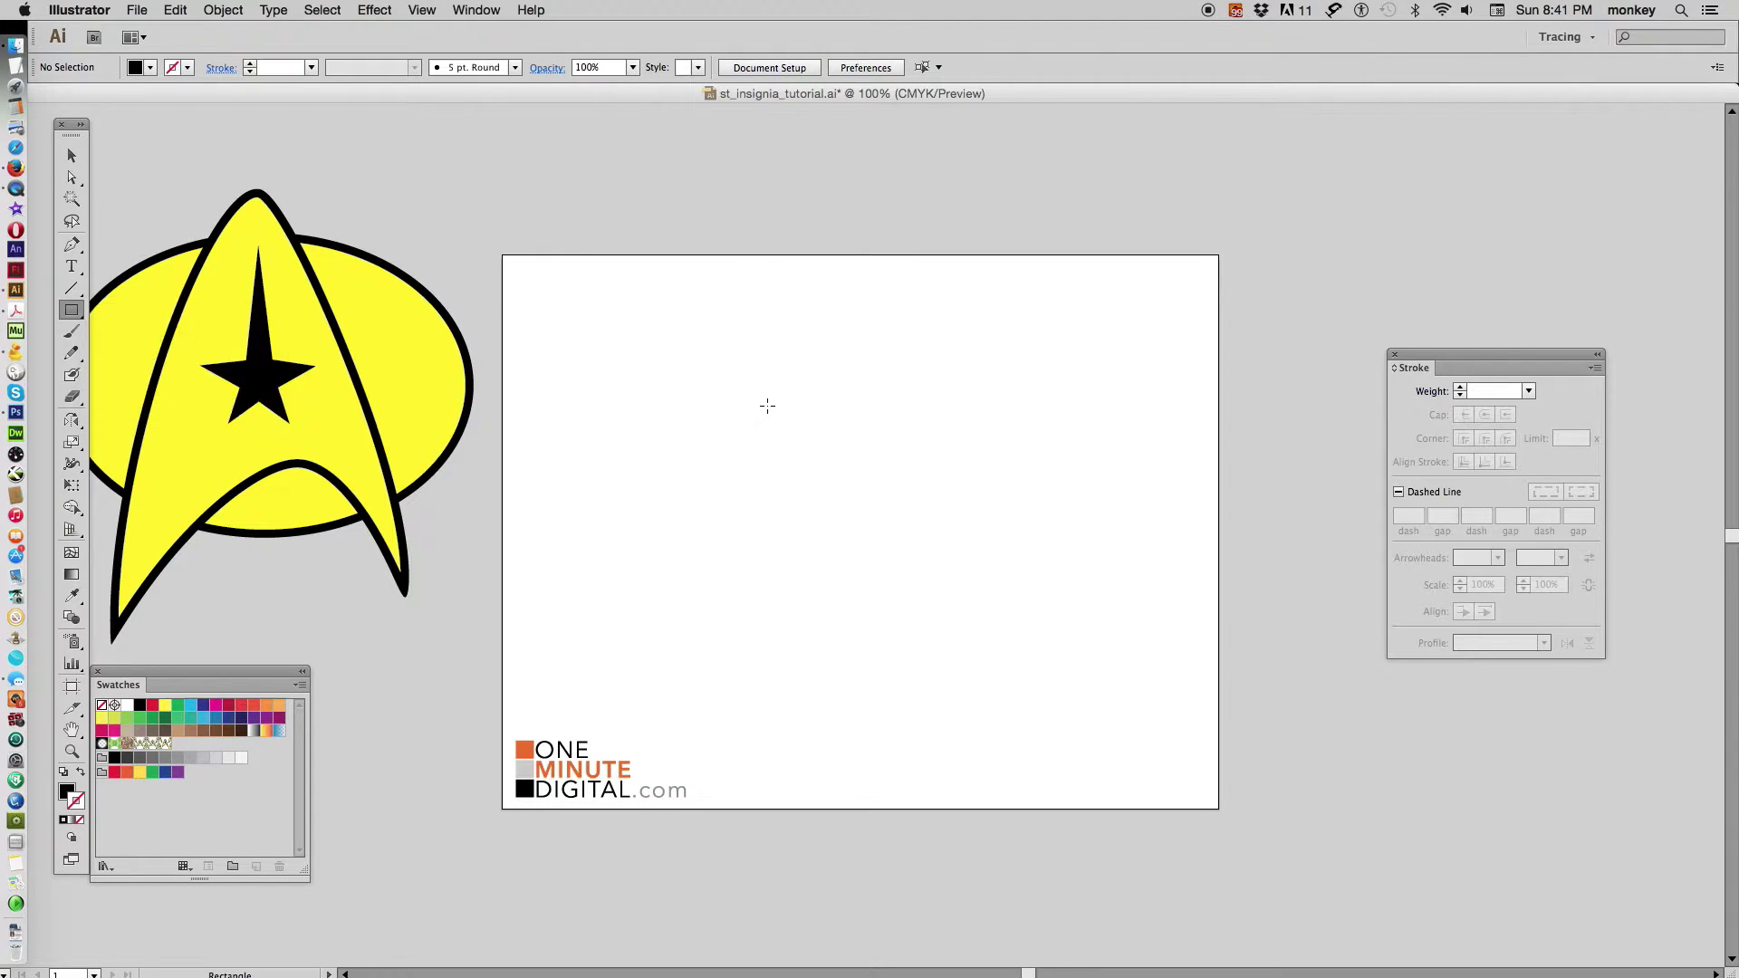
left_click_drag(724, 385, 984, 581)
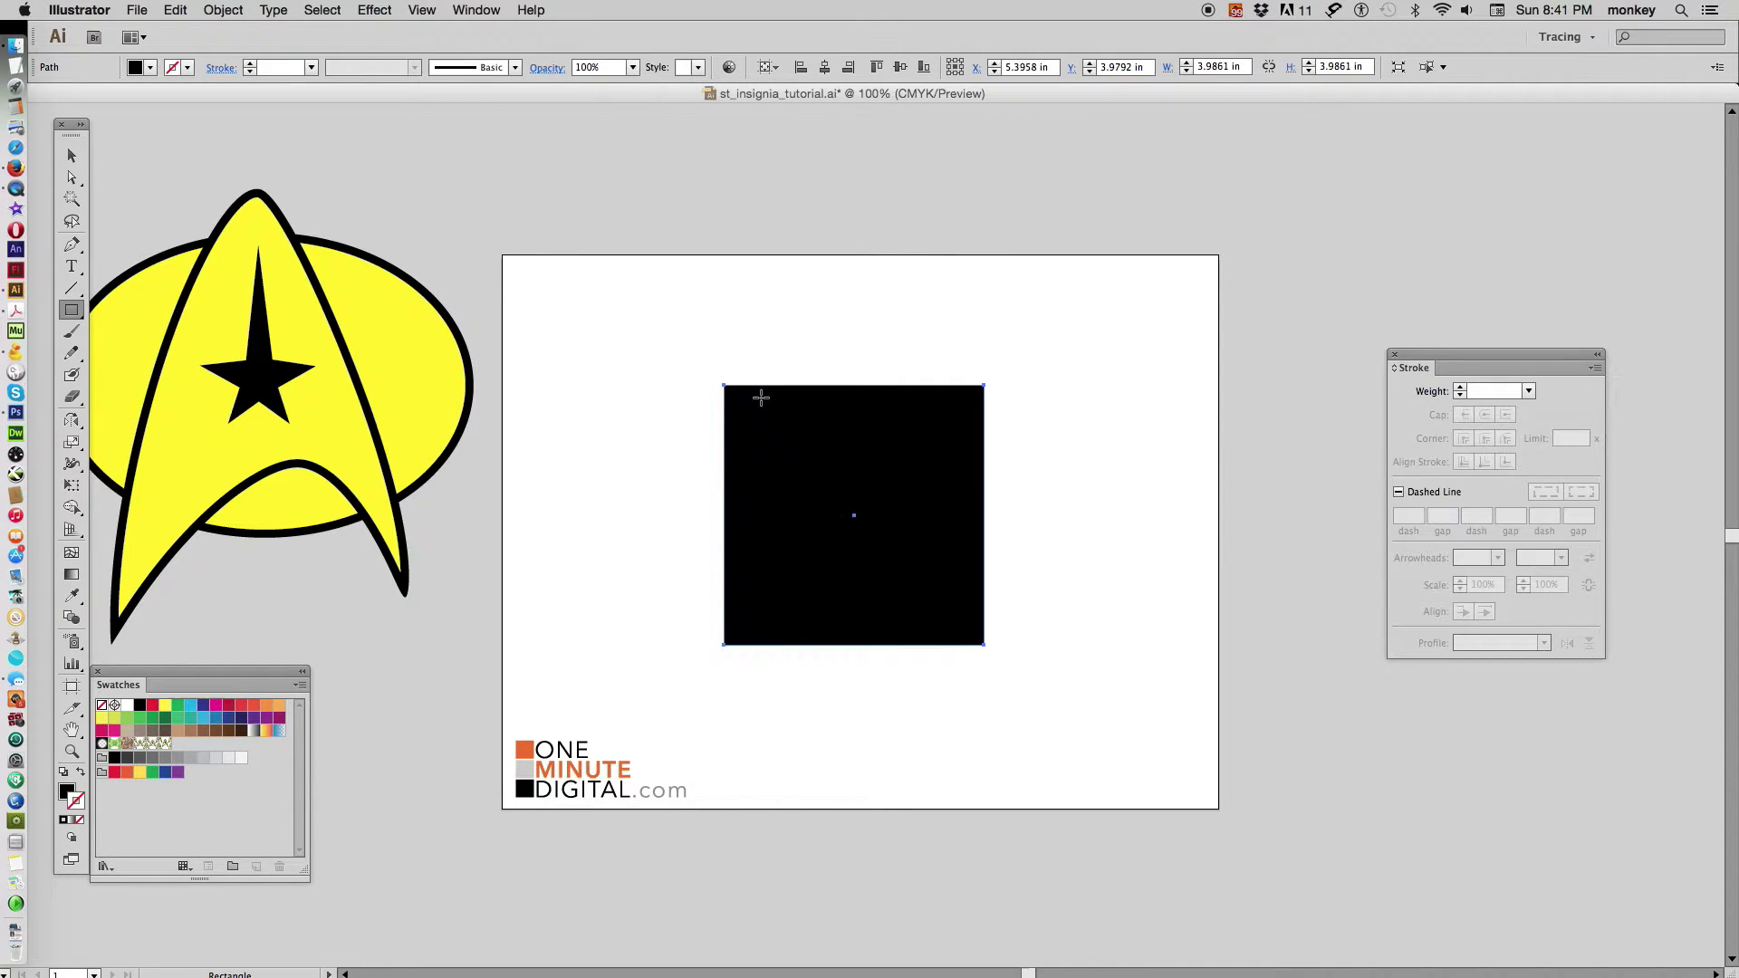
left_click(72, 245)
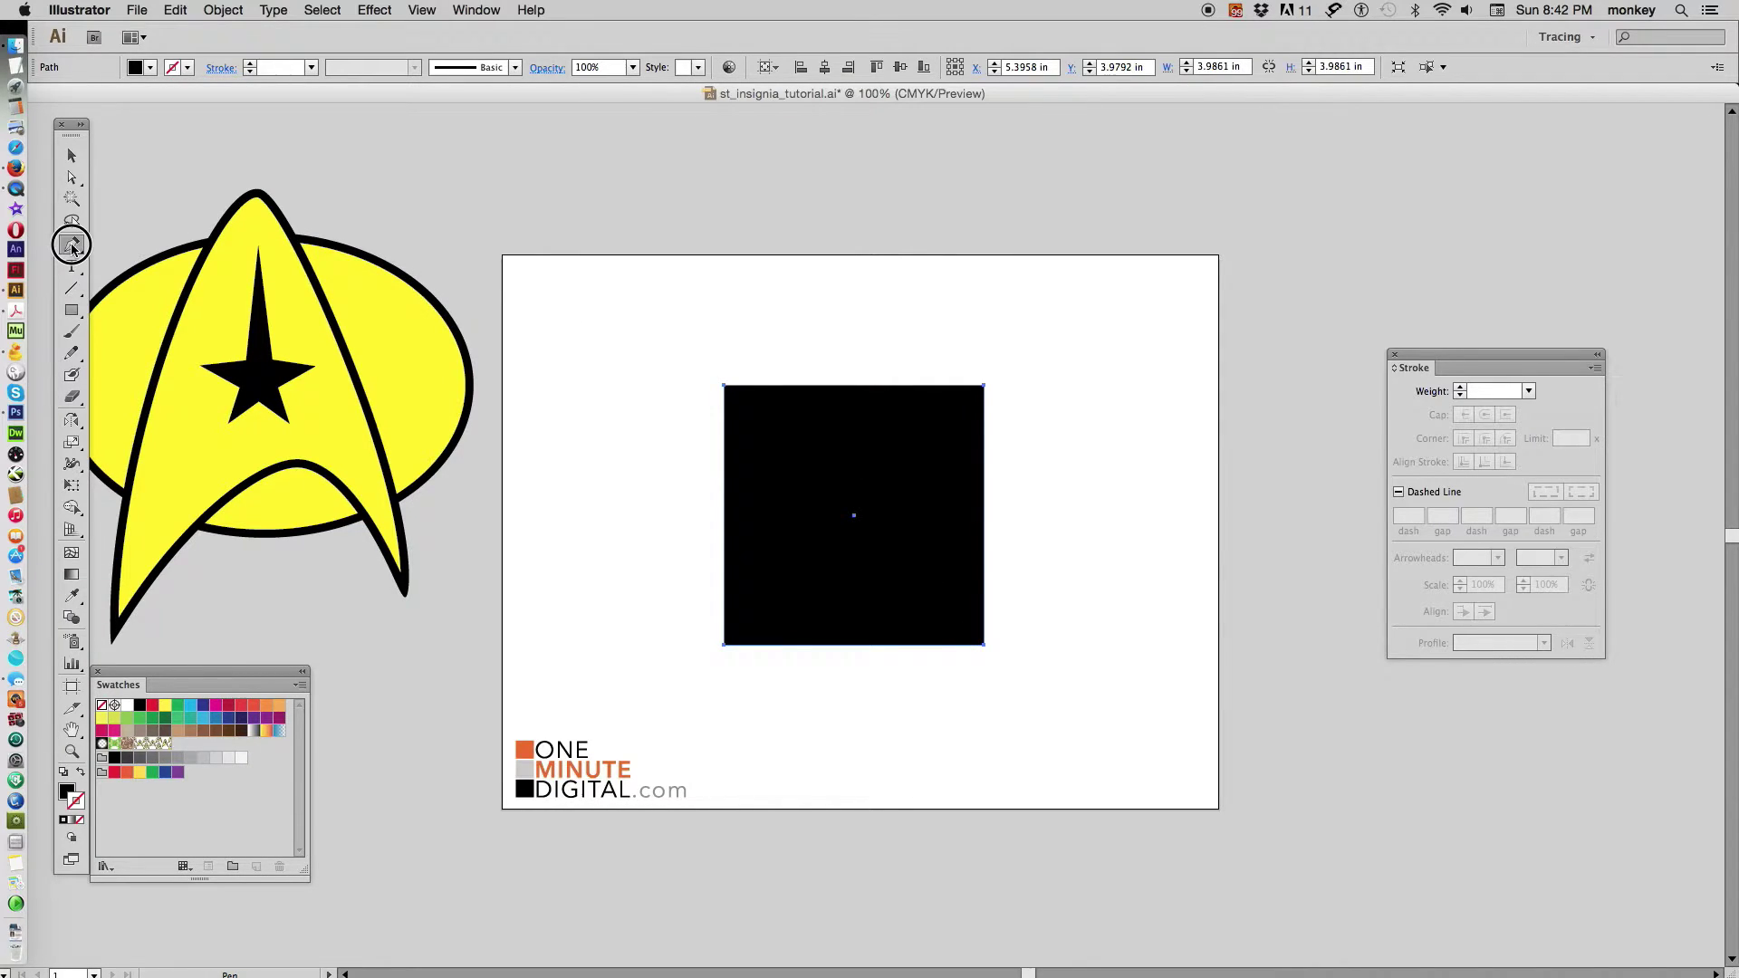
left_click_drag(72, 248, 276, 282)
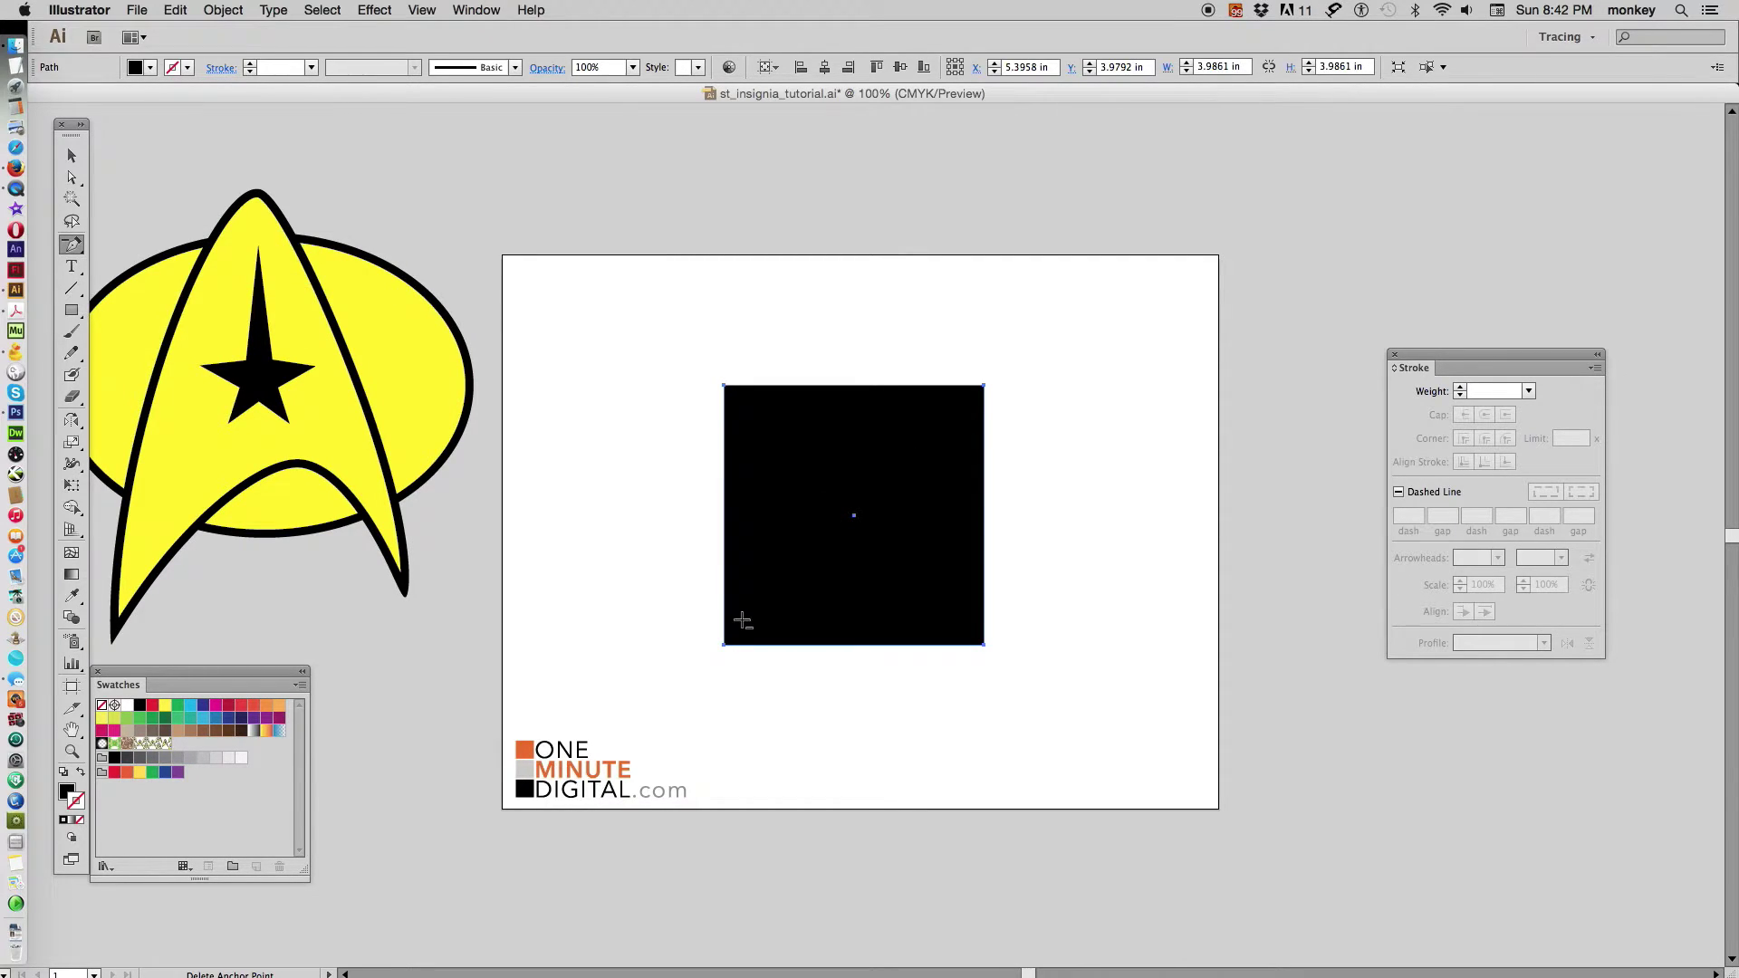
Delete the square's bottom-left anchor, rotate the triangle 45° to point up, and lower it.
left_click(723, 644)
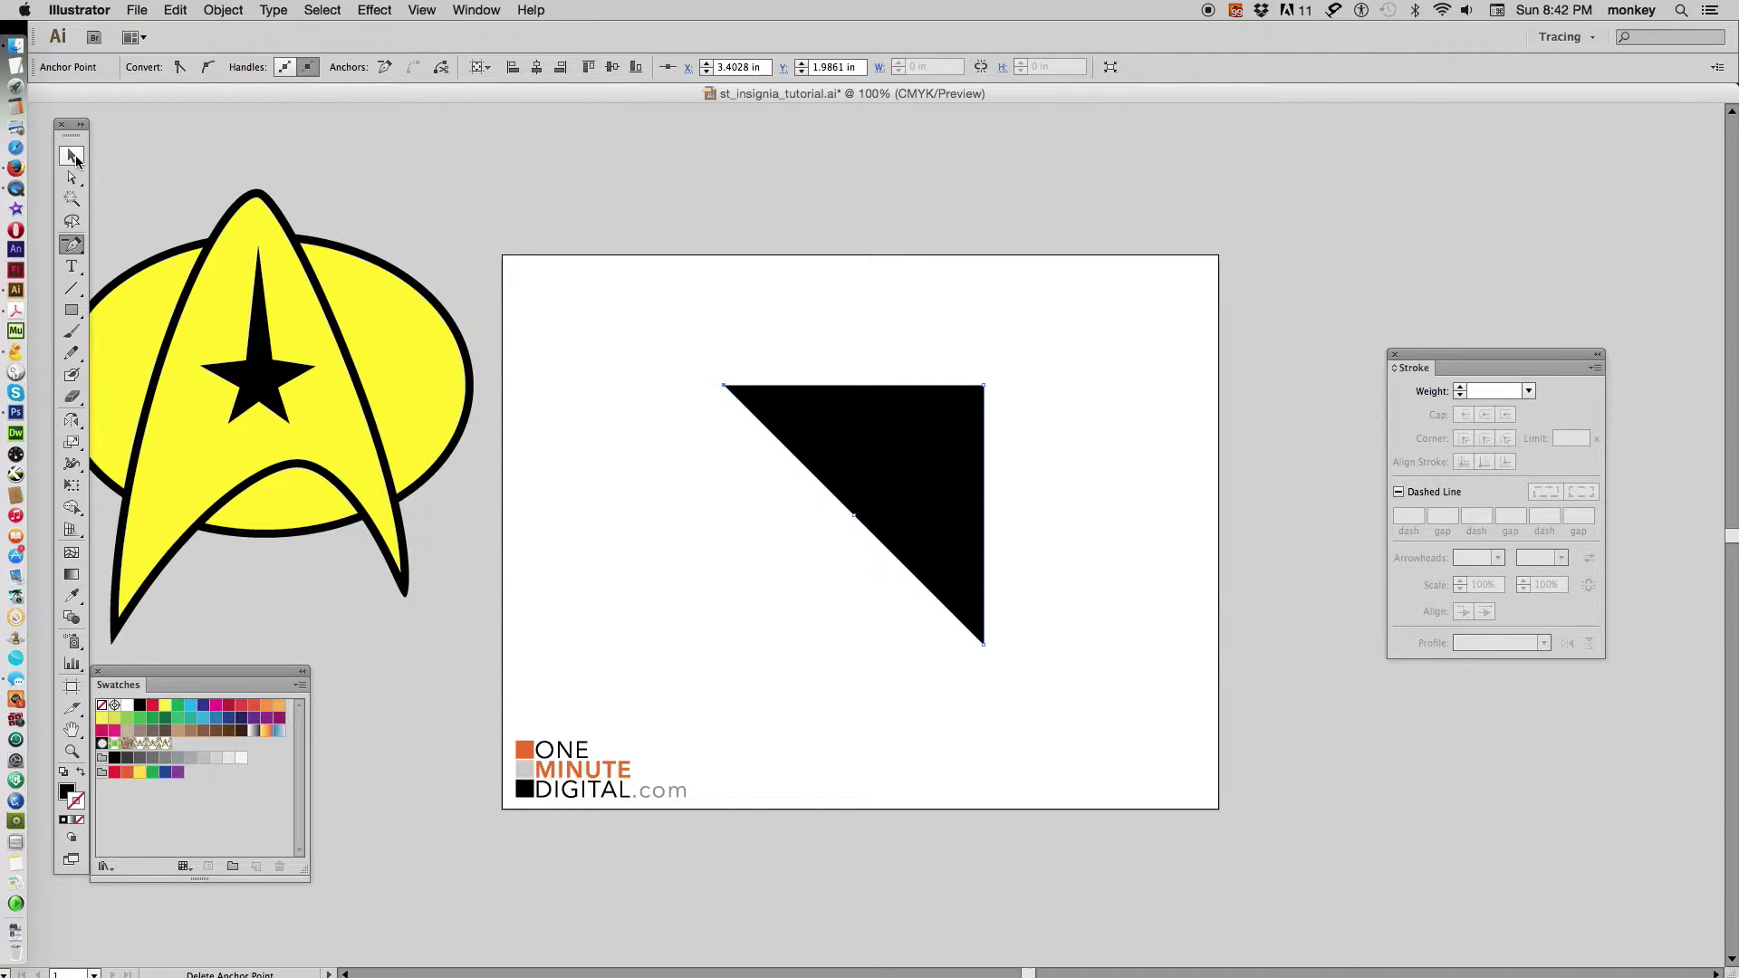
left_click(72, 156)
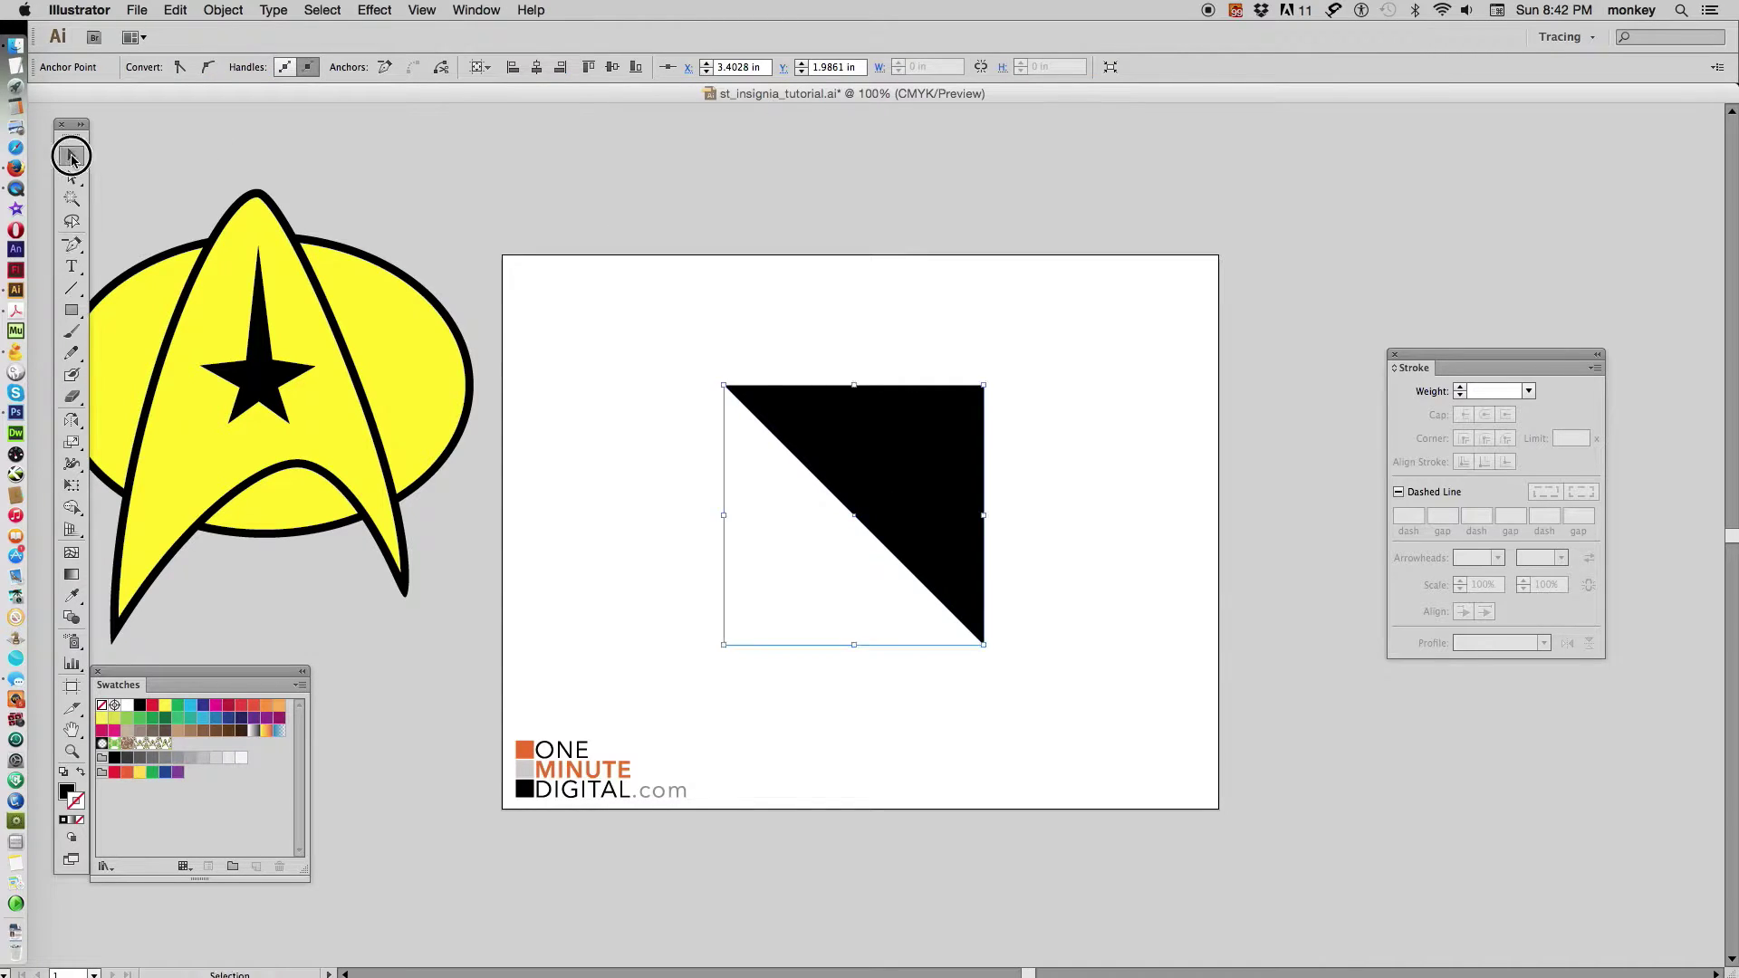
left_click(717, 376)
left_click_drag(718, 377, 621, 602)
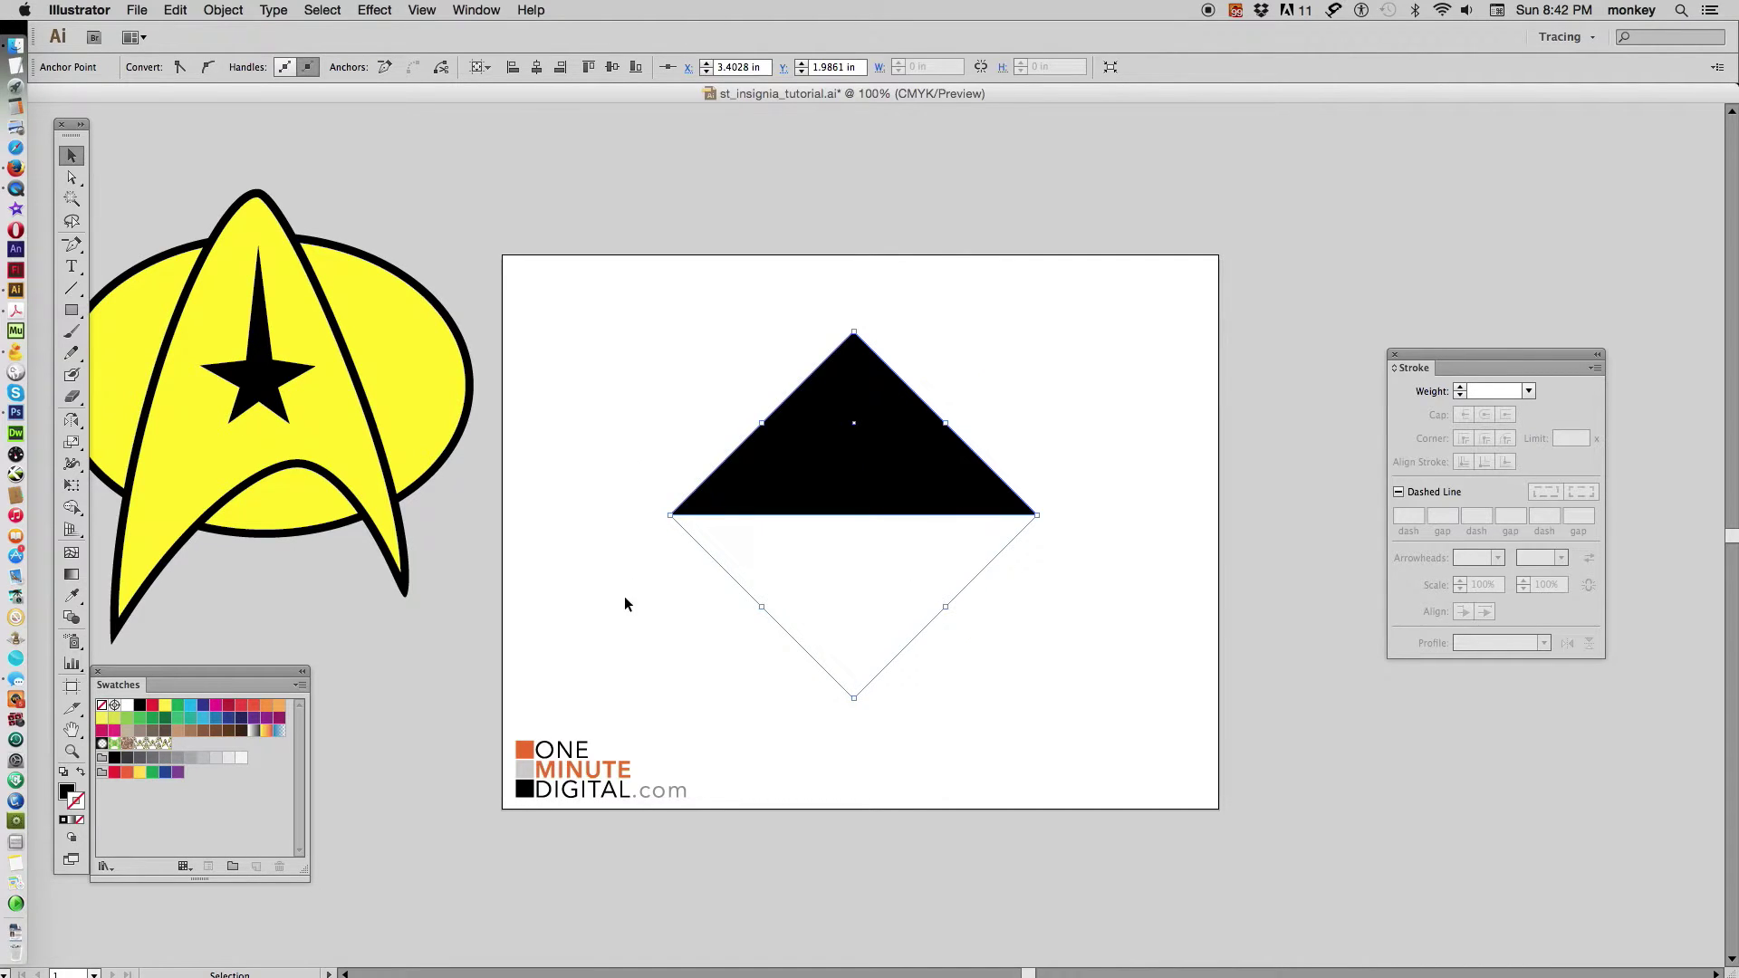
left_click_drag(902, 504, 933, 667)
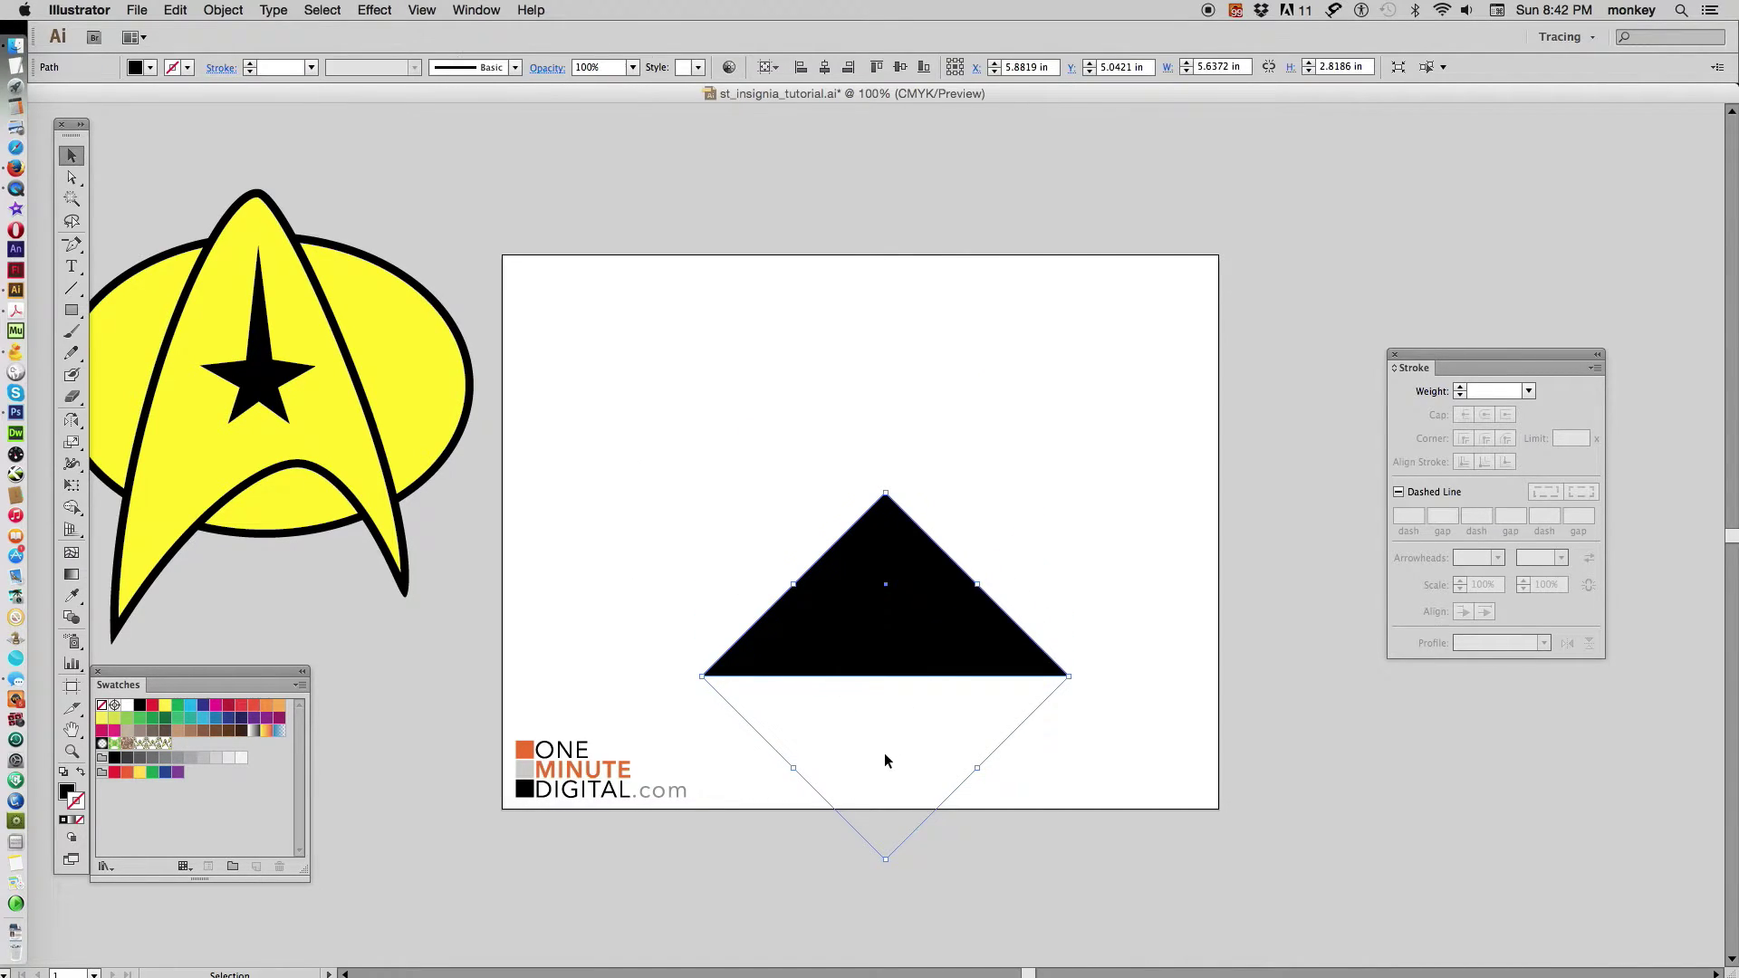
Drag the triangle's apex upward to make it taller, then recentre it on the artboard.
left_click_drag(71, 177, 242, 176)
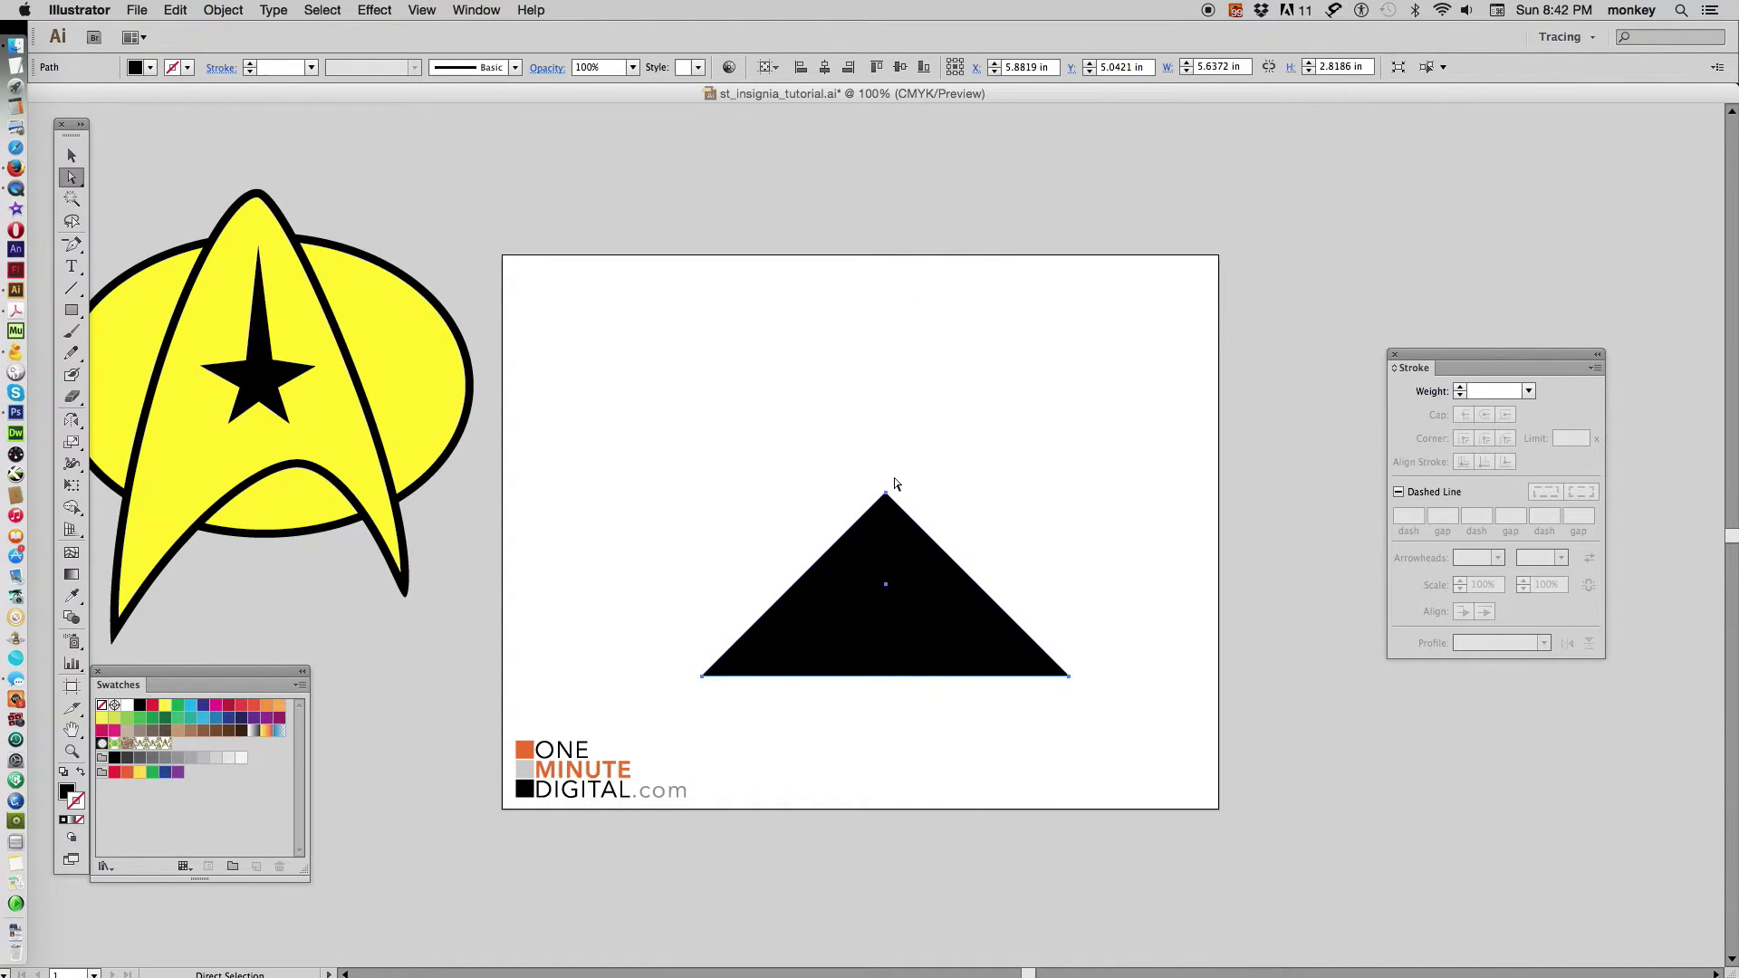
left_click(949, 509)
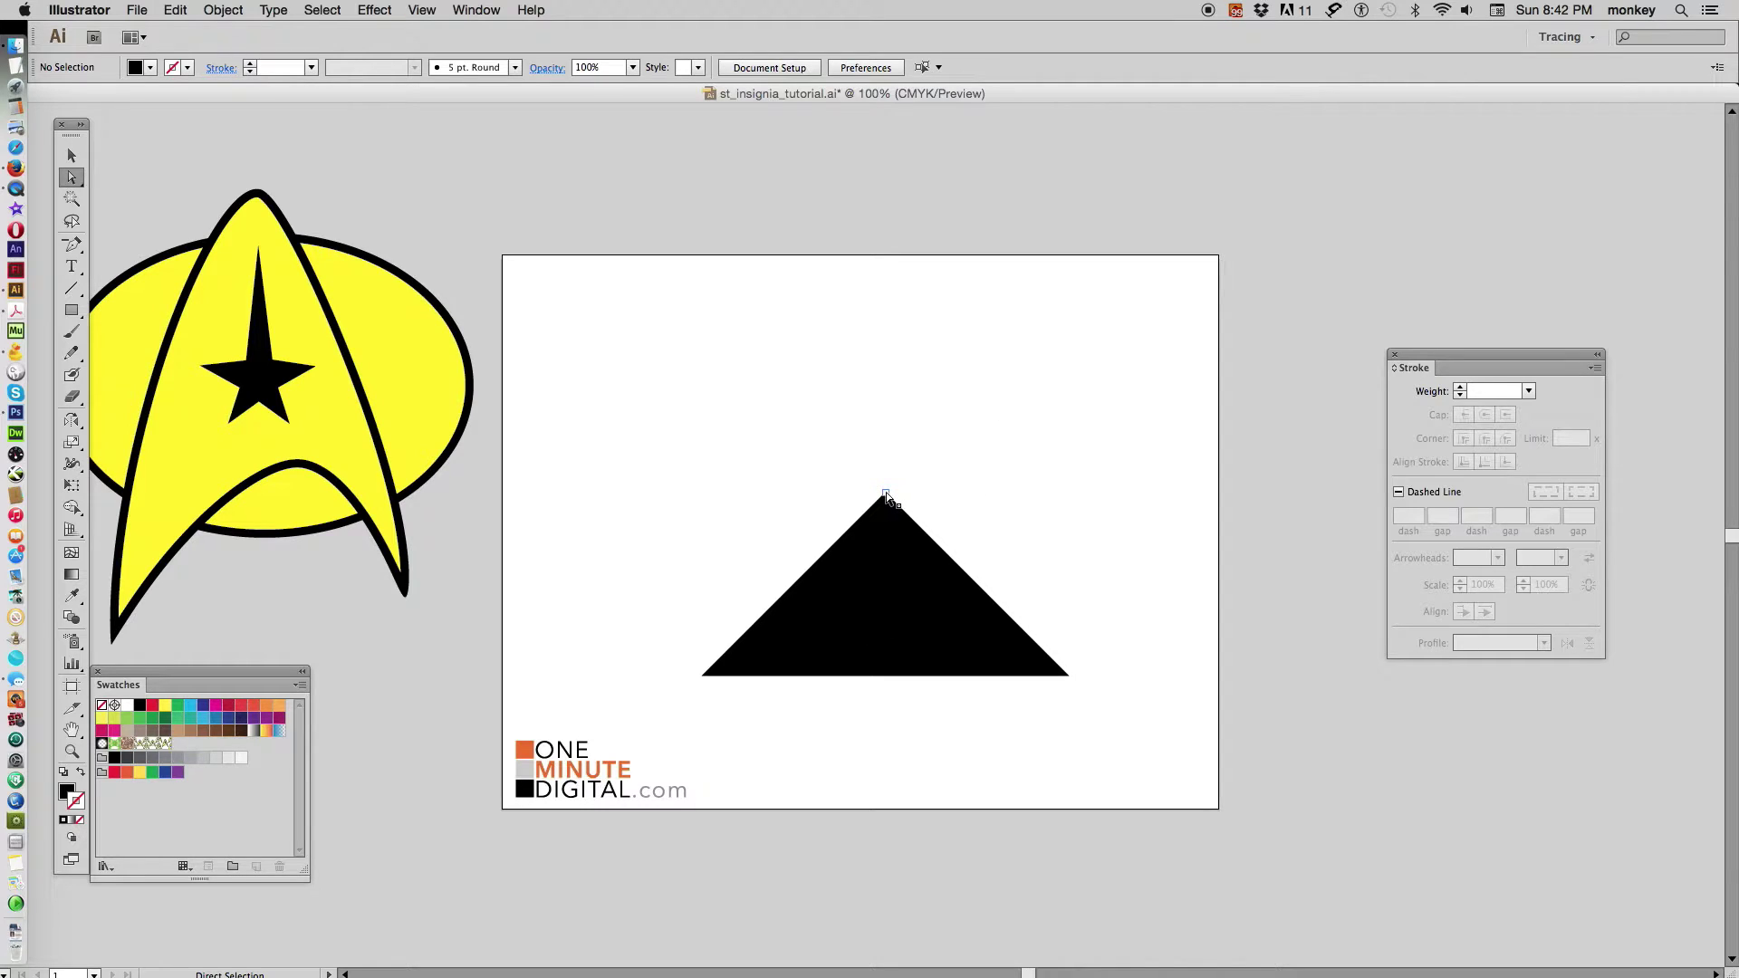
left_click_drag(886, 491, 901, 288)
left_click(72, 155)
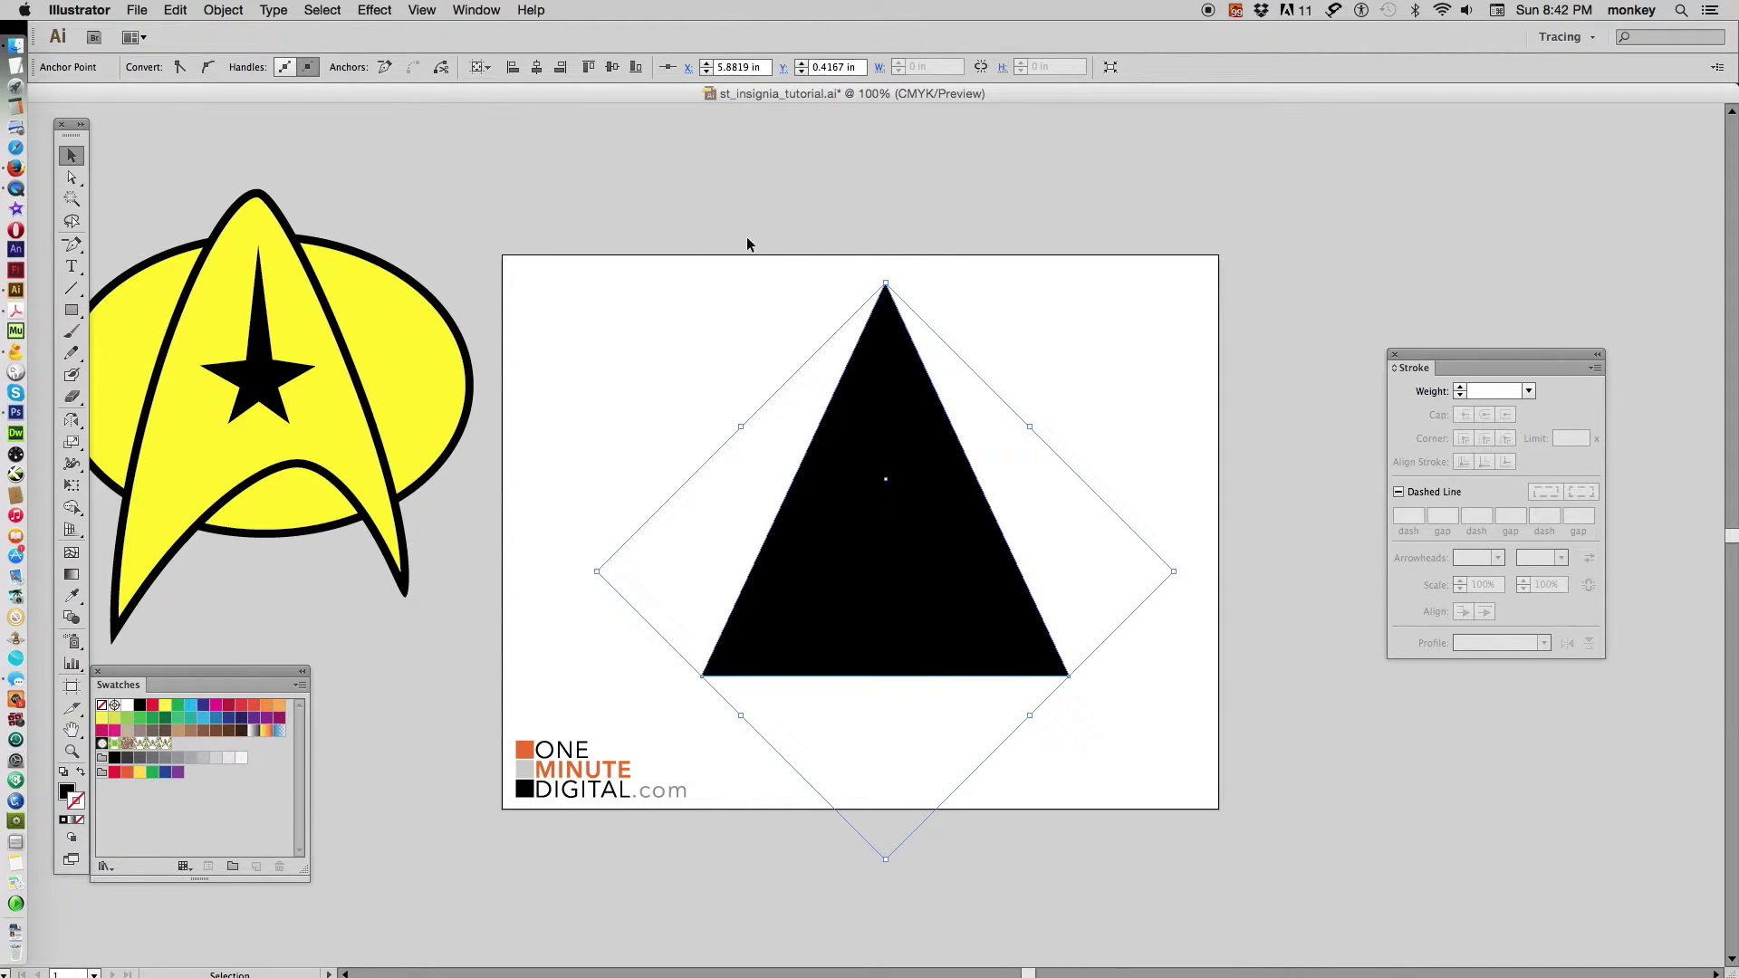
left_click(971, 436)
left_click_drag(916, 519, 902, 552)
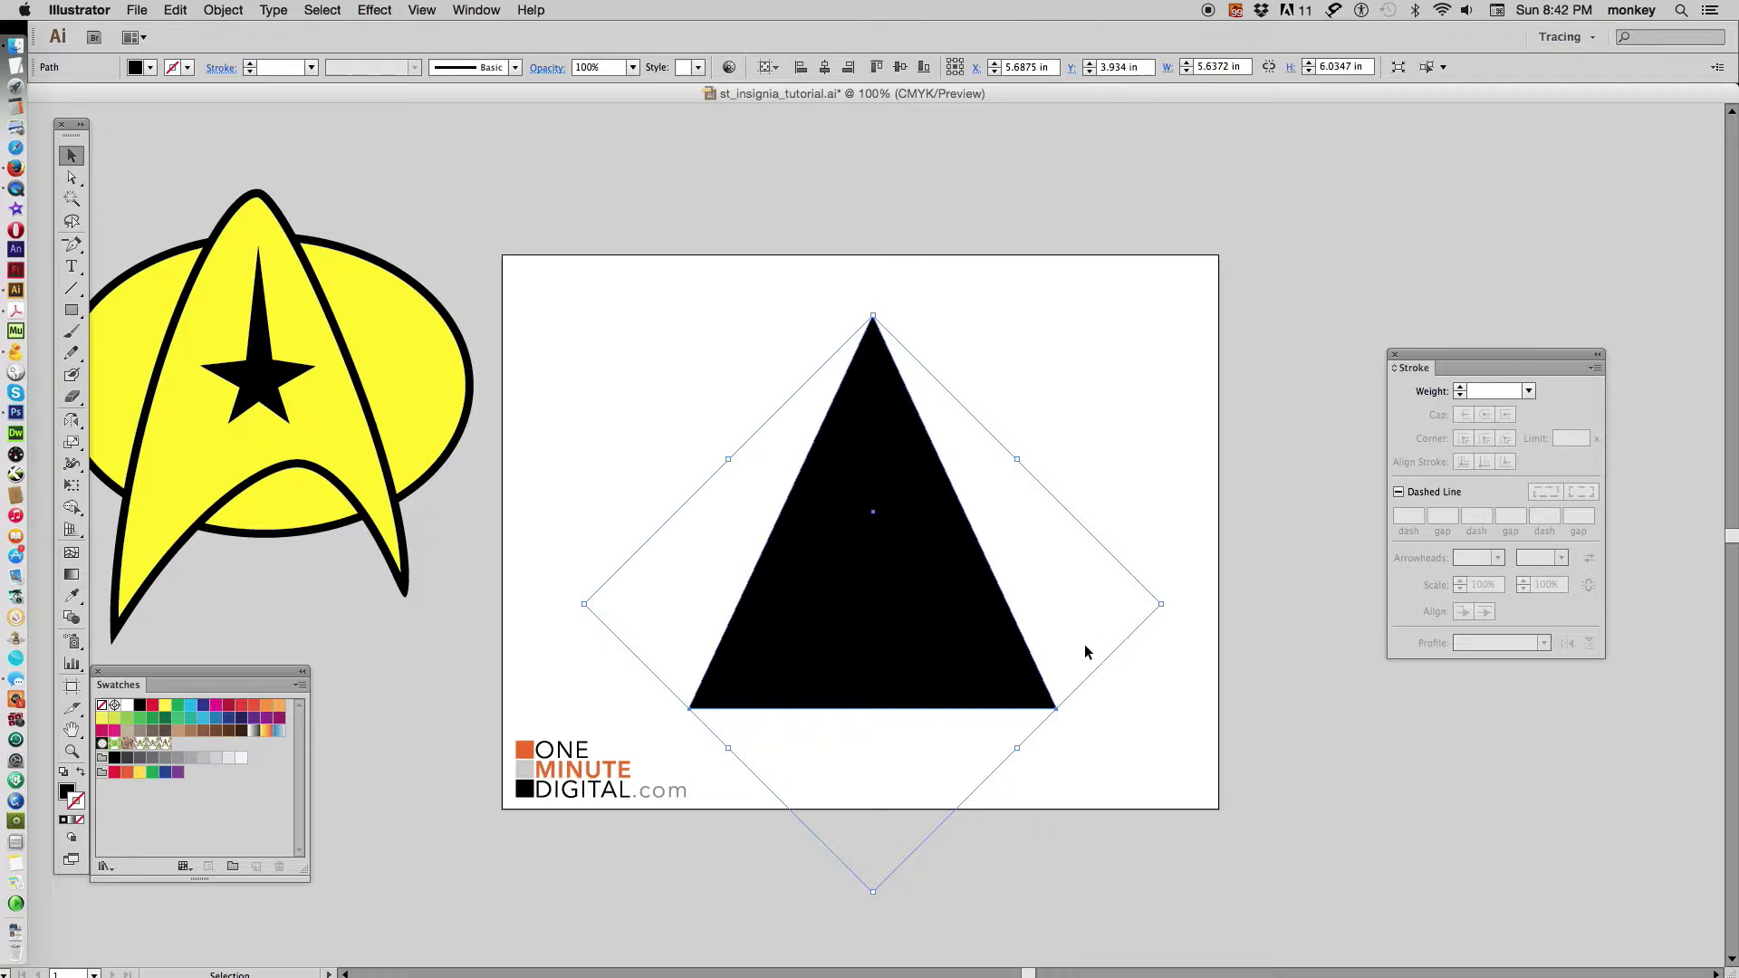
left_click_drag(975, 625, 986, 612)
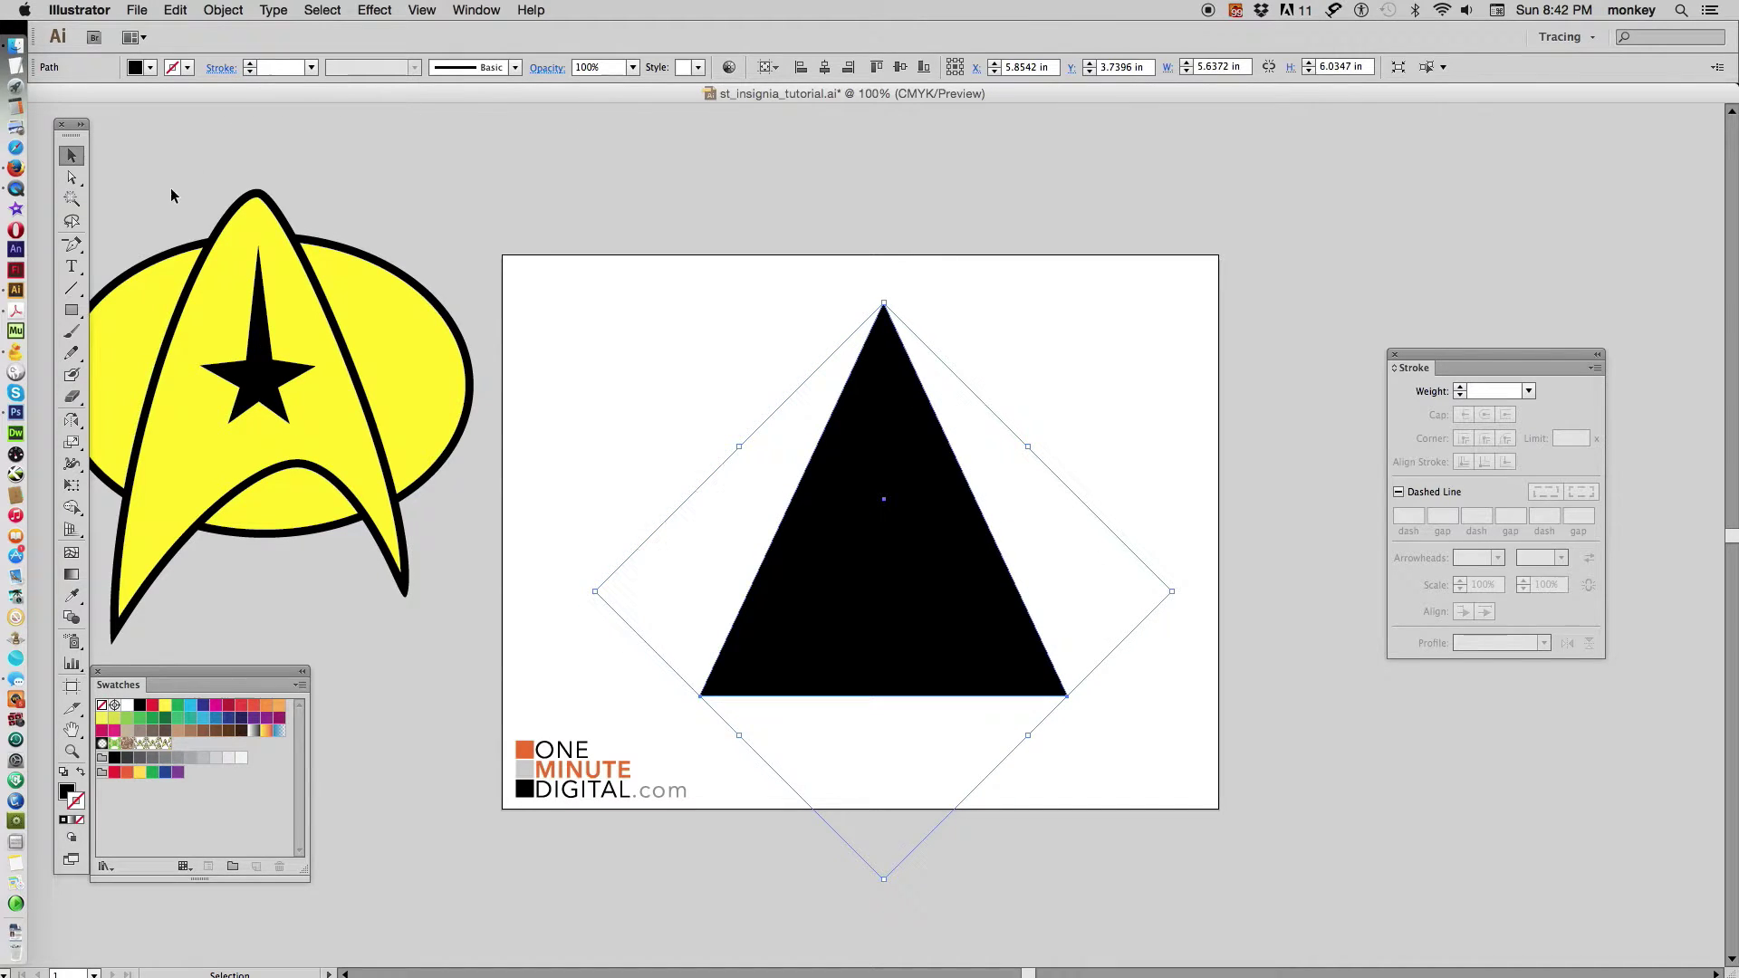
Add an anchor at the middle of the triangle's base and drag it upward to form a notch.
left_click_drag(74, 248, 276, 267)
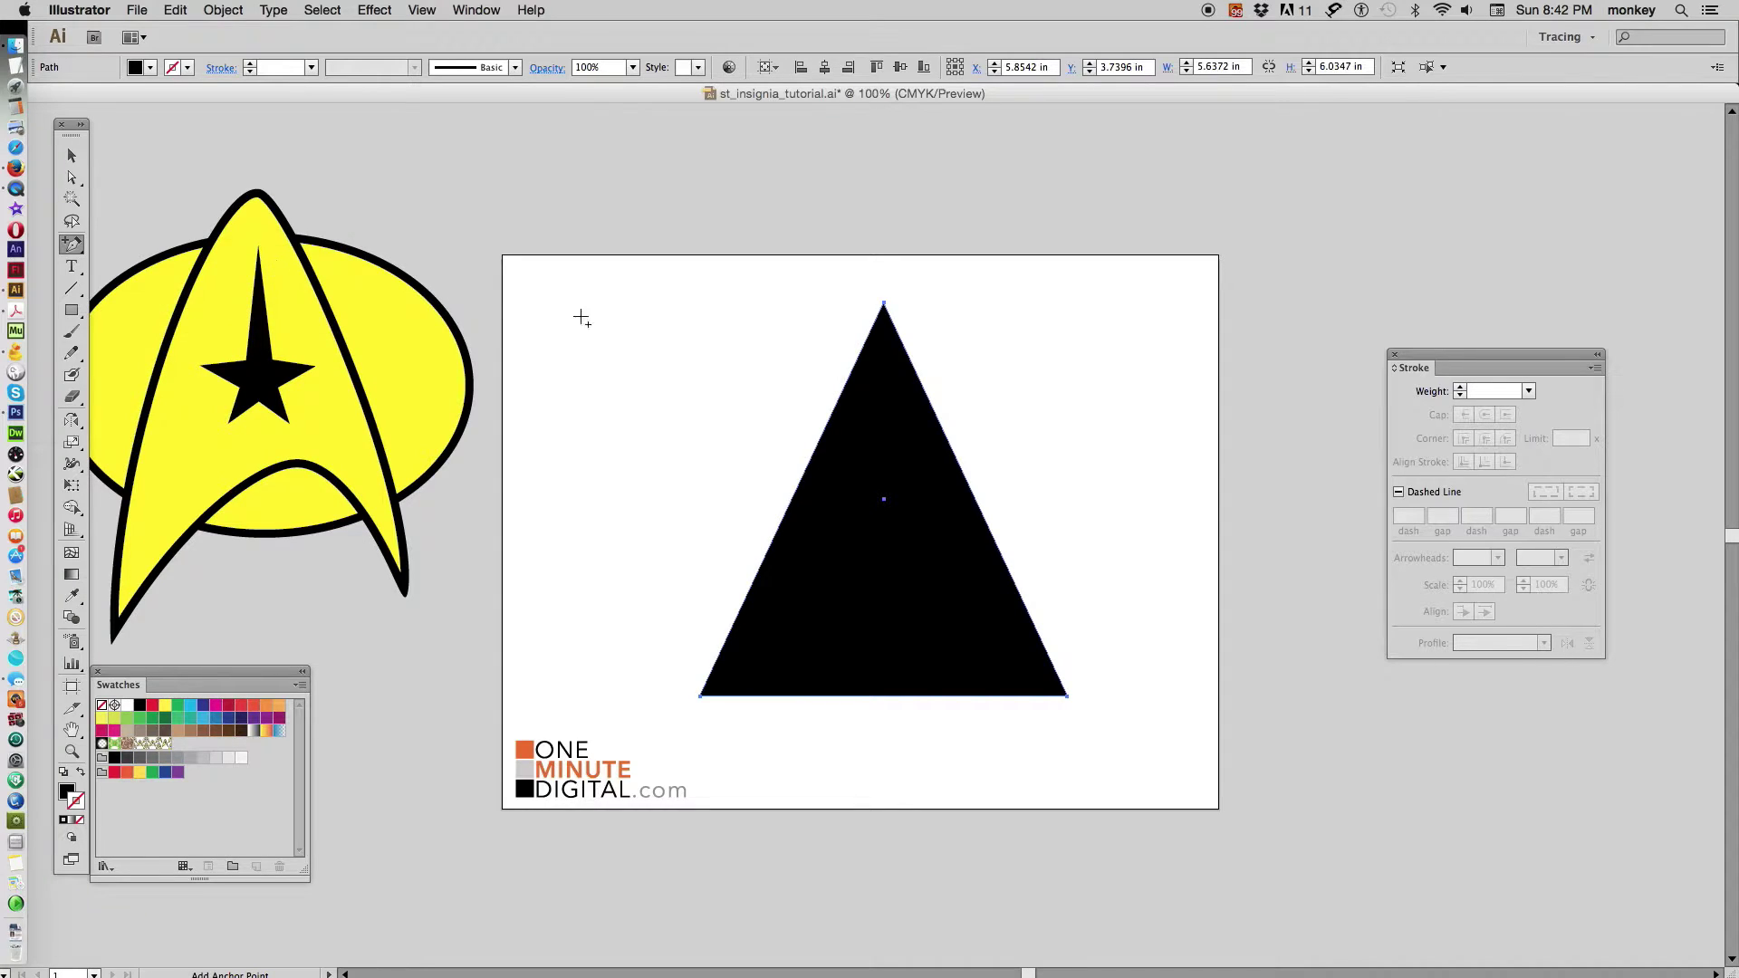
left_click(940, 696)
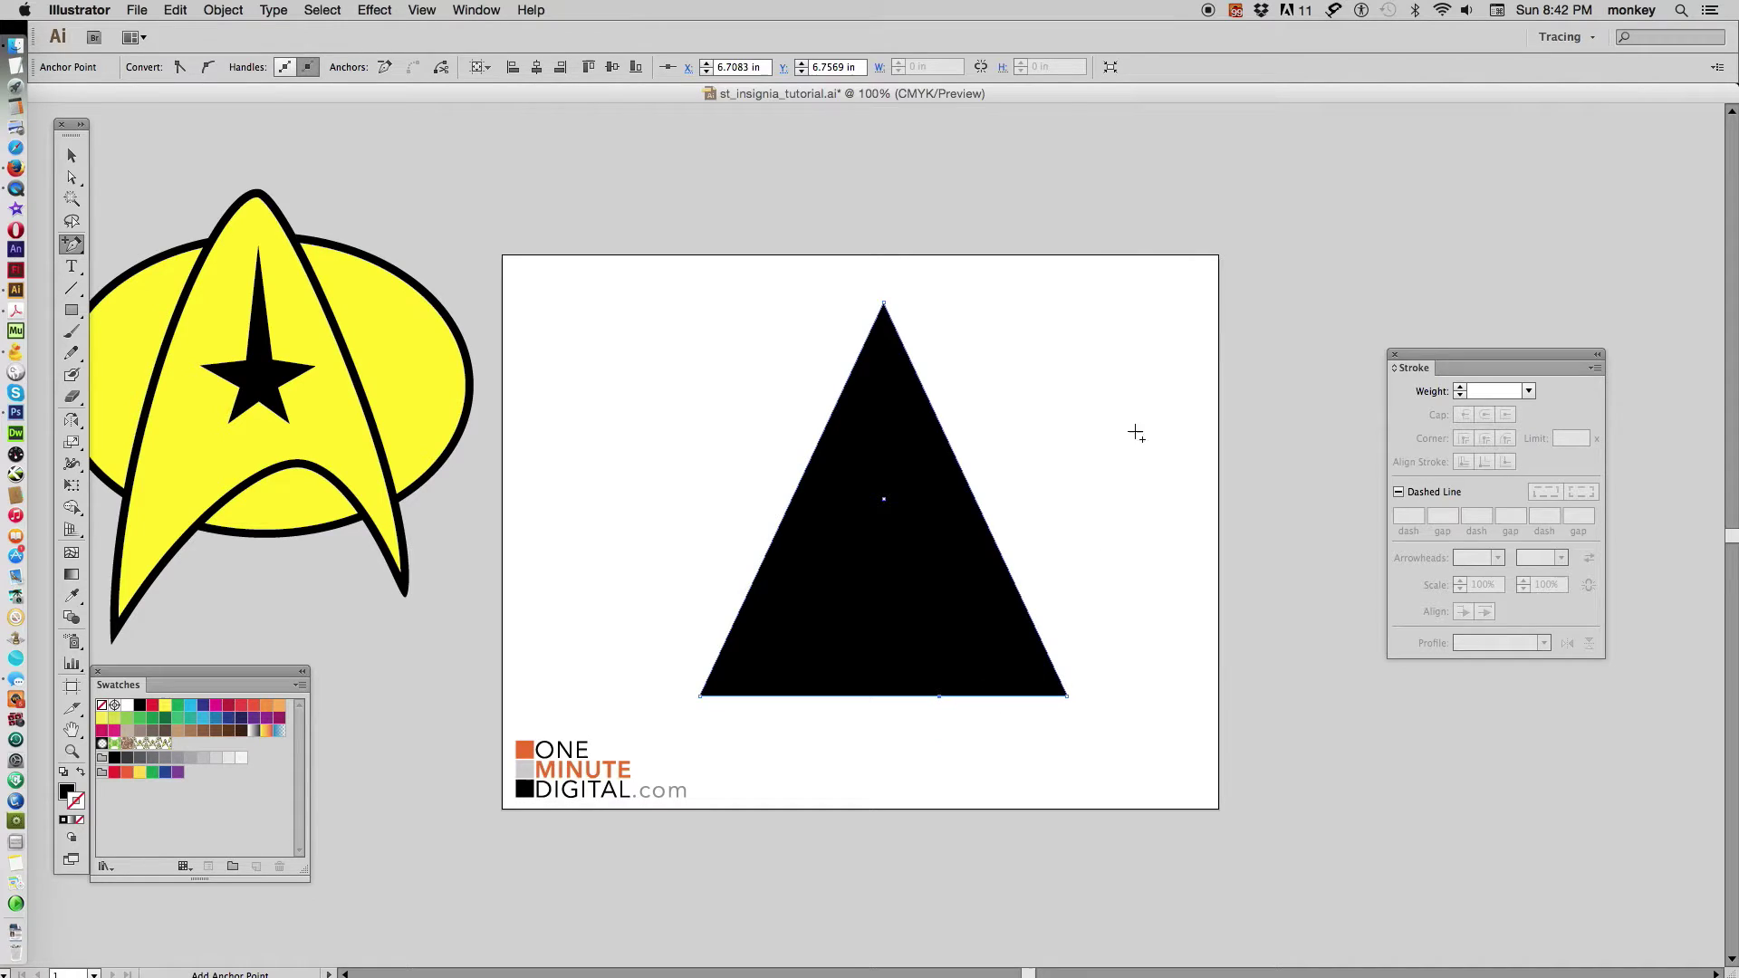
left_click(72, 178)
left_click_drag(73, 181, 156, 177)
left_click(917, 804)
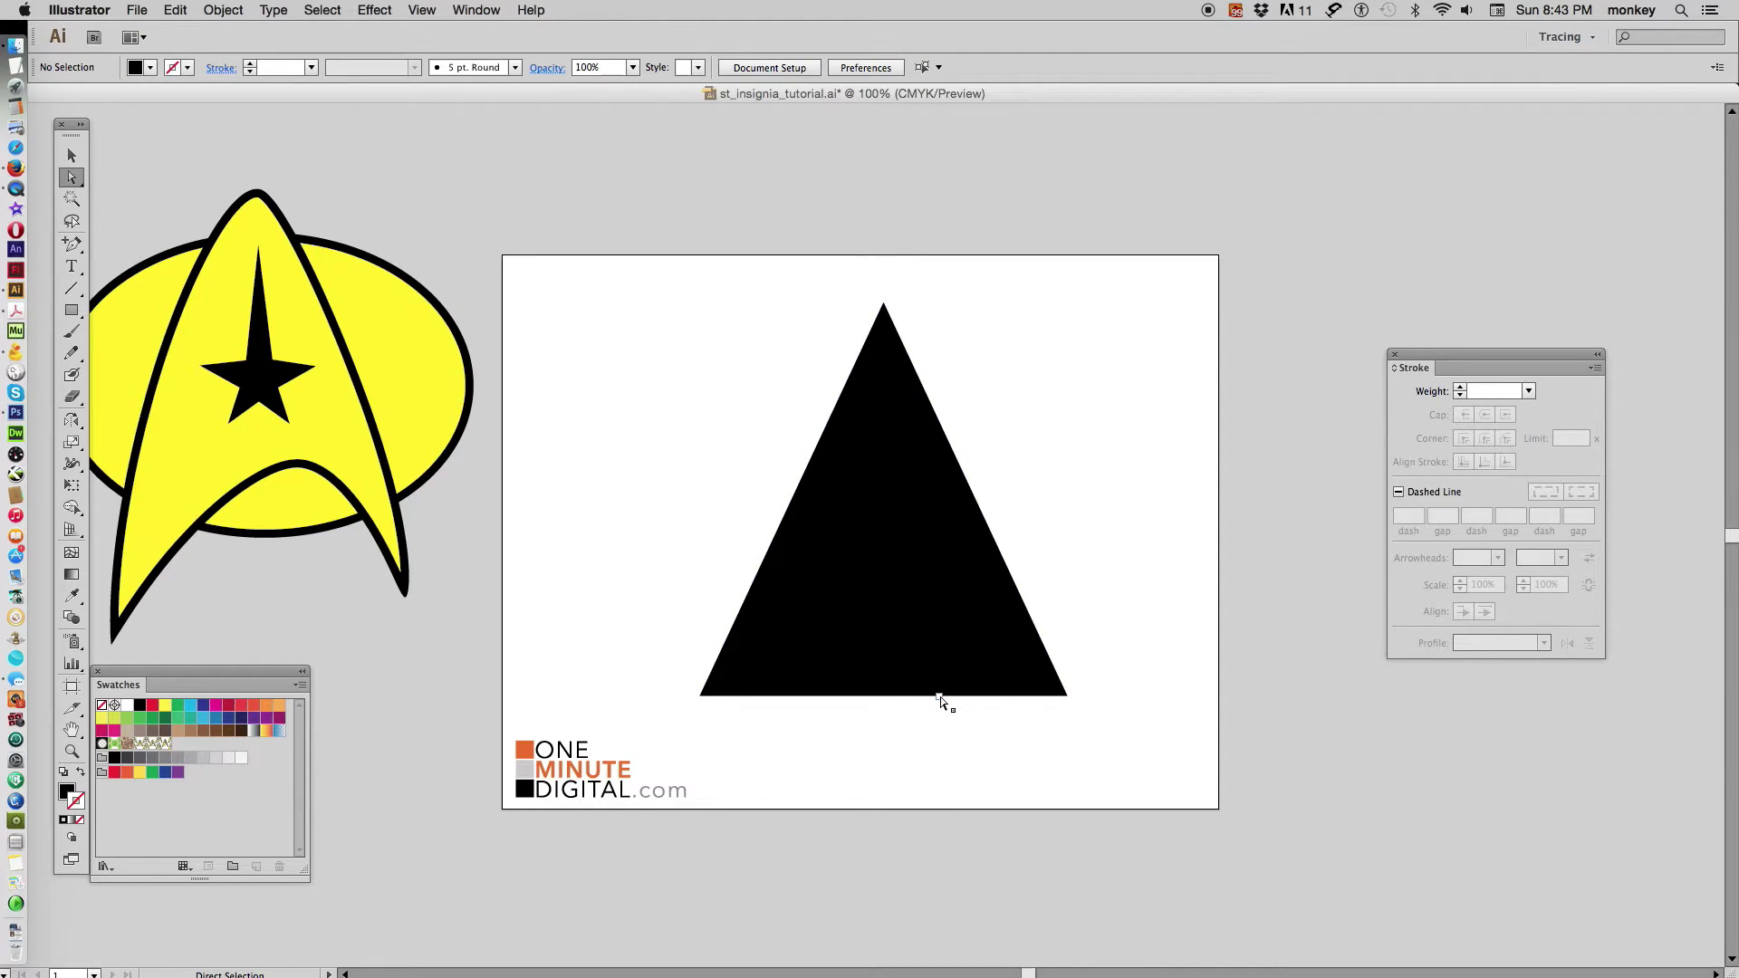
left_click_drag(939, 698, 922, 588)
key("v")
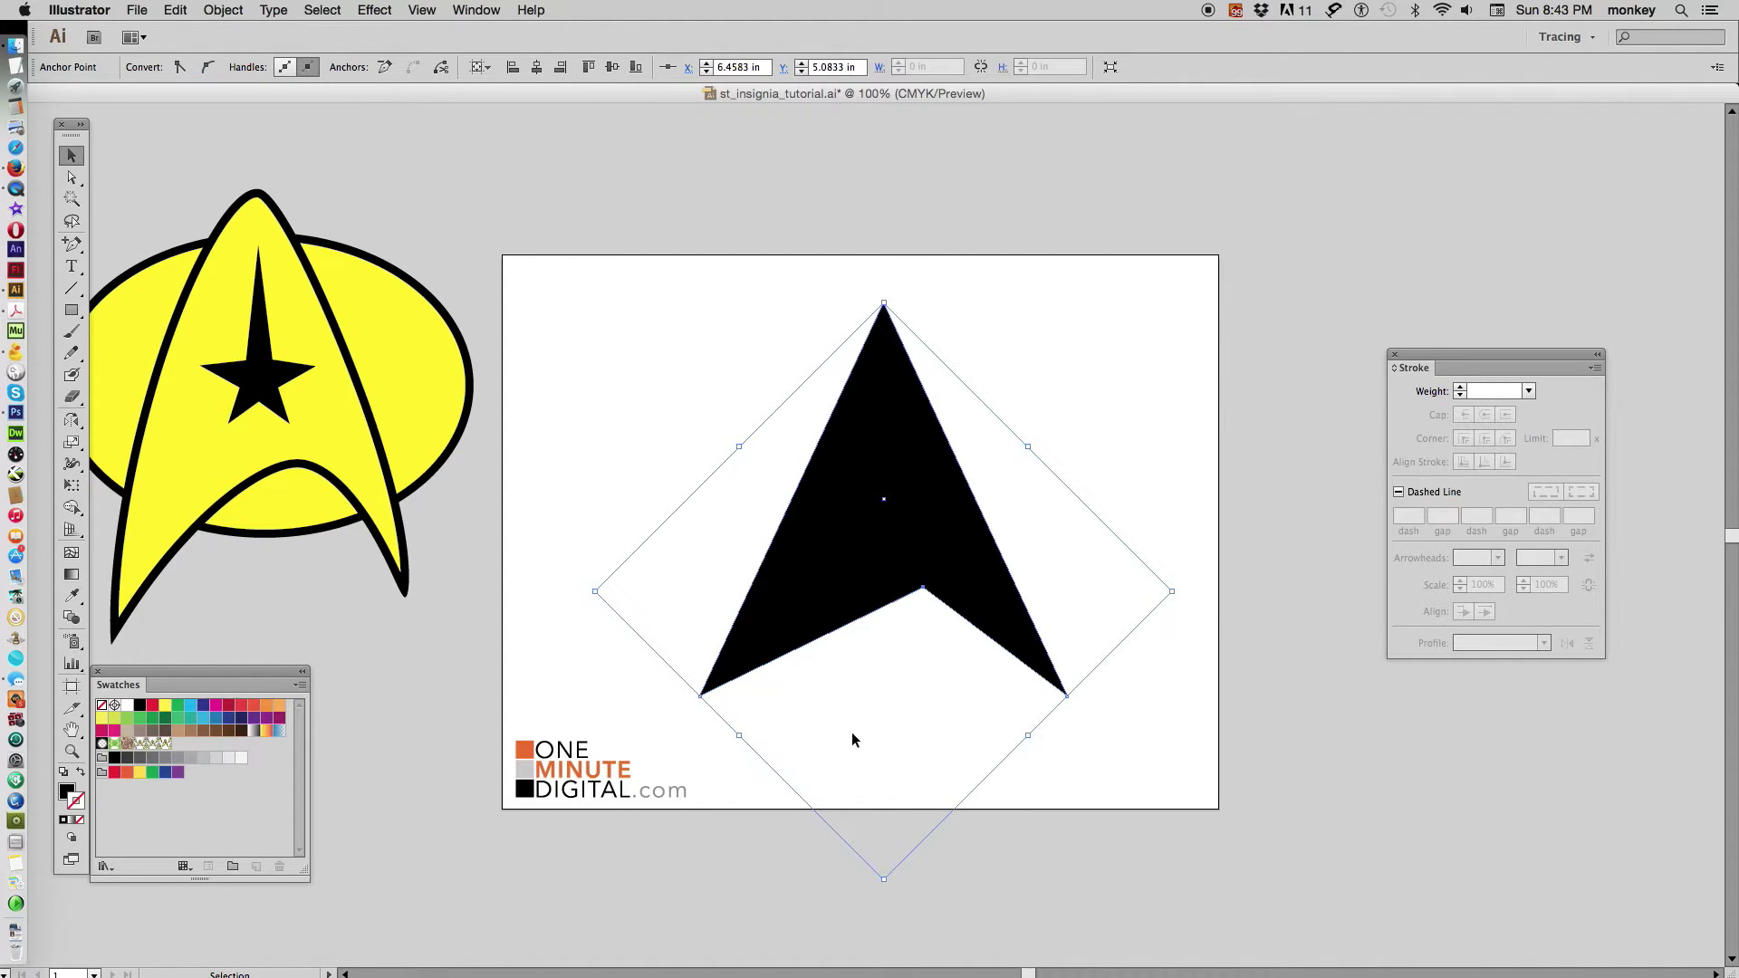
left_click(1225, 642)
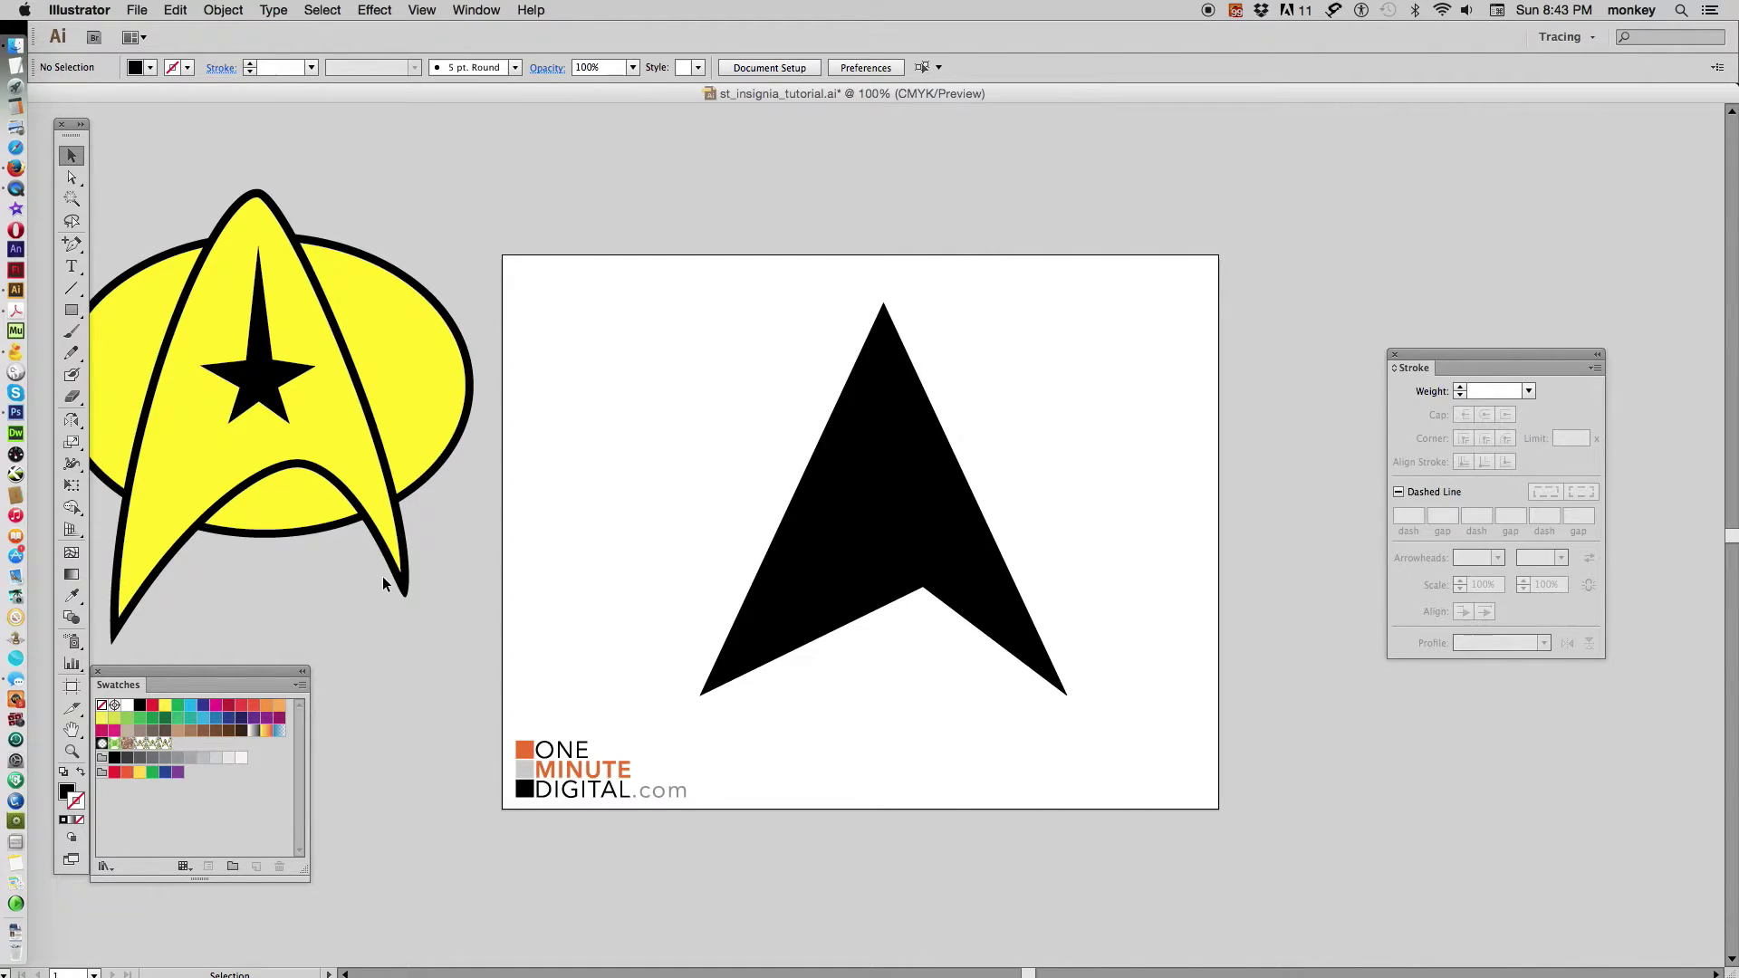
Eyedrop the insignia's yellow fill and 9 pt black stroke onto the arrowhead.
left_click(916, 458)
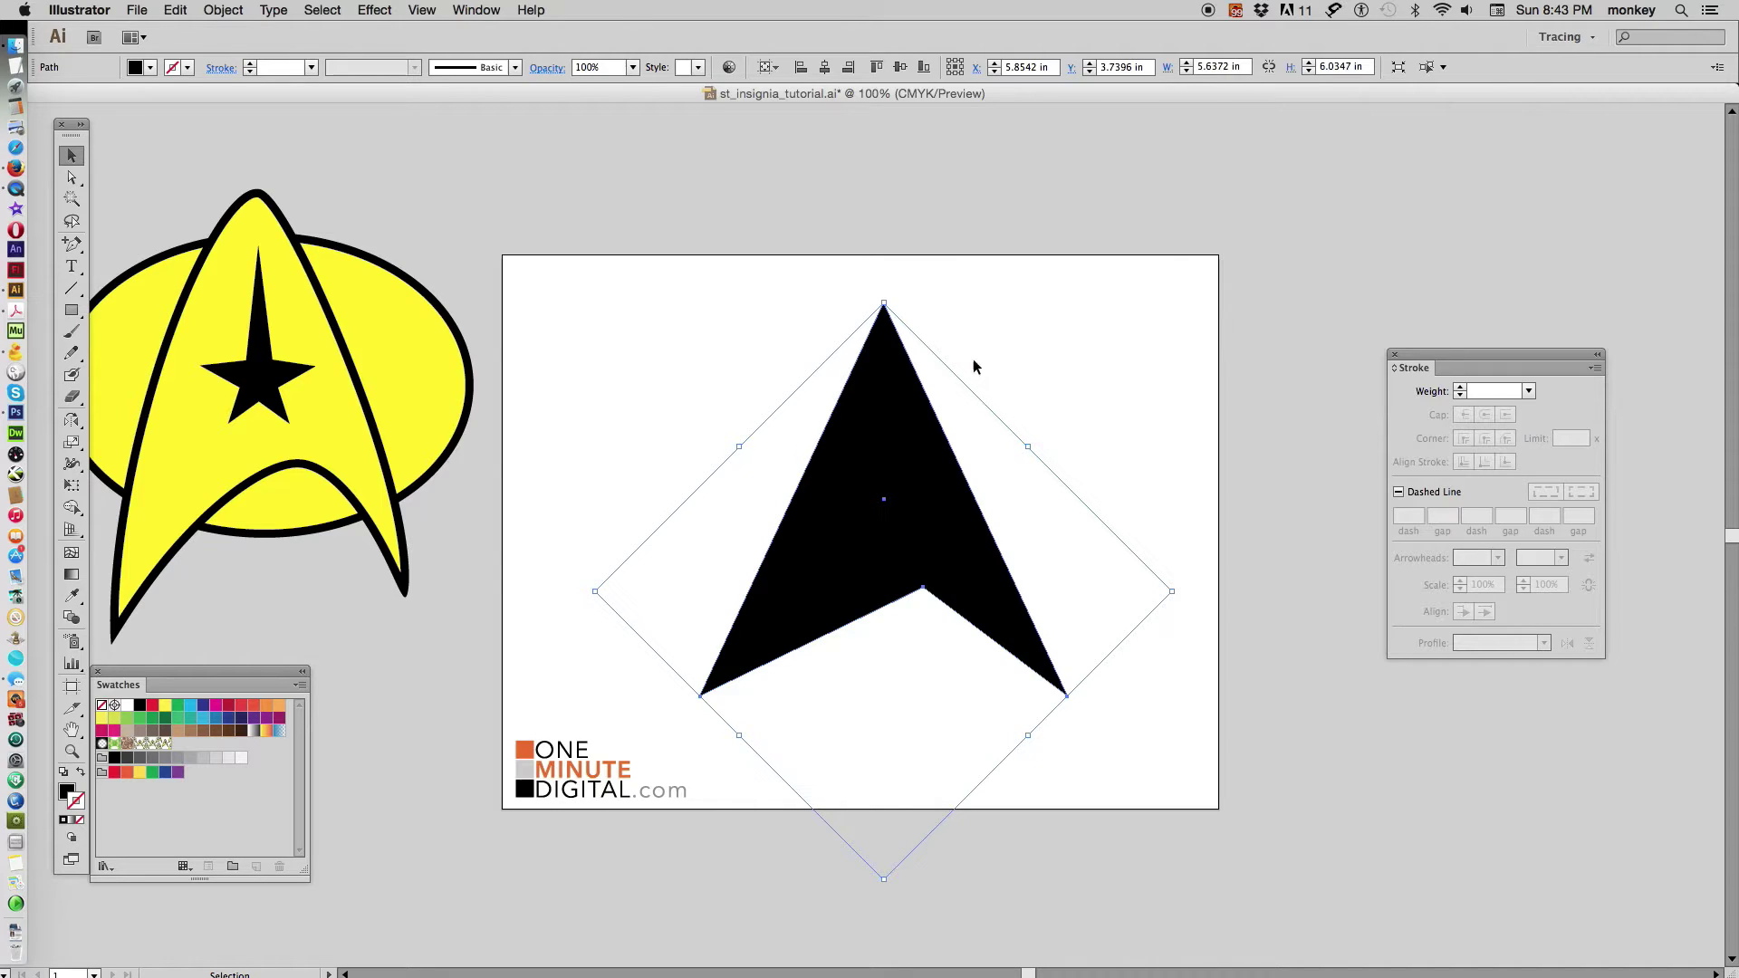
left_click(71, 595)
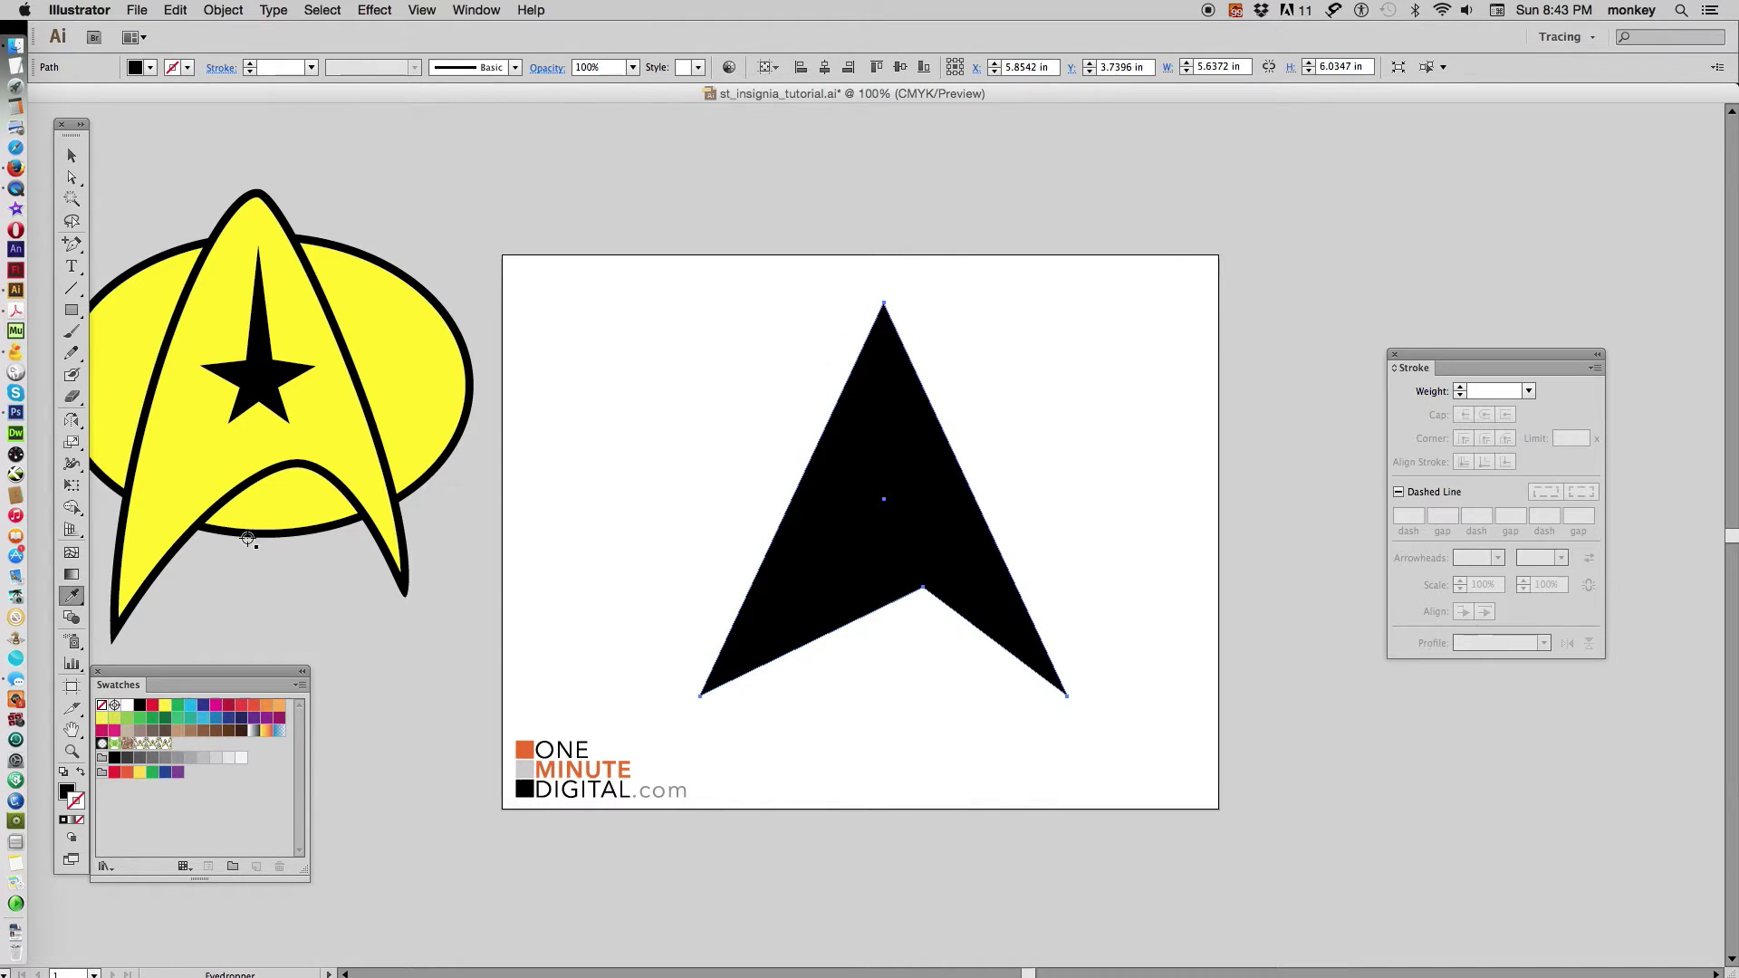
left_click(330, 444)
left_click(72, 156)
left_click(644, 237)
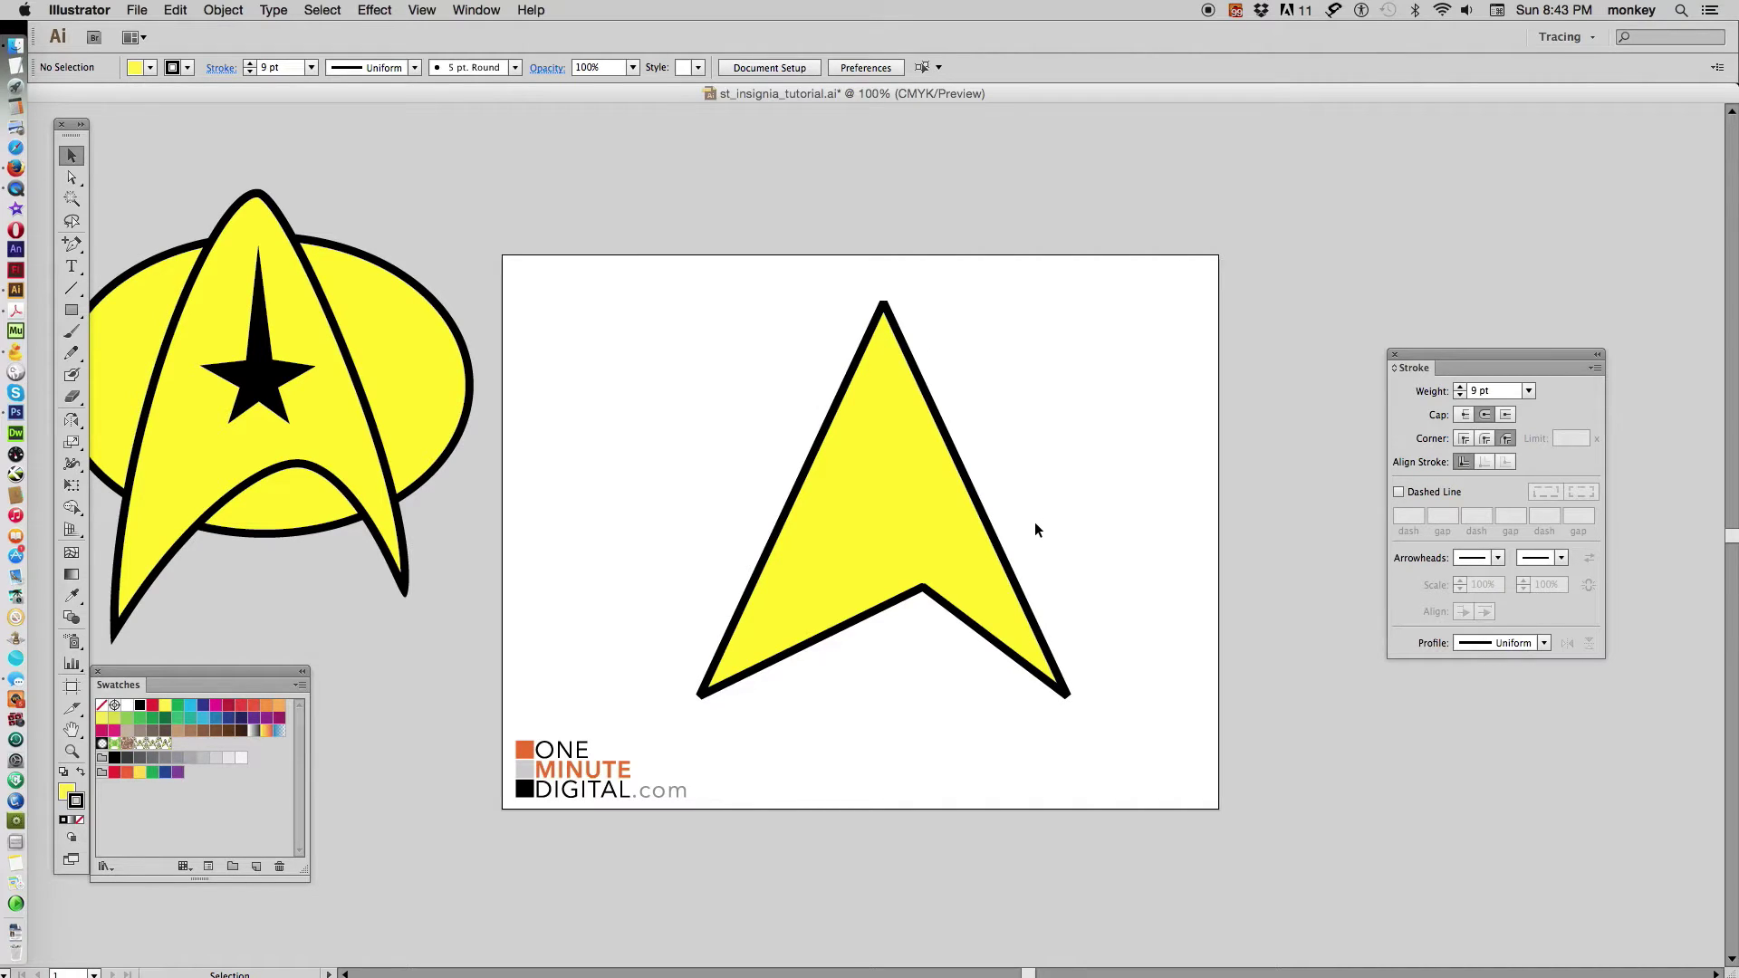
left_click(933, 496)
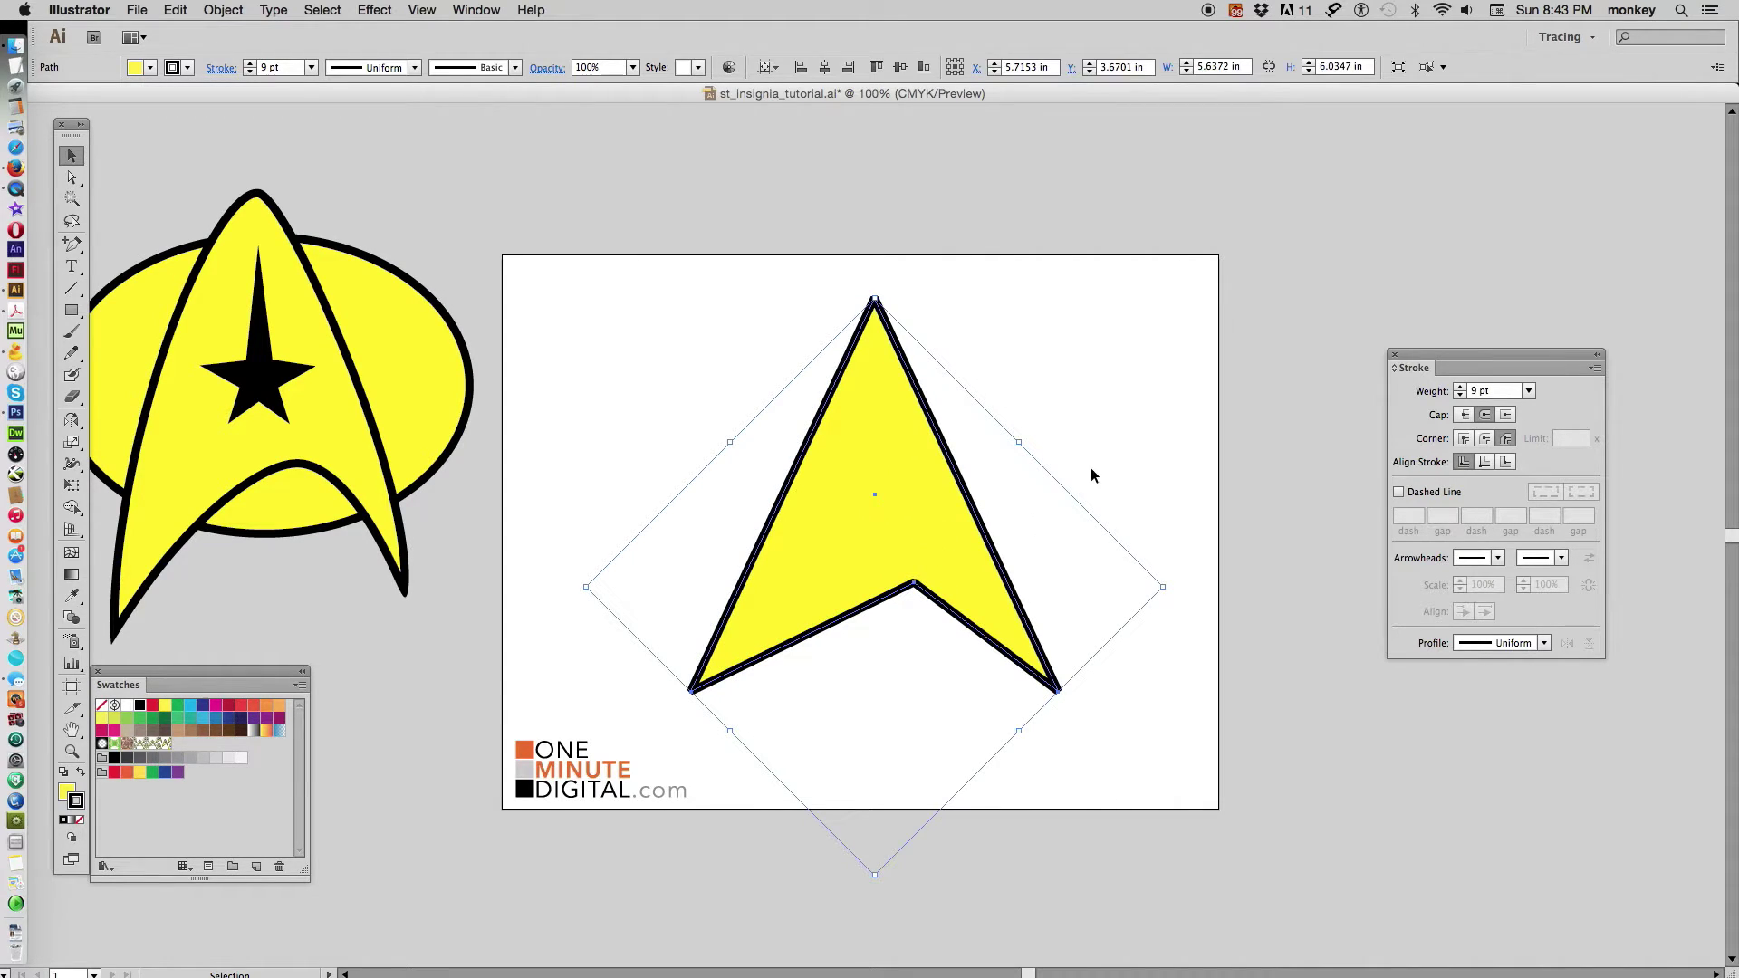
Convert the arrowhead's top anchor to a smooth point so its sides curve.
left_click(72, 244)
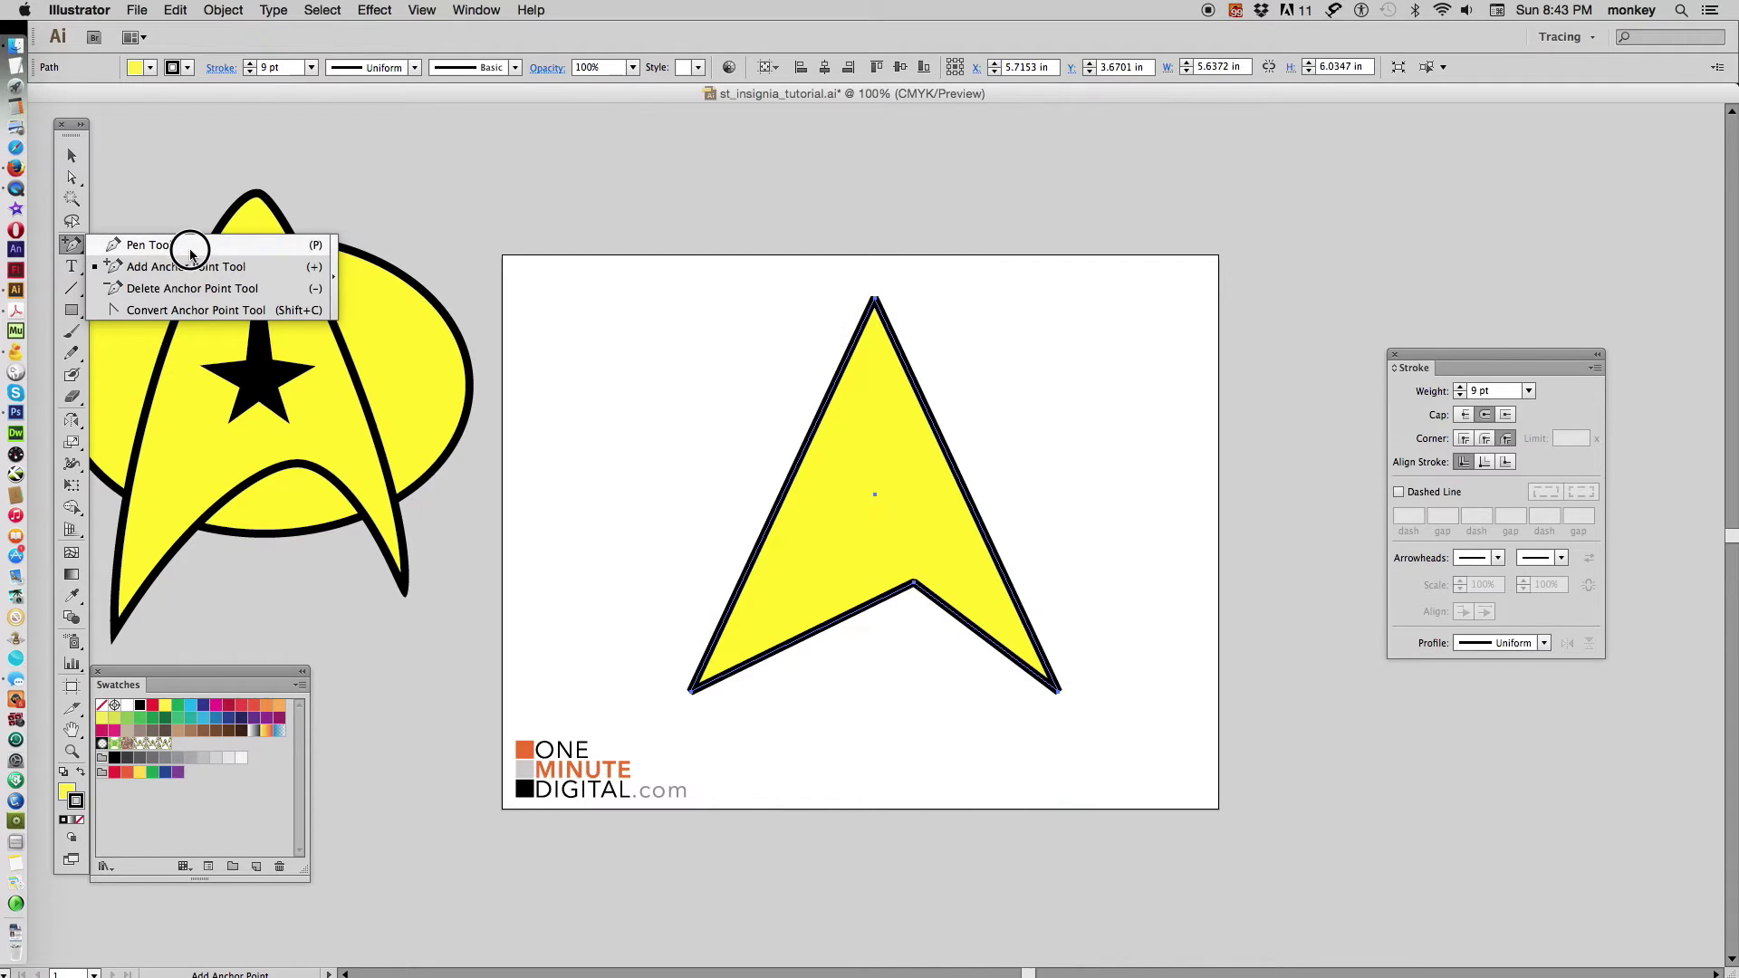
left_click(269, 312)
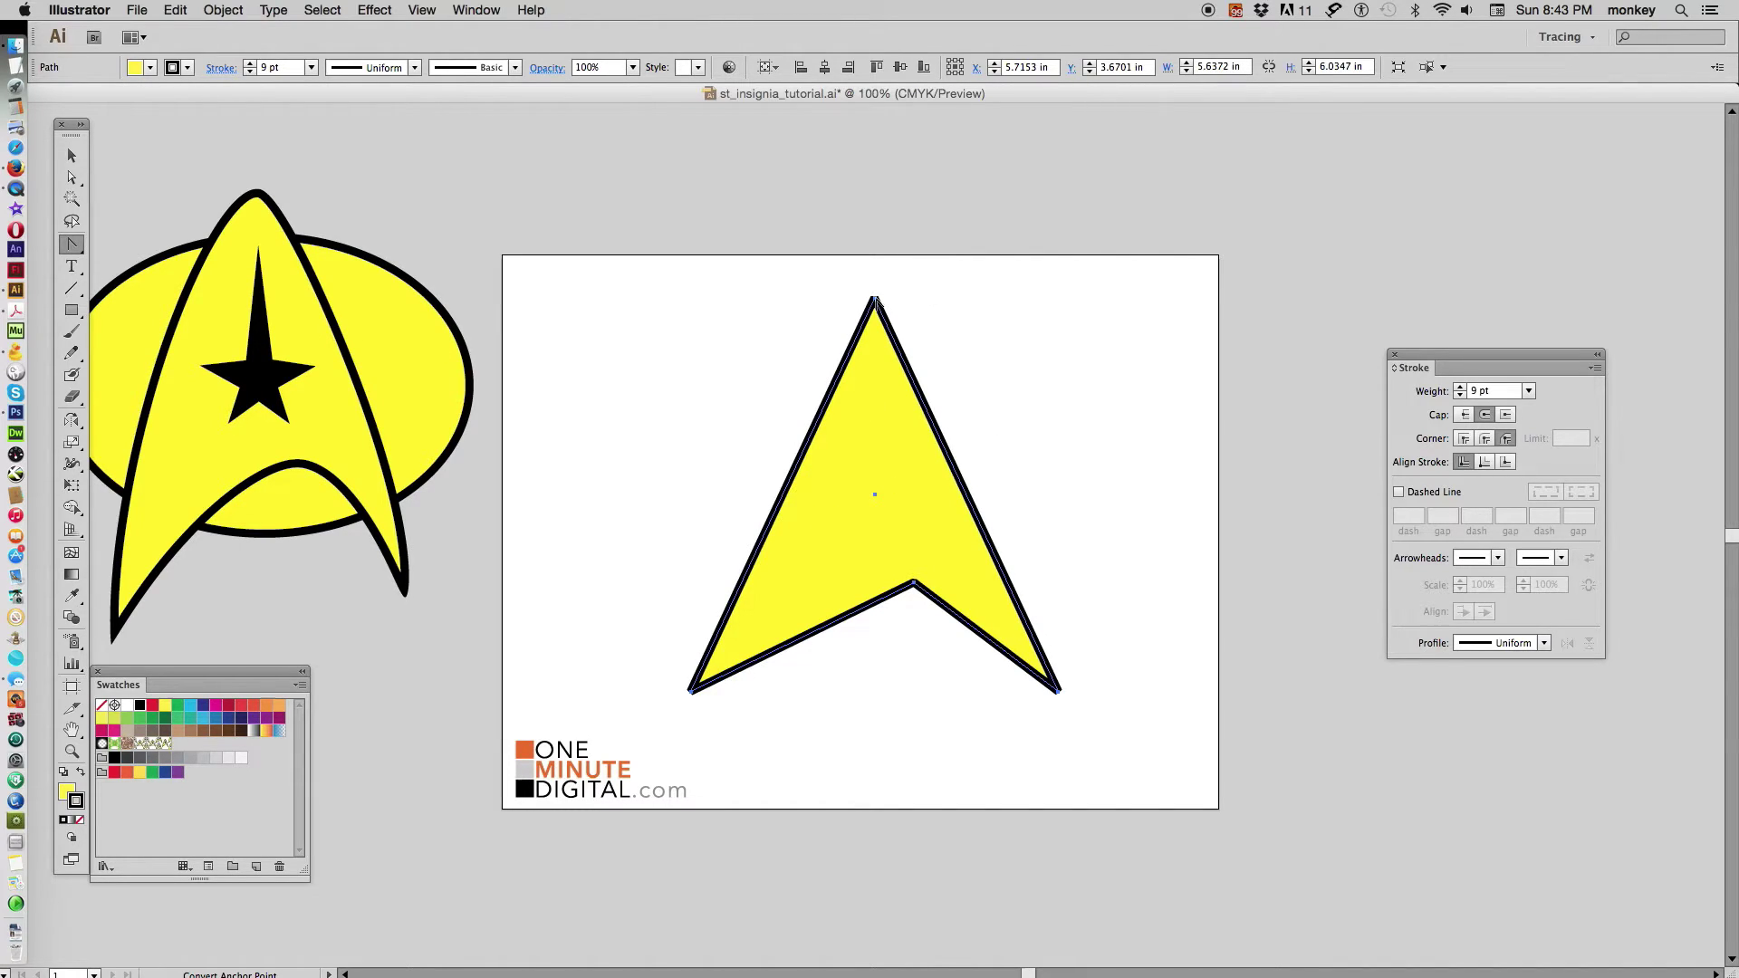
left_click(950, 304)
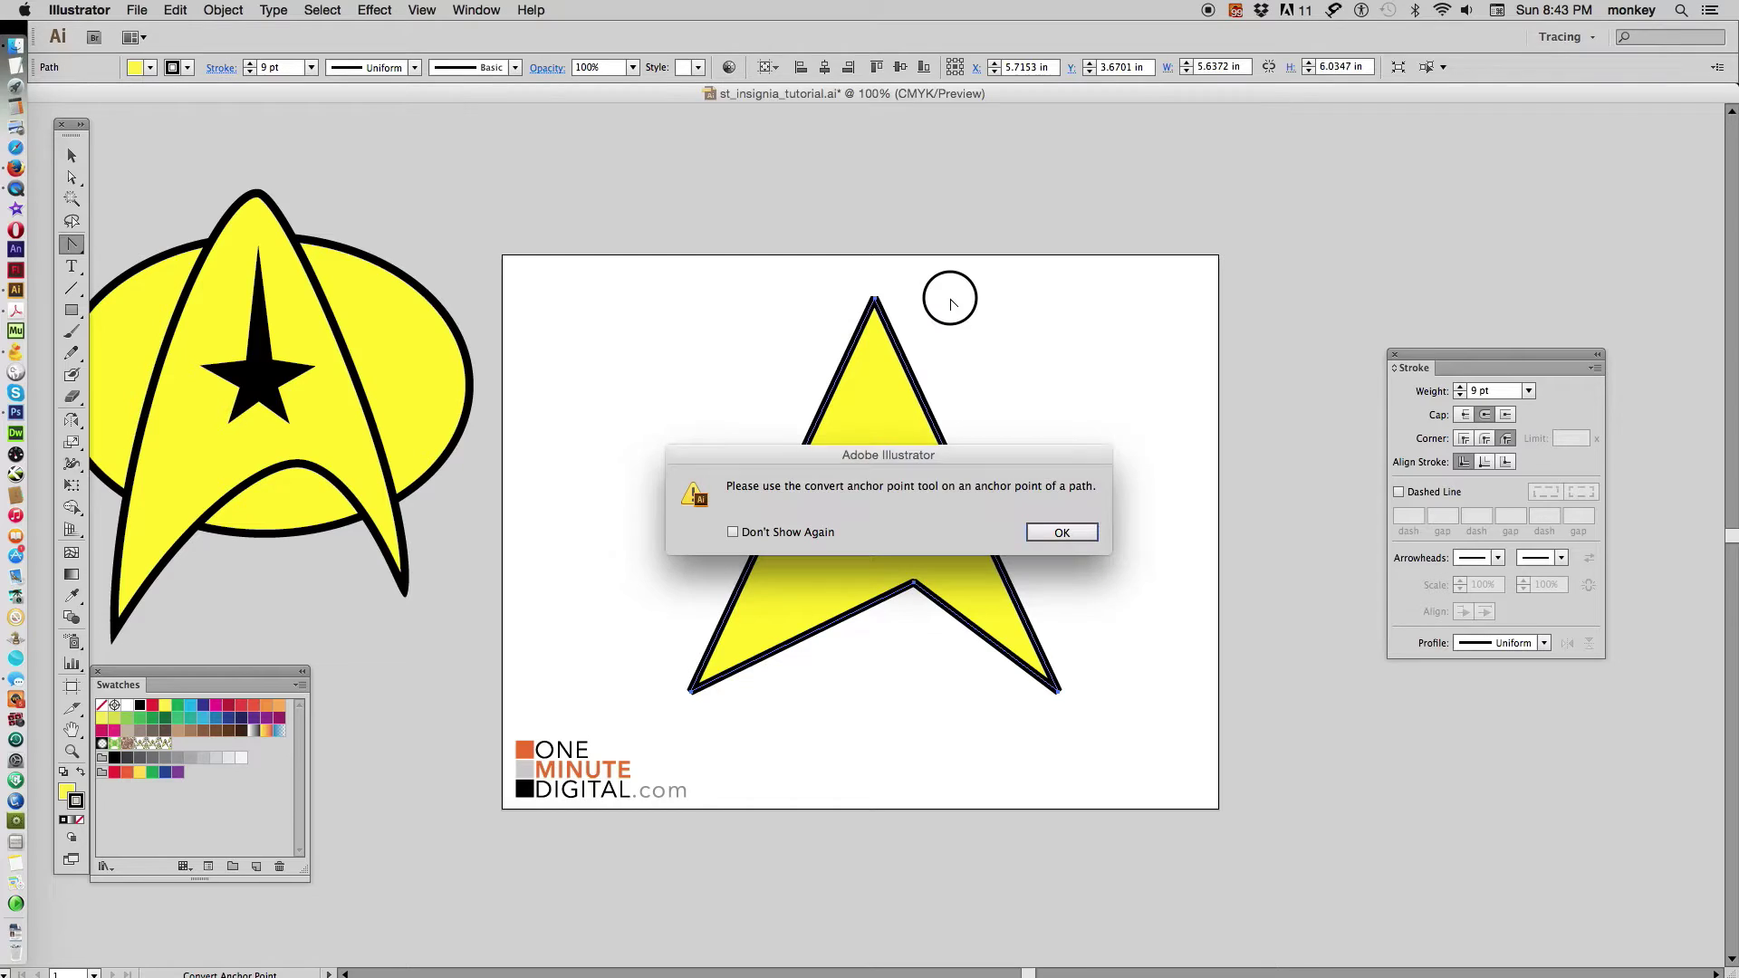
left_click(1069, 532)
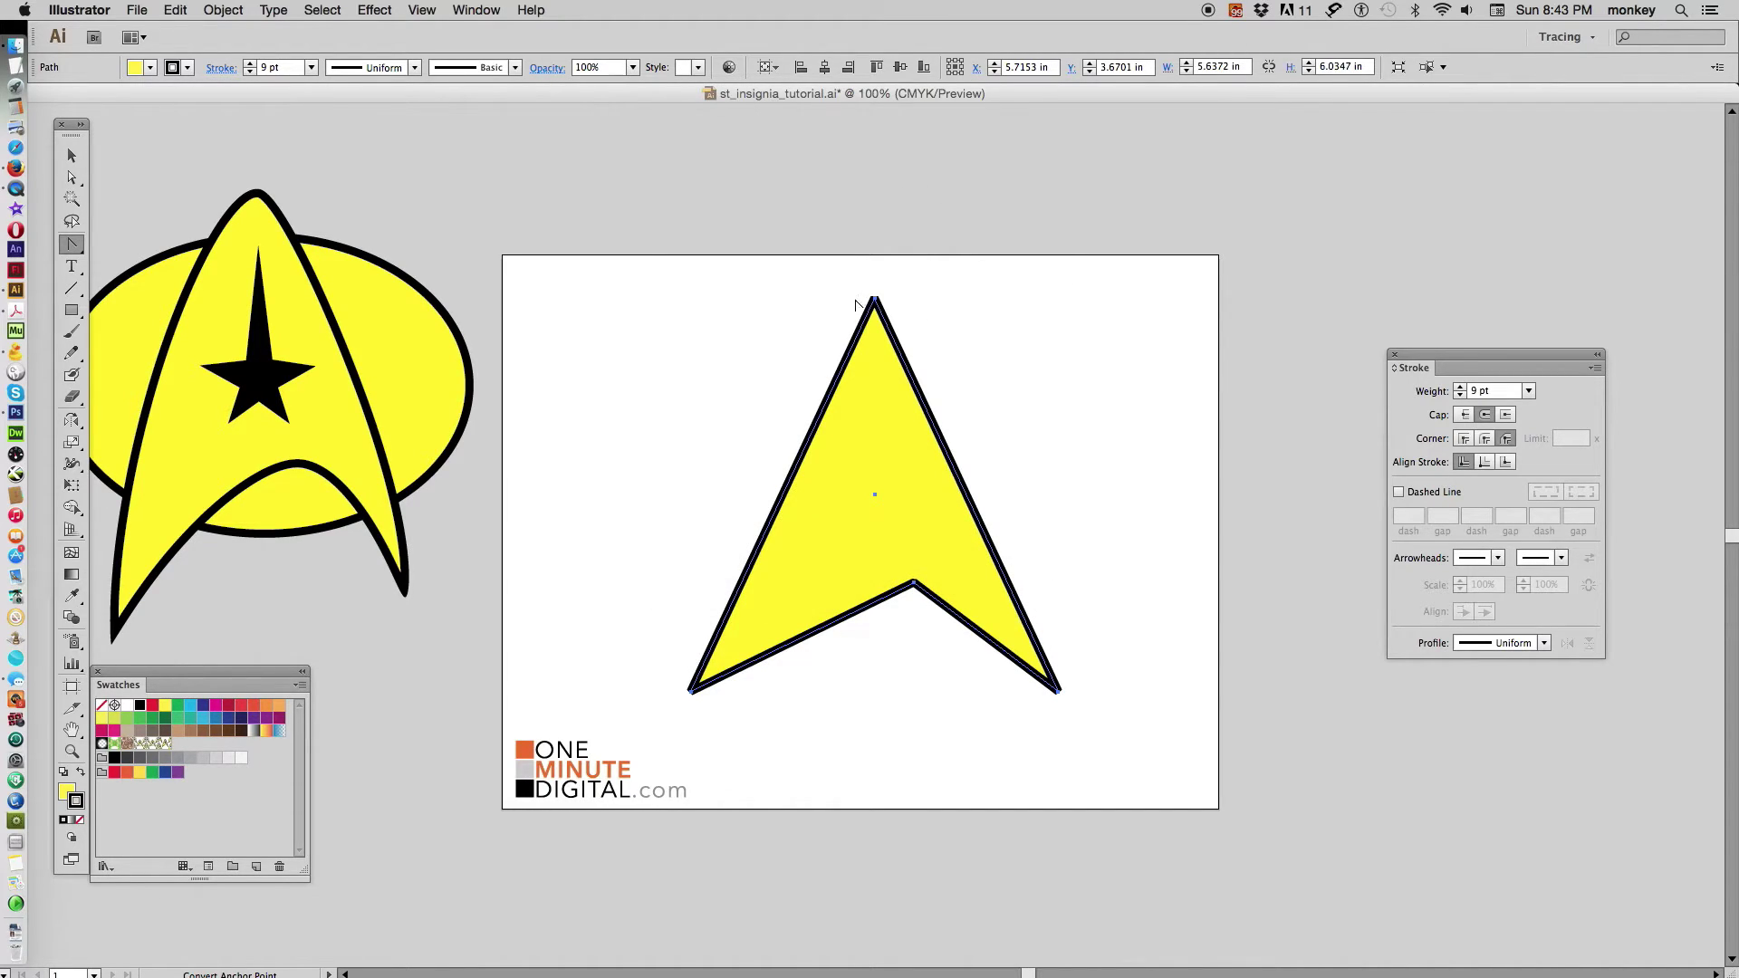
mouse_move(875, 301)
left_mouse_down()
mouse_move(1237, 305)
mouse_move(908, 299)
left_mouse_up()
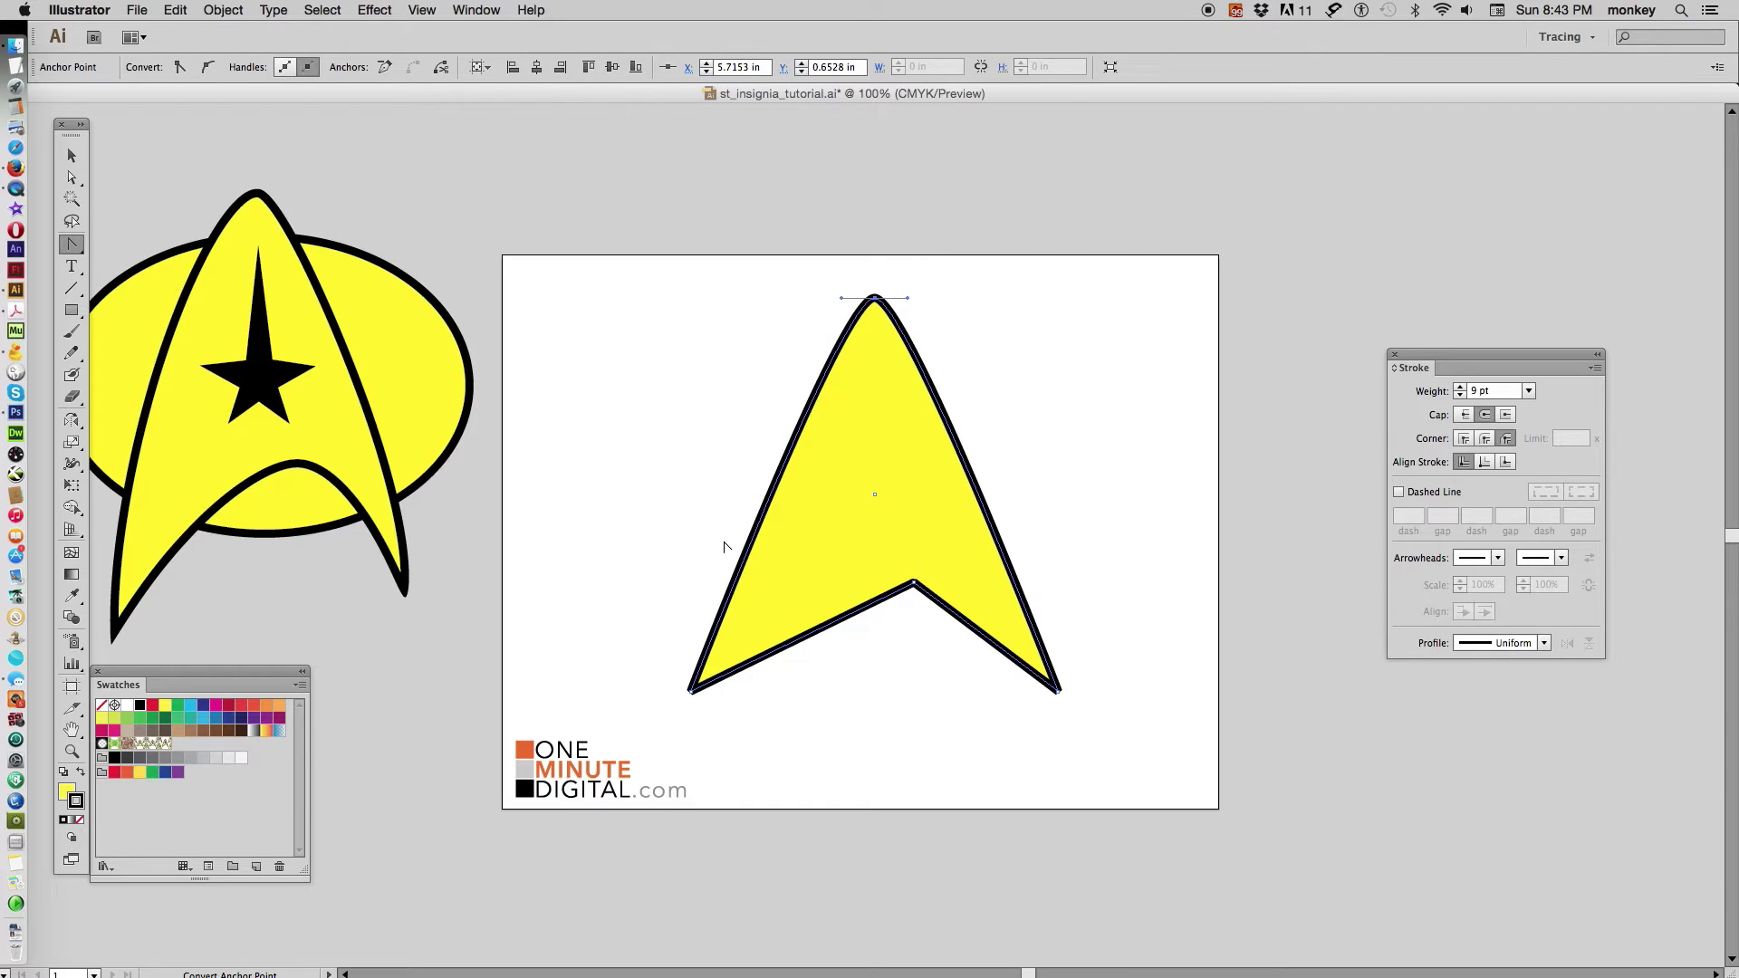
Round off the bottom-left and bottom-right tips and smooth the notch into an arch.
left_click(690, 693)
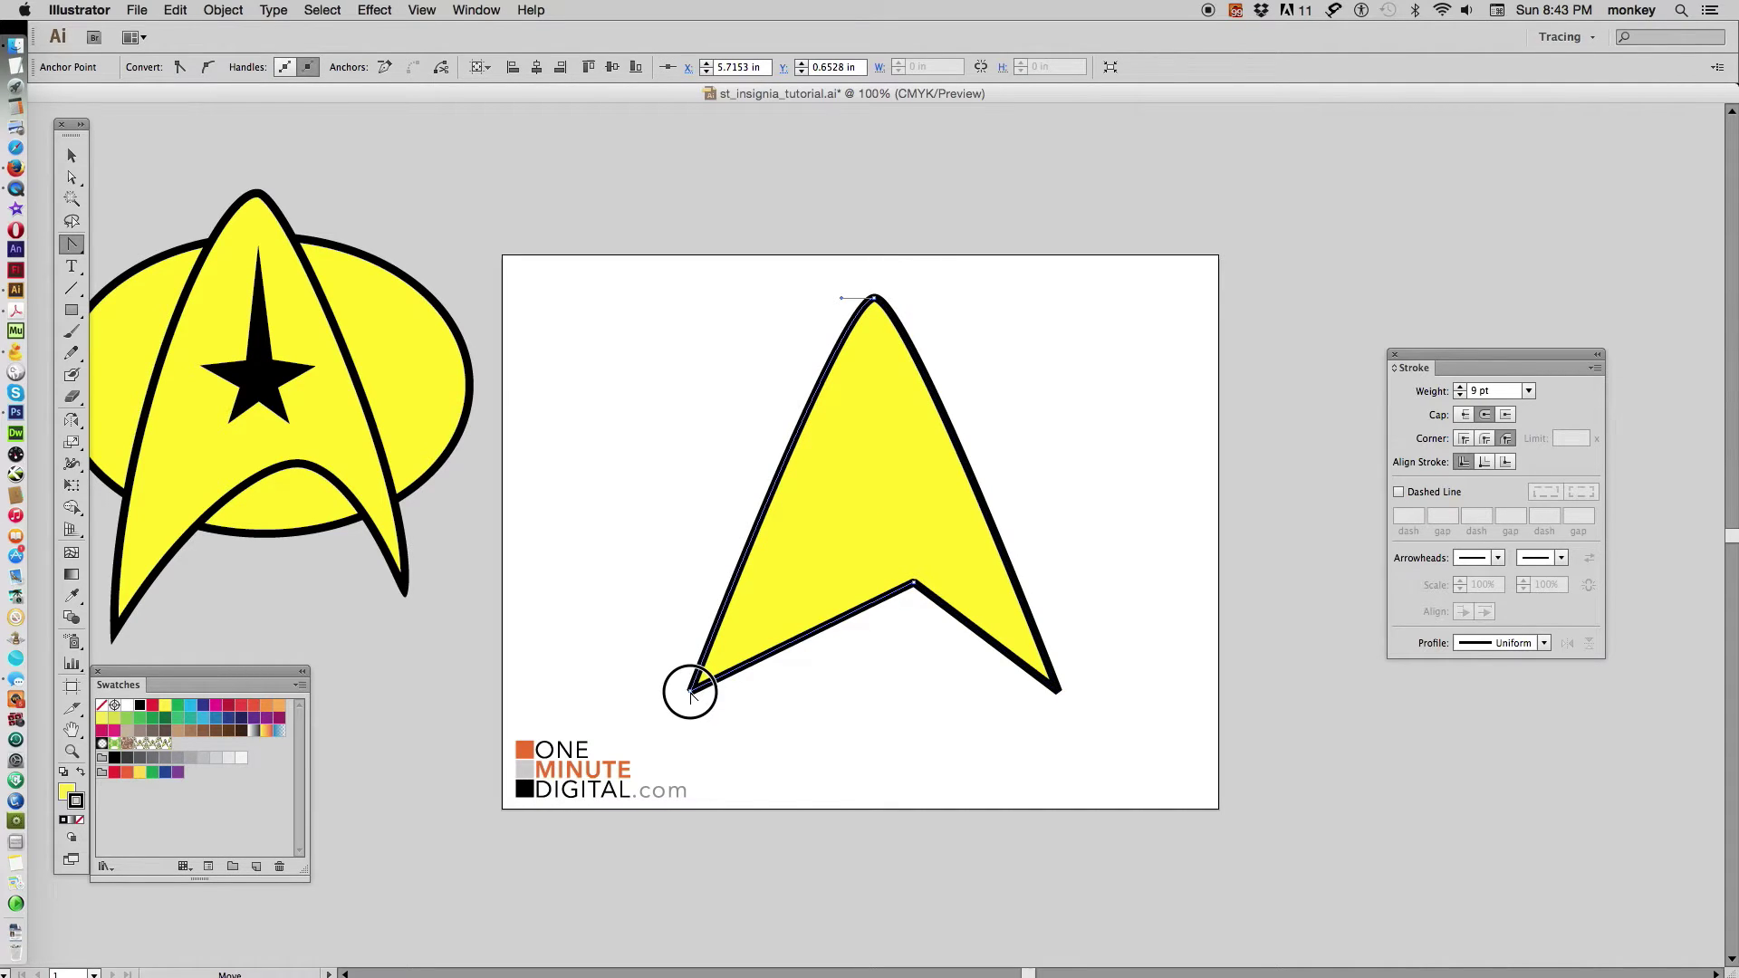
mouse_move(690, 693)
left_mouse_down()
mouse_move(589, 633)
mouse_move(670, 682)
left_mouse_up()
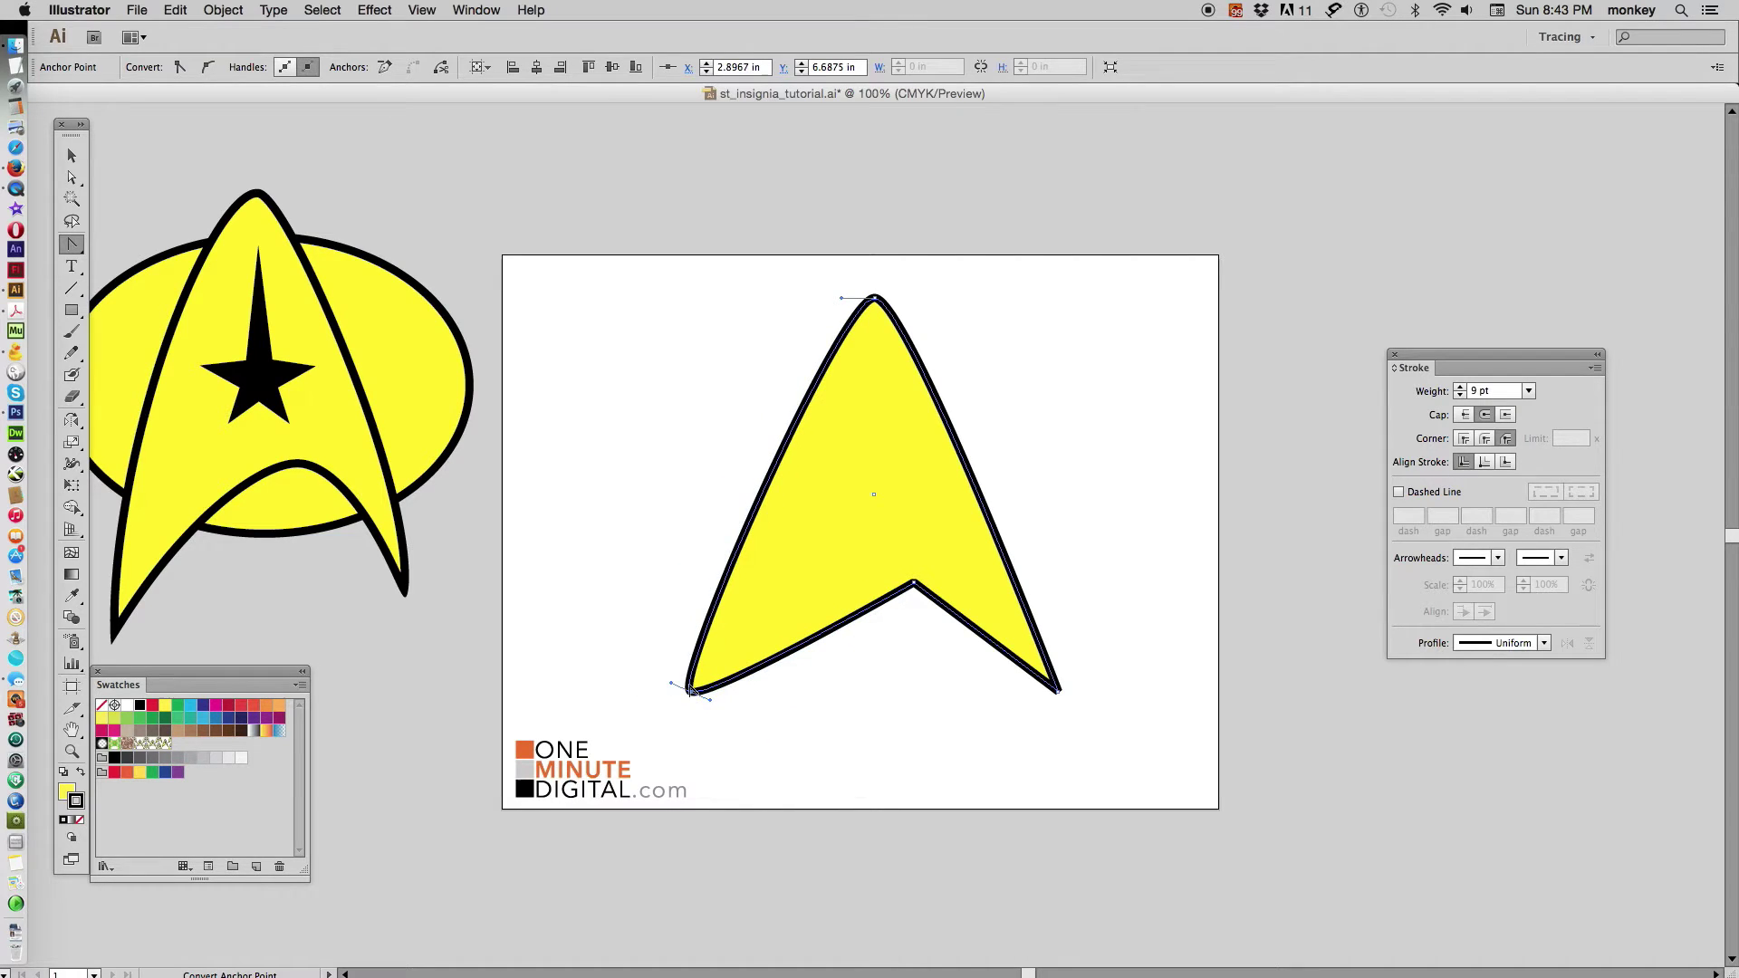
left_click_drag(1059, 693, 1046, 703)
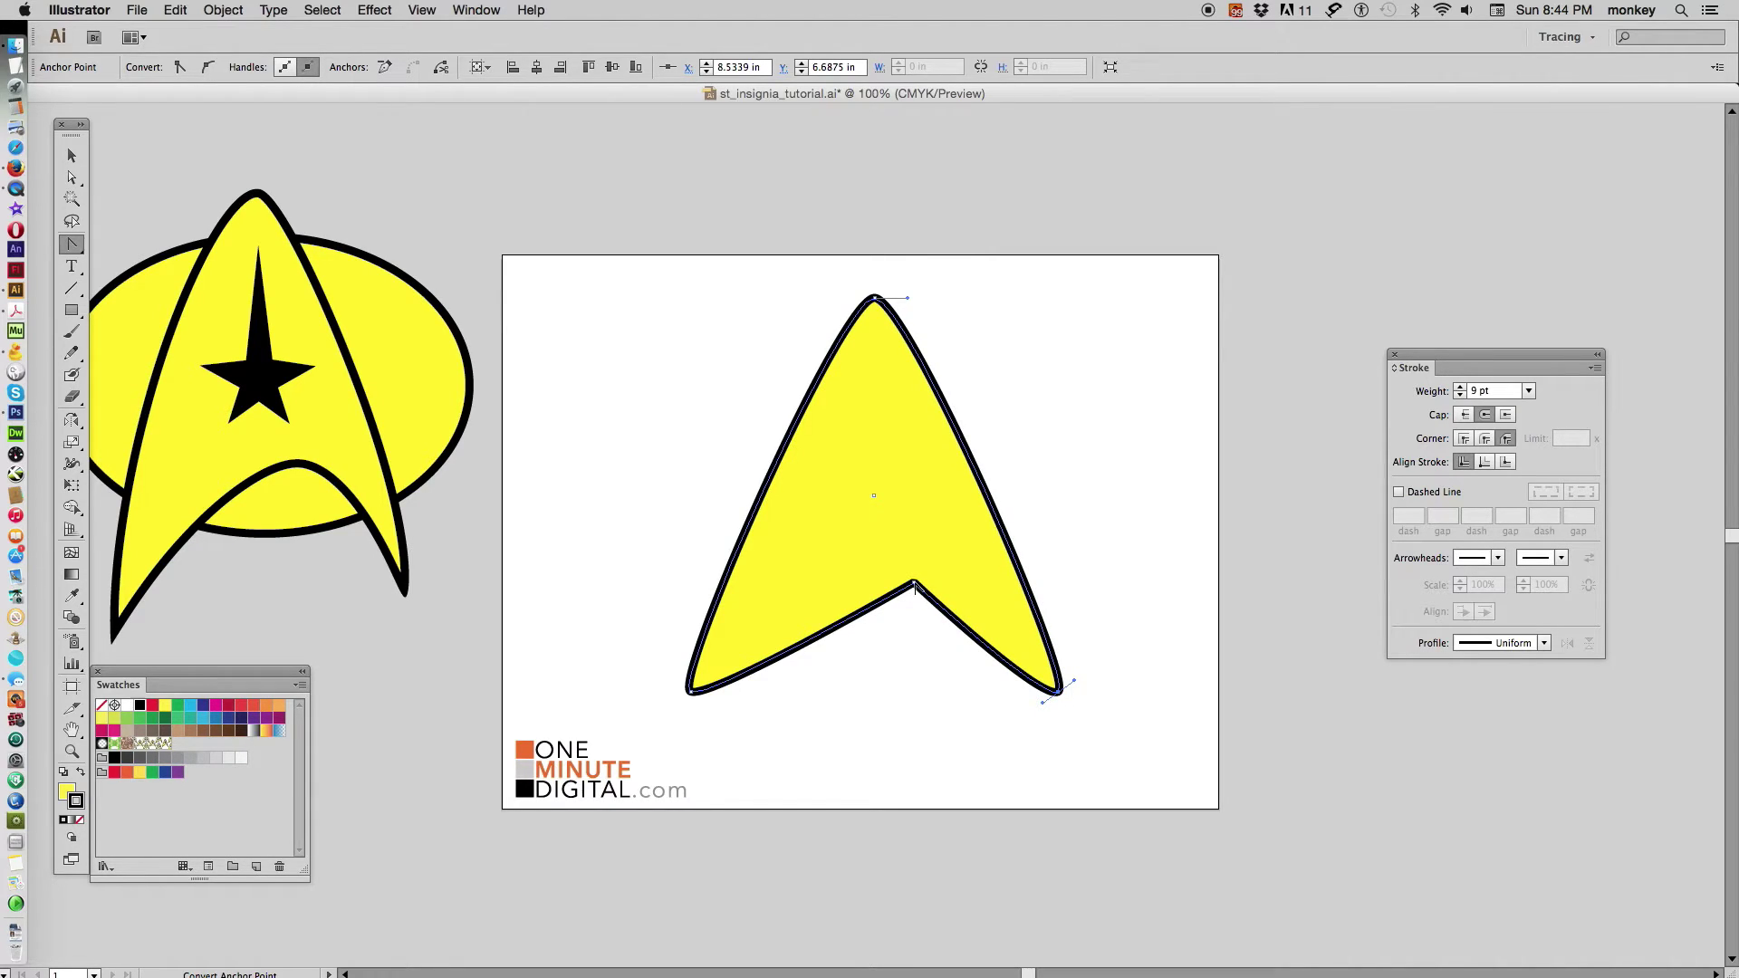
left_click_drag(915, 584, 862, 581)
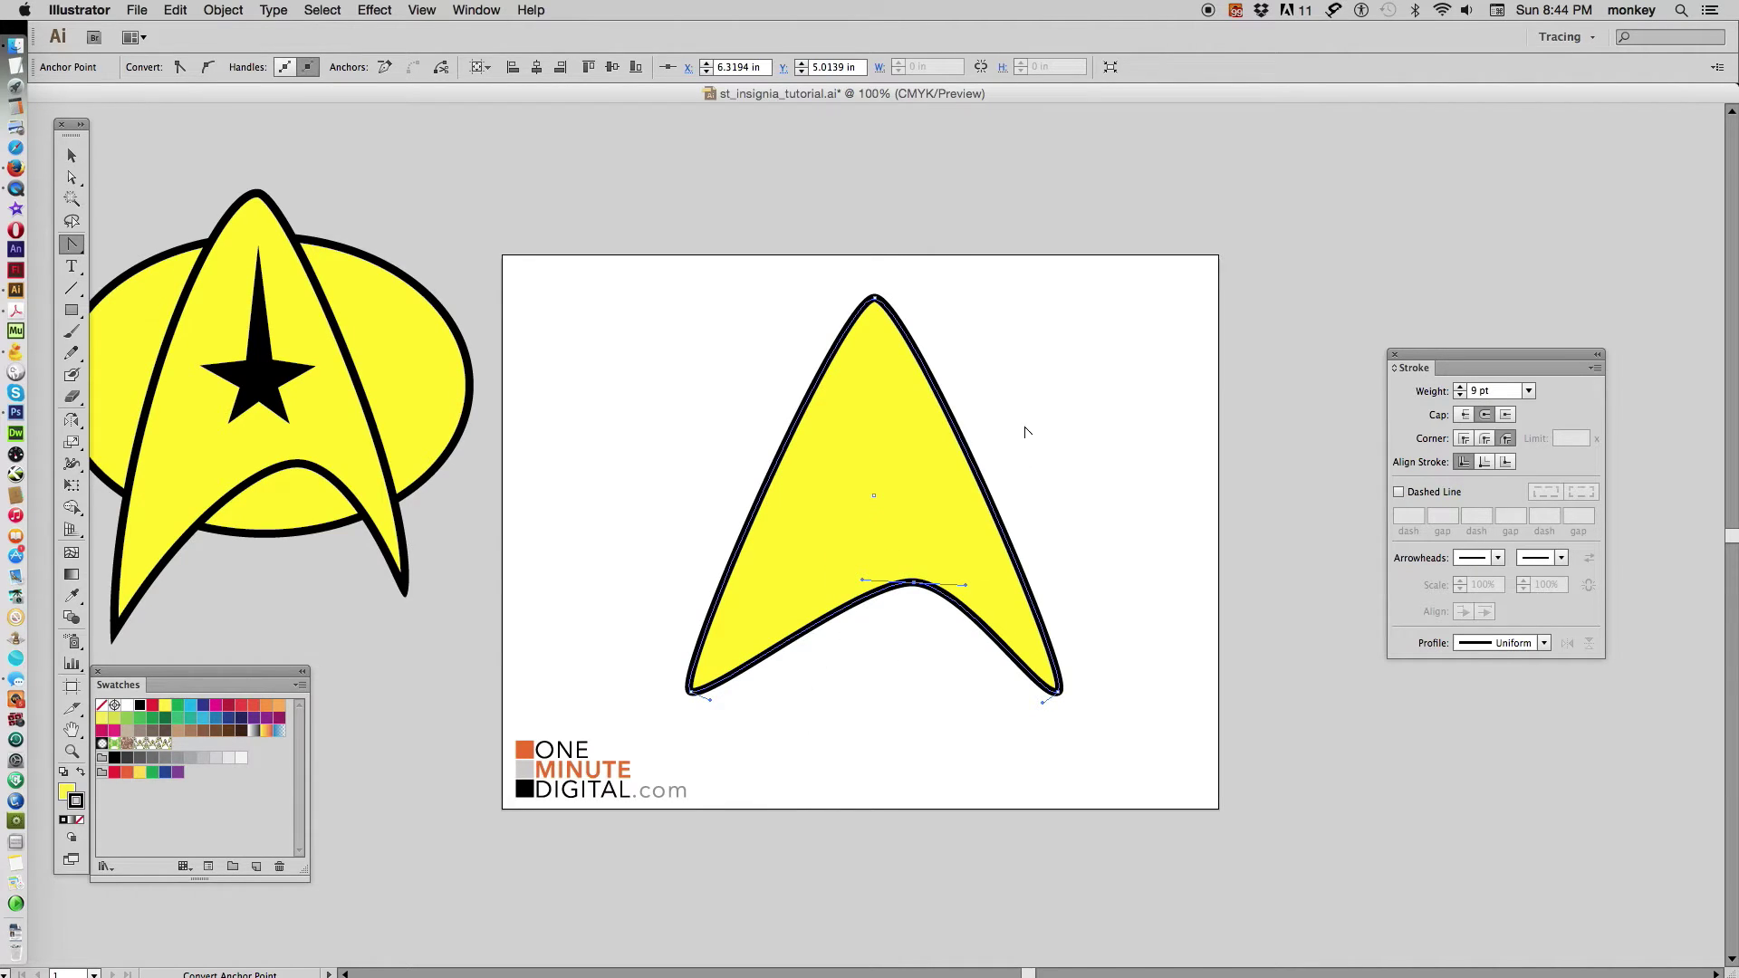
Pull the bottom-left tip right and the bottom-right tip left, and raise the inner arch.
left_click(71, 177)
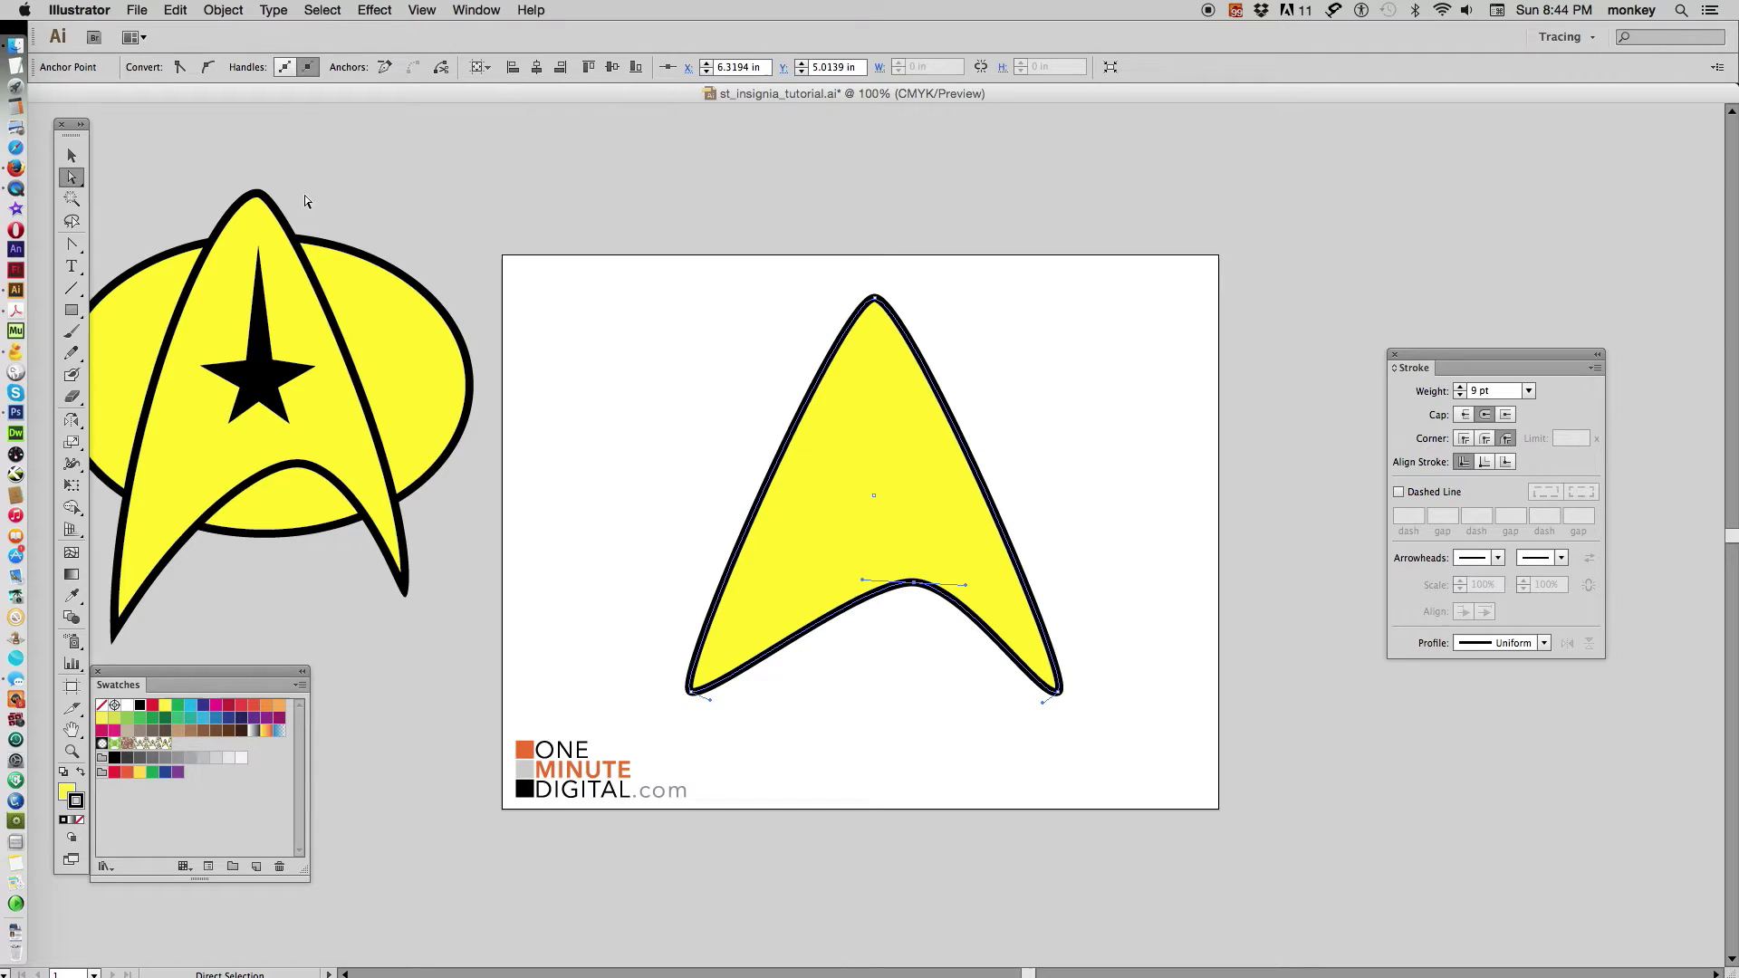
left_click(648, 387)
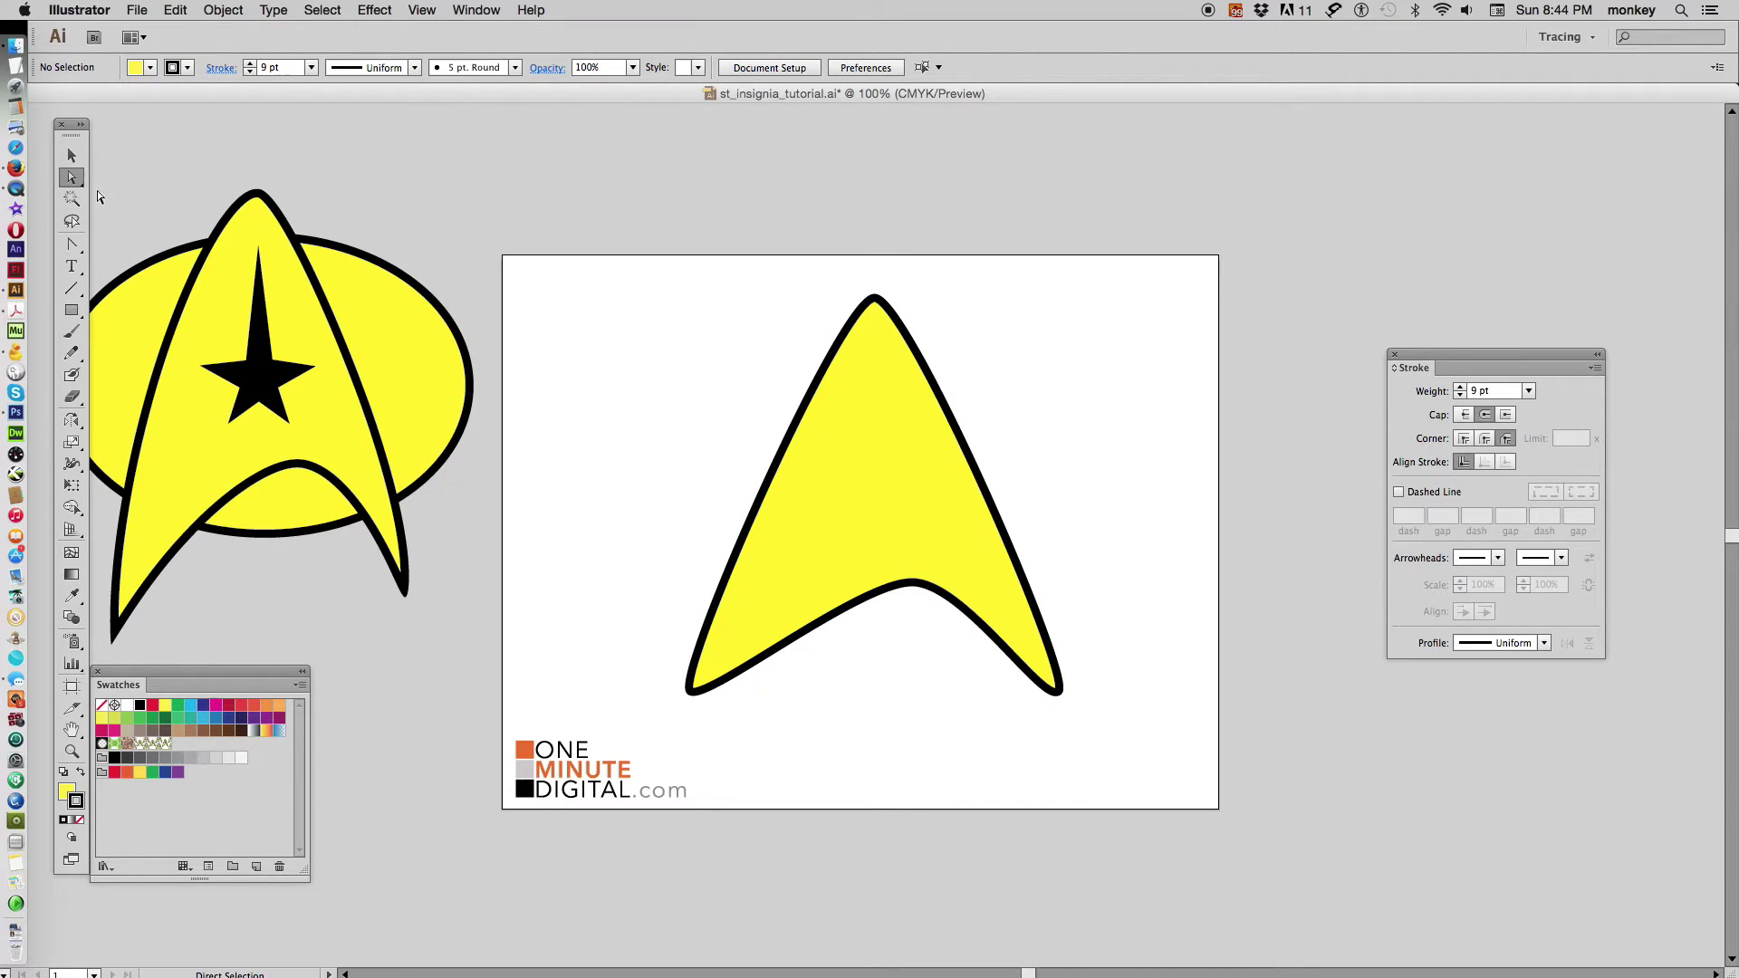
left_click_drag(72, 177, 144, 171)
left_click_drag(690, 696, 721, 700)
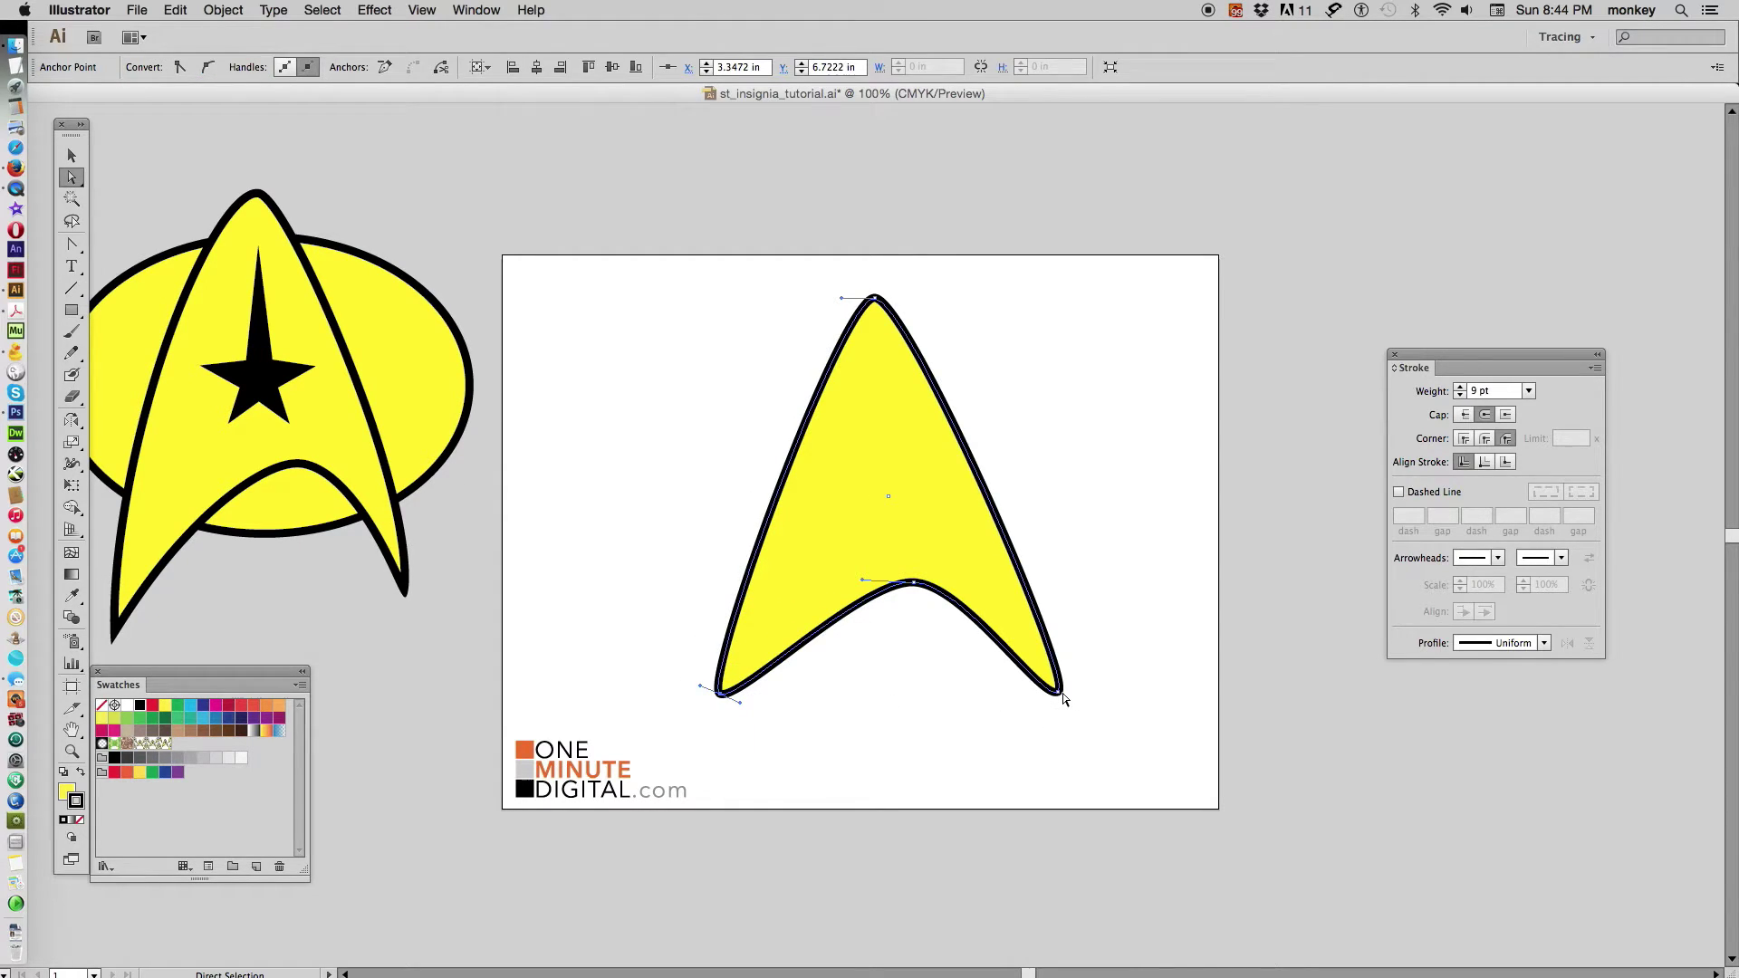
left_click_drag(1058, 693, 1039, 697)
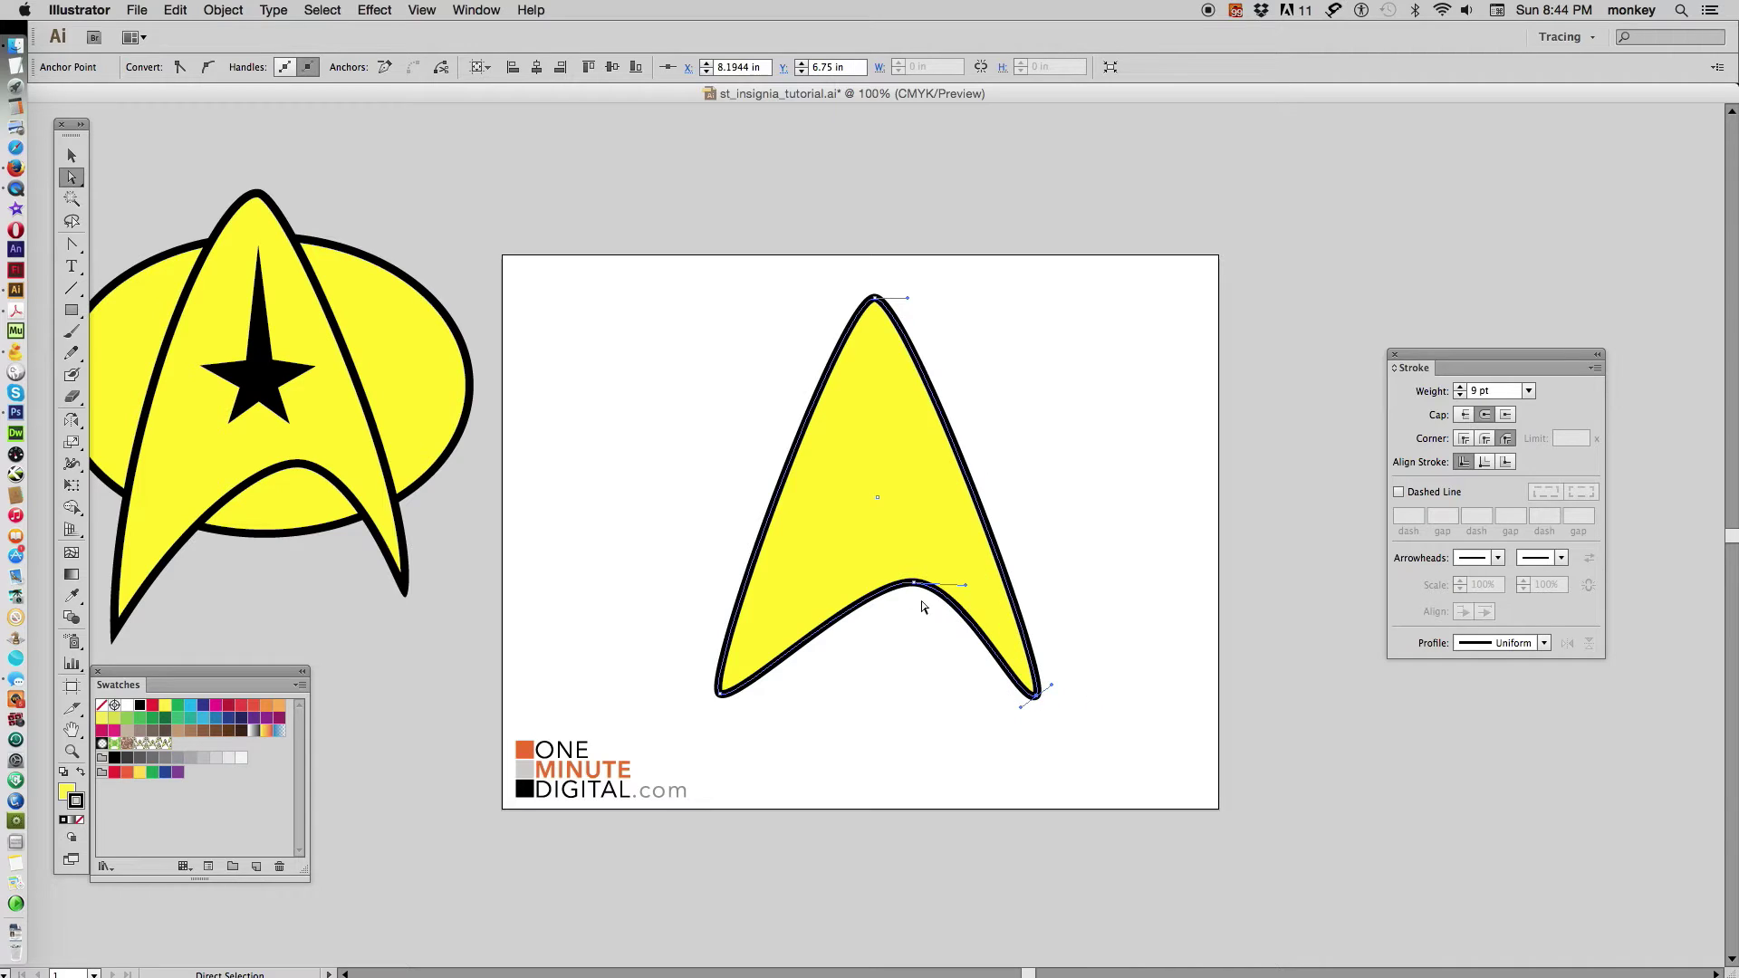
mouse_move(912, 585)
left_mouse_down()
mouse_move(892, 491)
mouse_move(897, 590)
mouse_move(910, 568)
left_mouse_up()
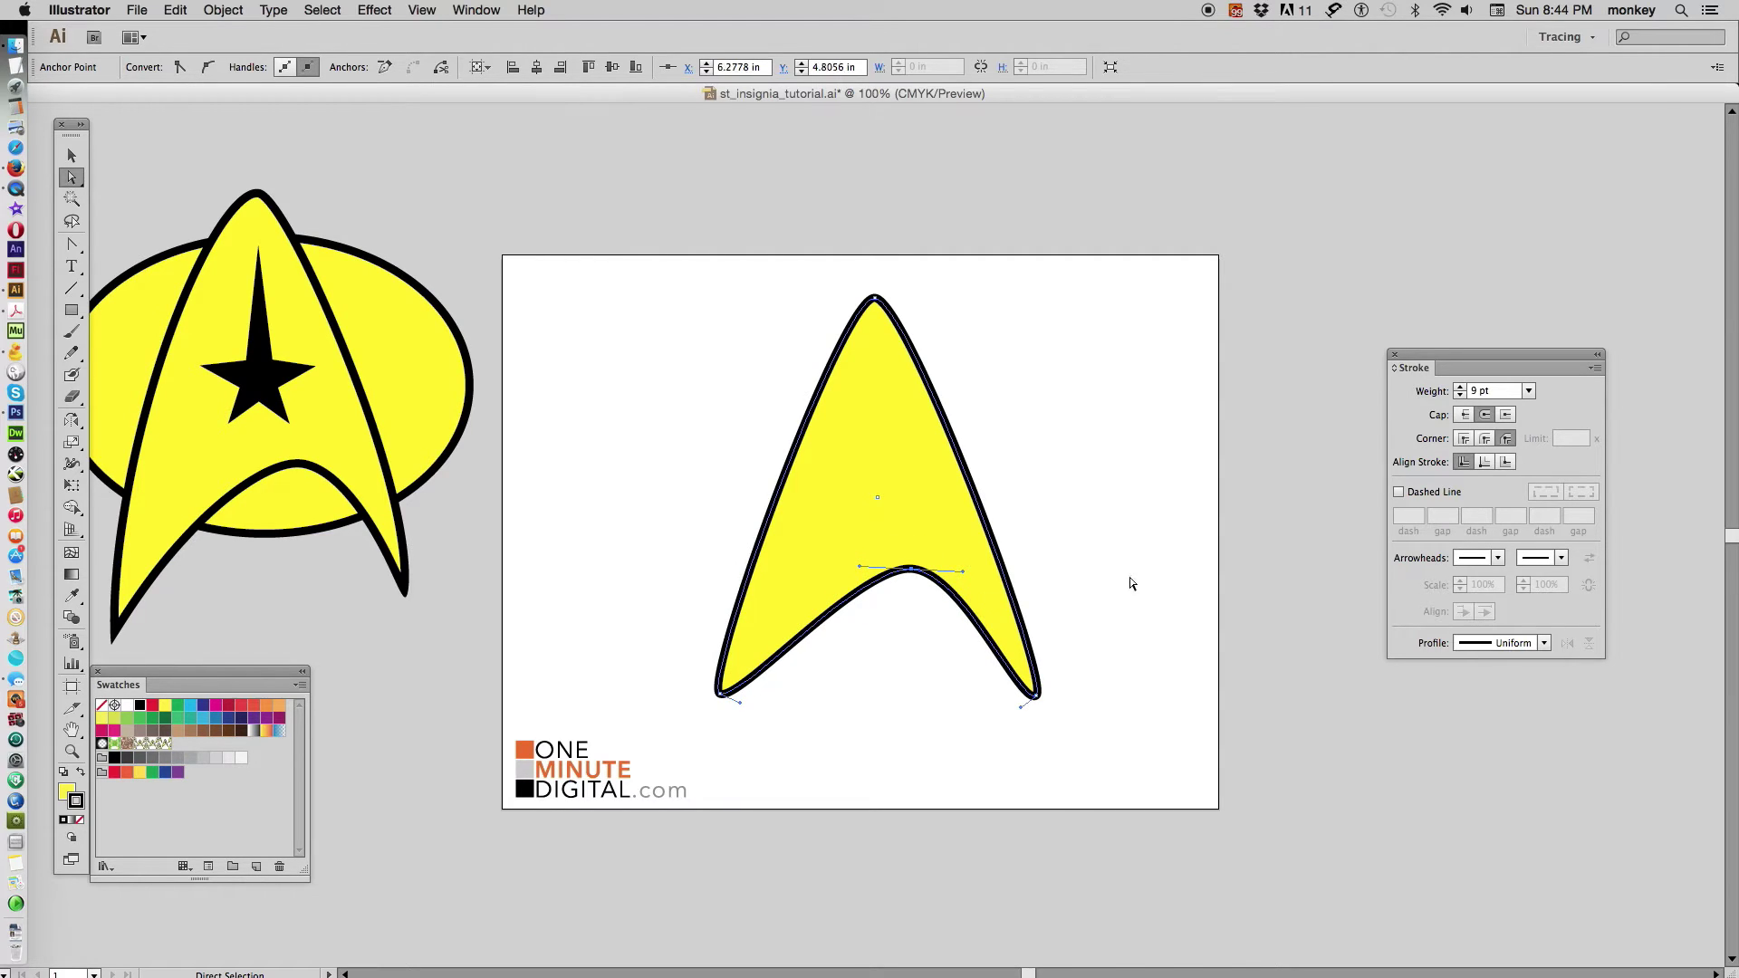
left_click(1044, 783)
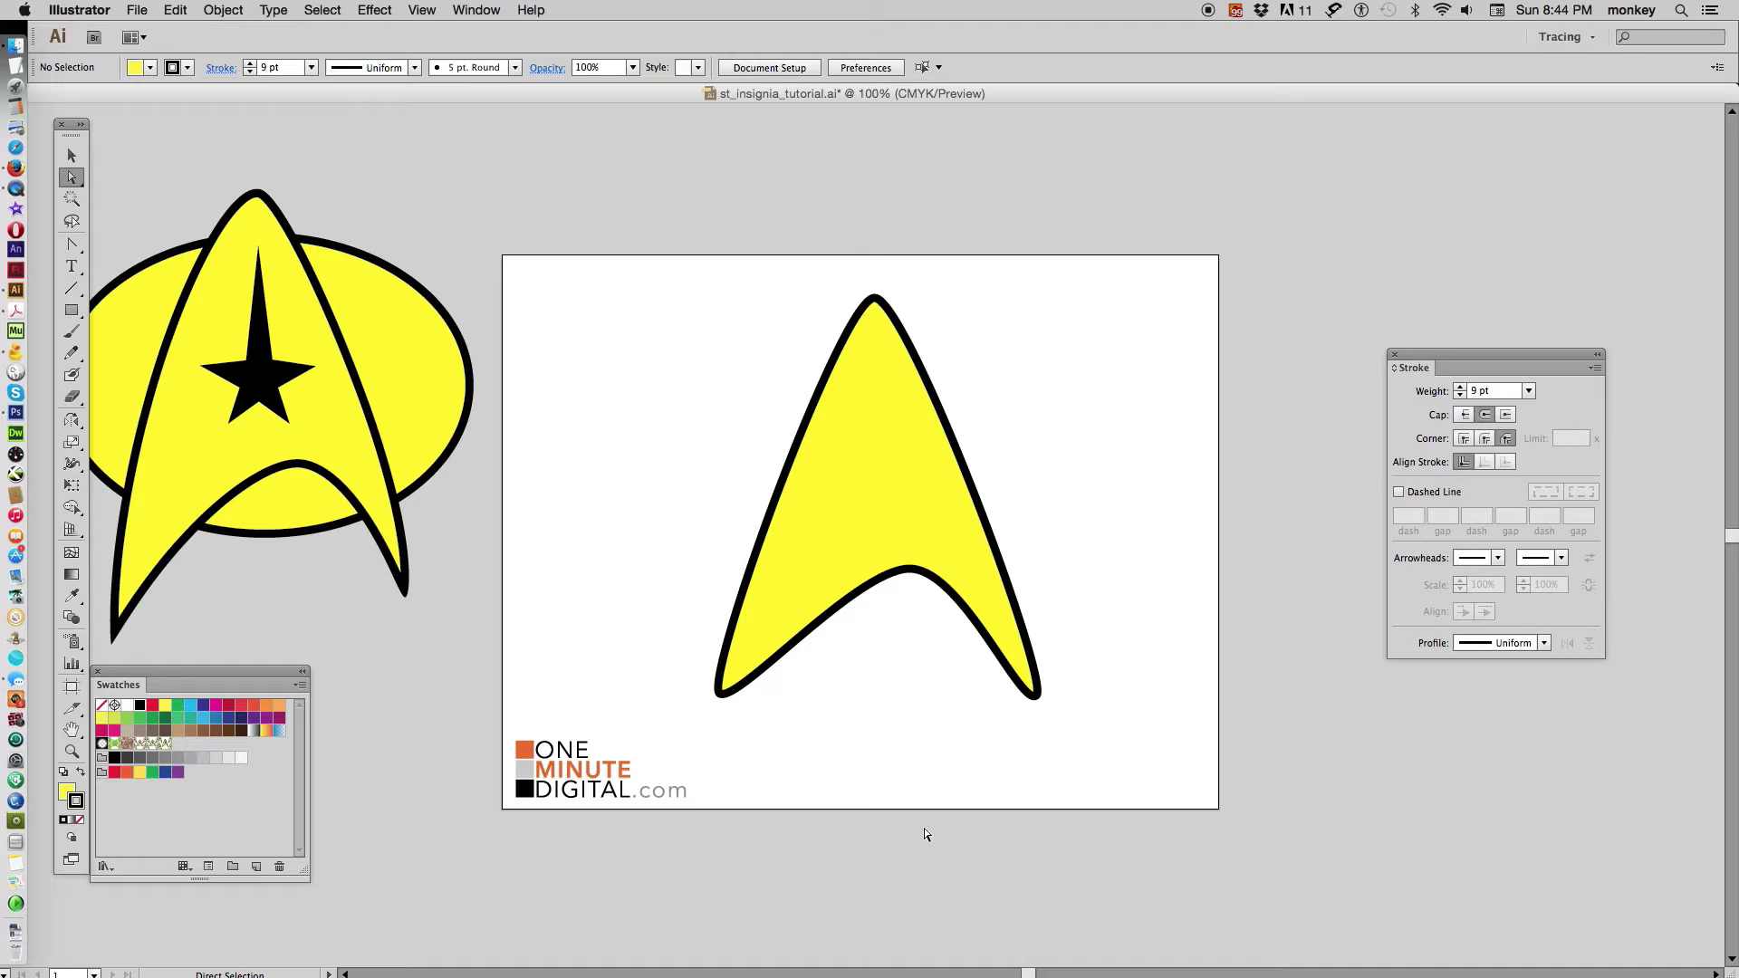
left_click(875, 431)
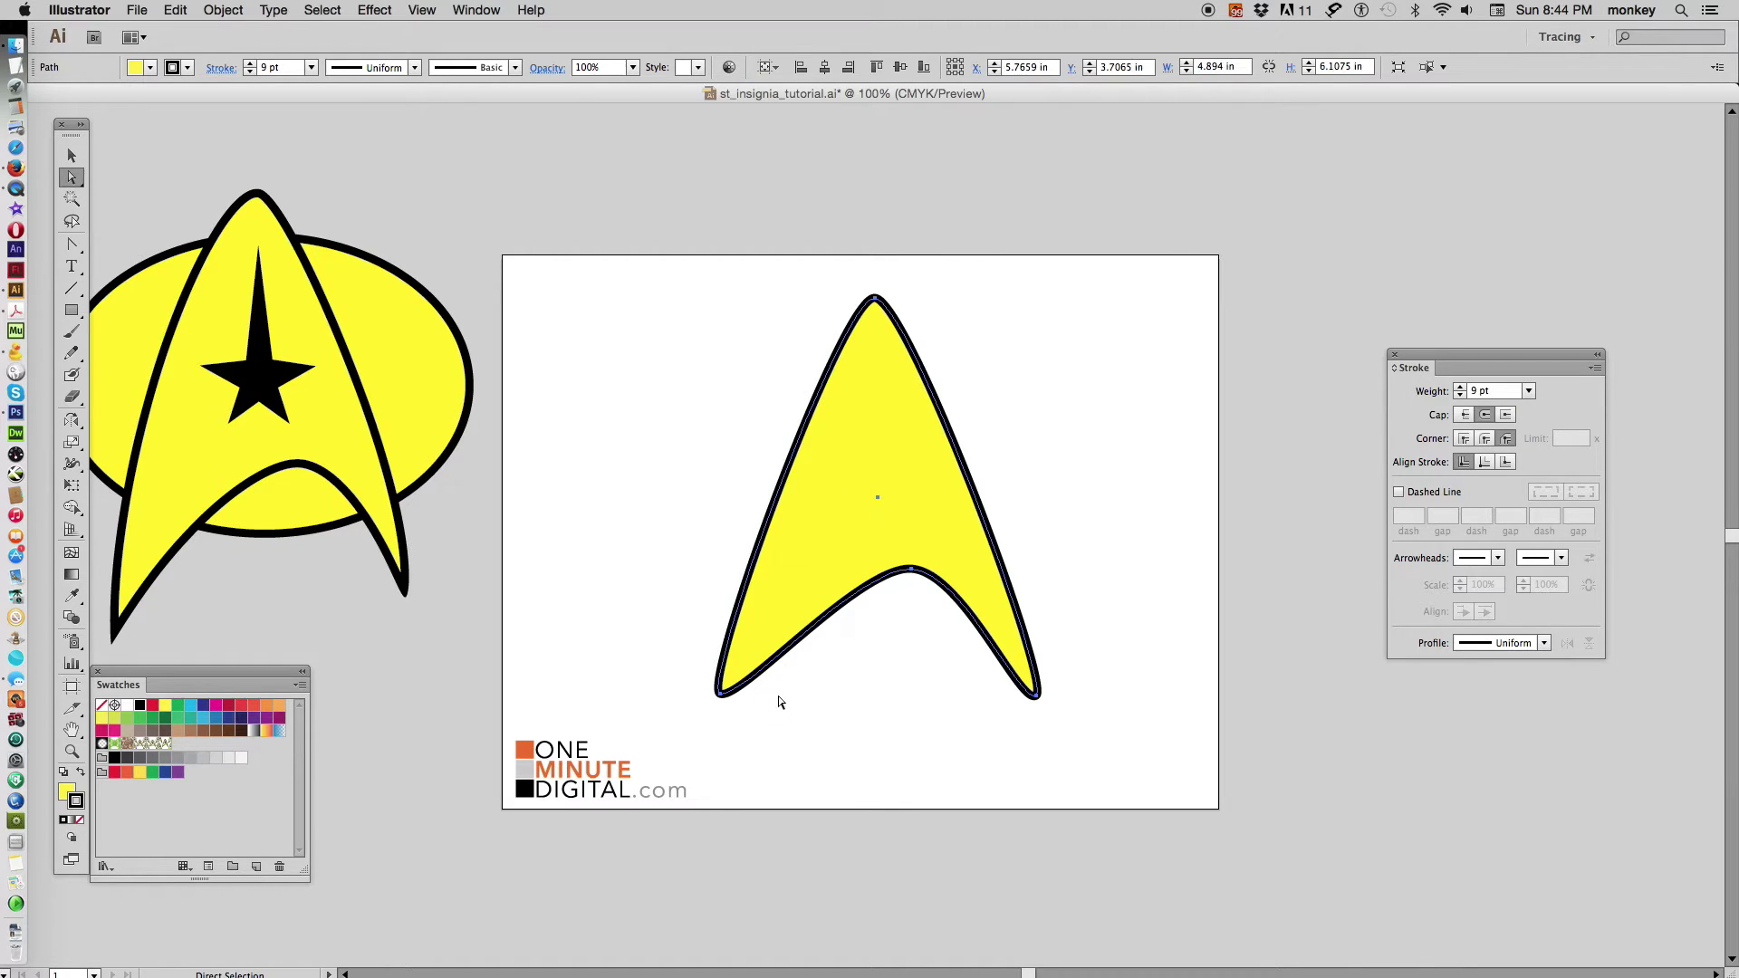
Apply a vertical Bulge warp with Bend 2%, Horizontal -1% and Vertical -13% distortion.
left_click(377, 10)
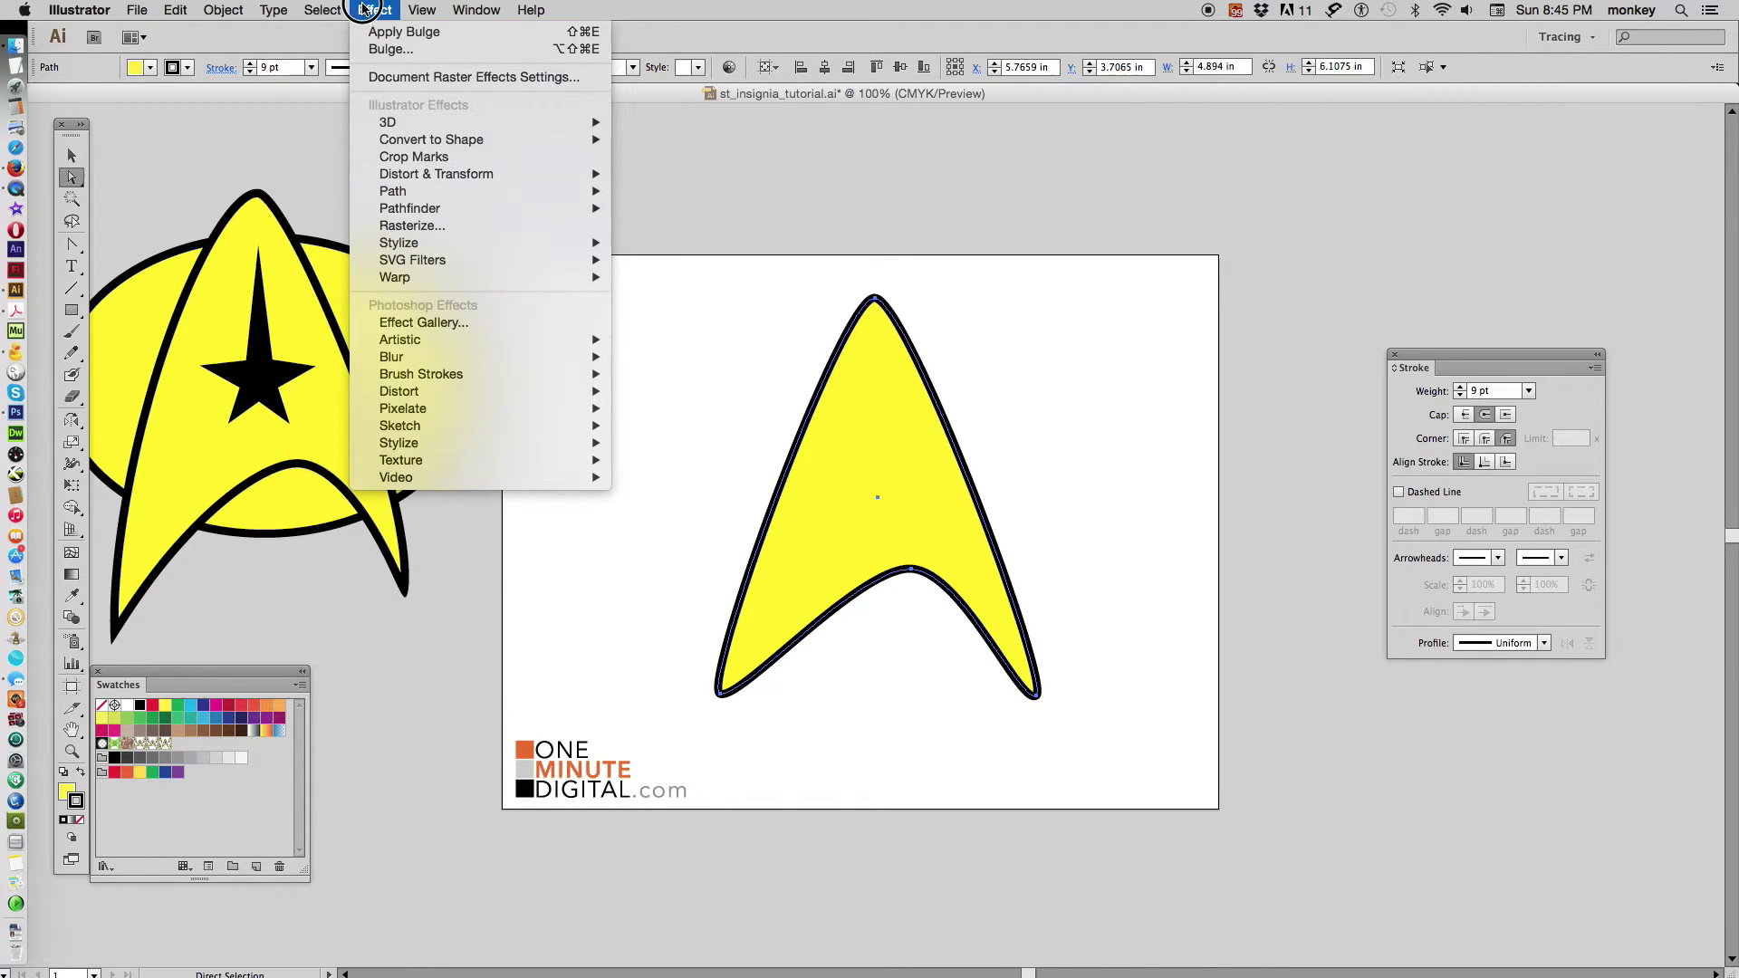
mouse_move(403, 285)
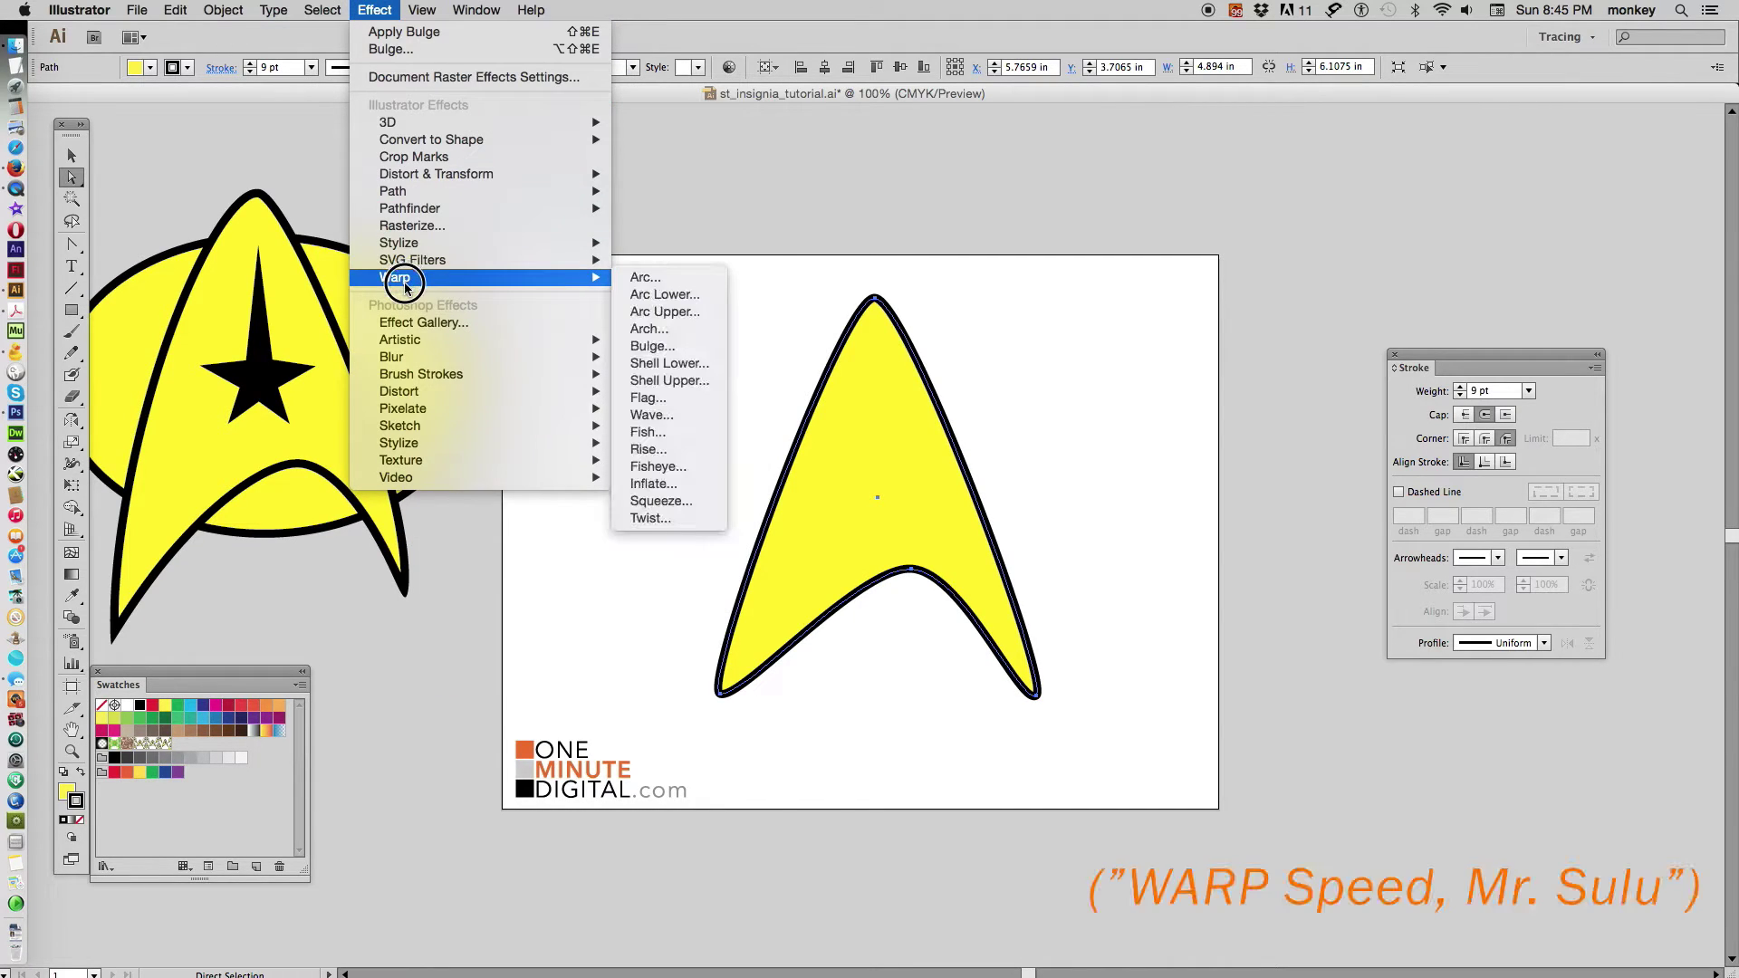
left_click(688, 347)
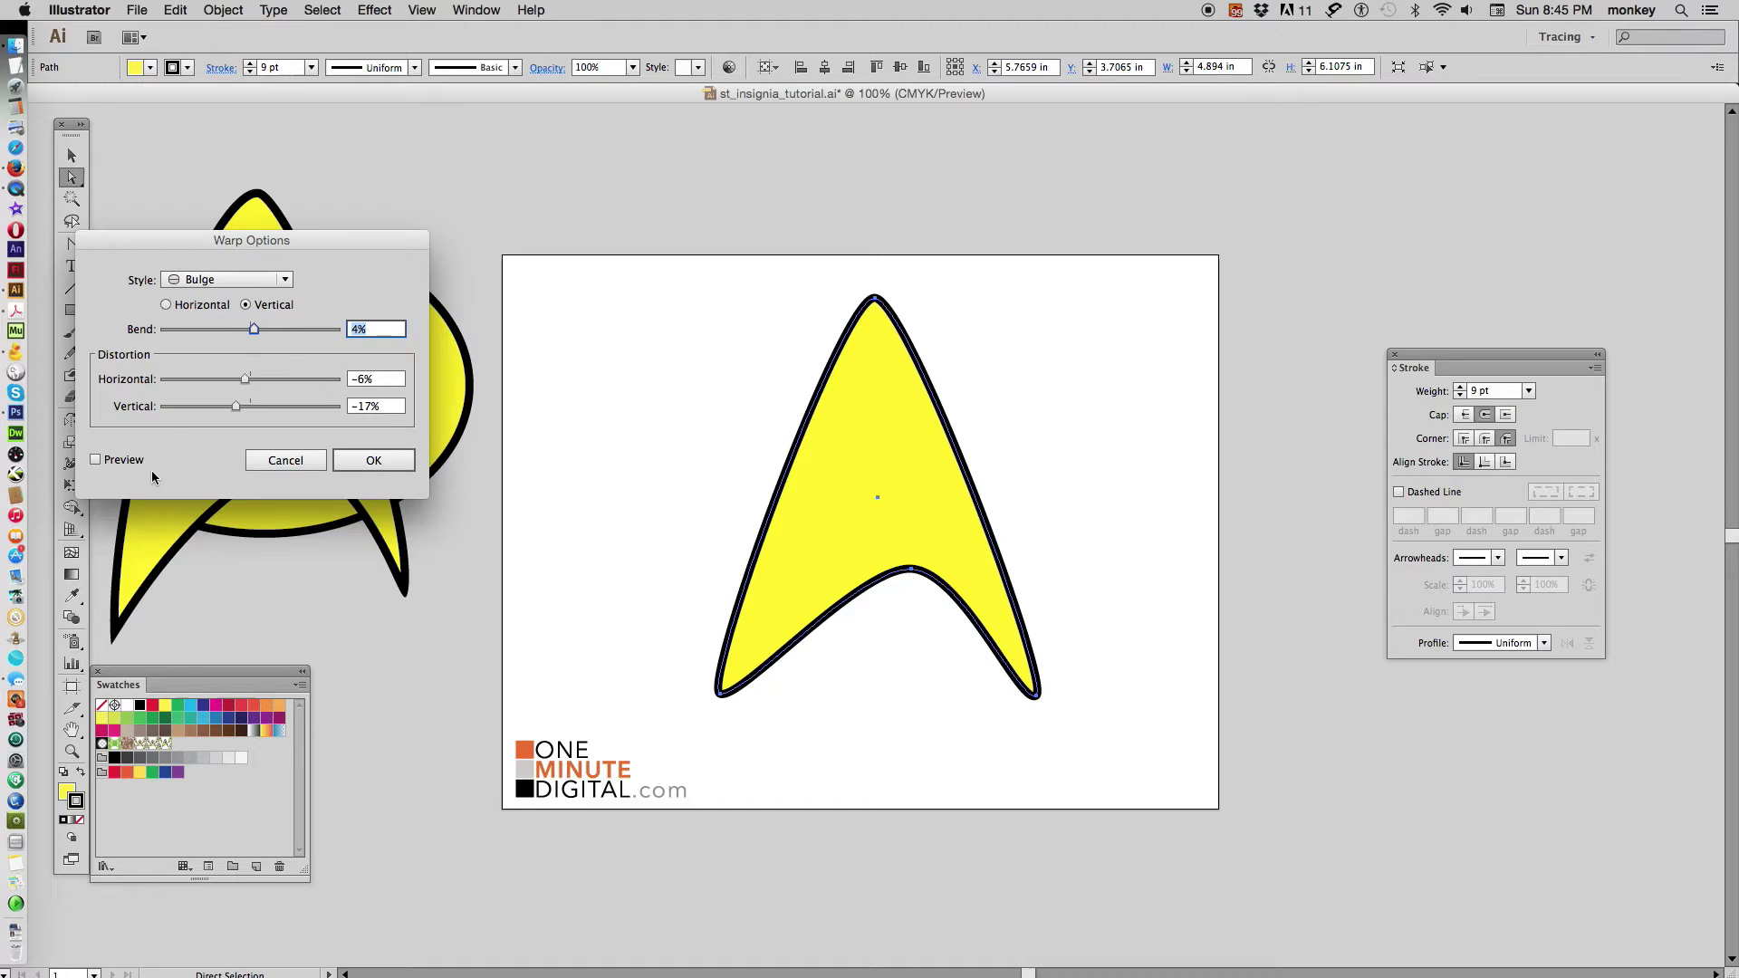
left_click_drag(292, 246, 365, 232)
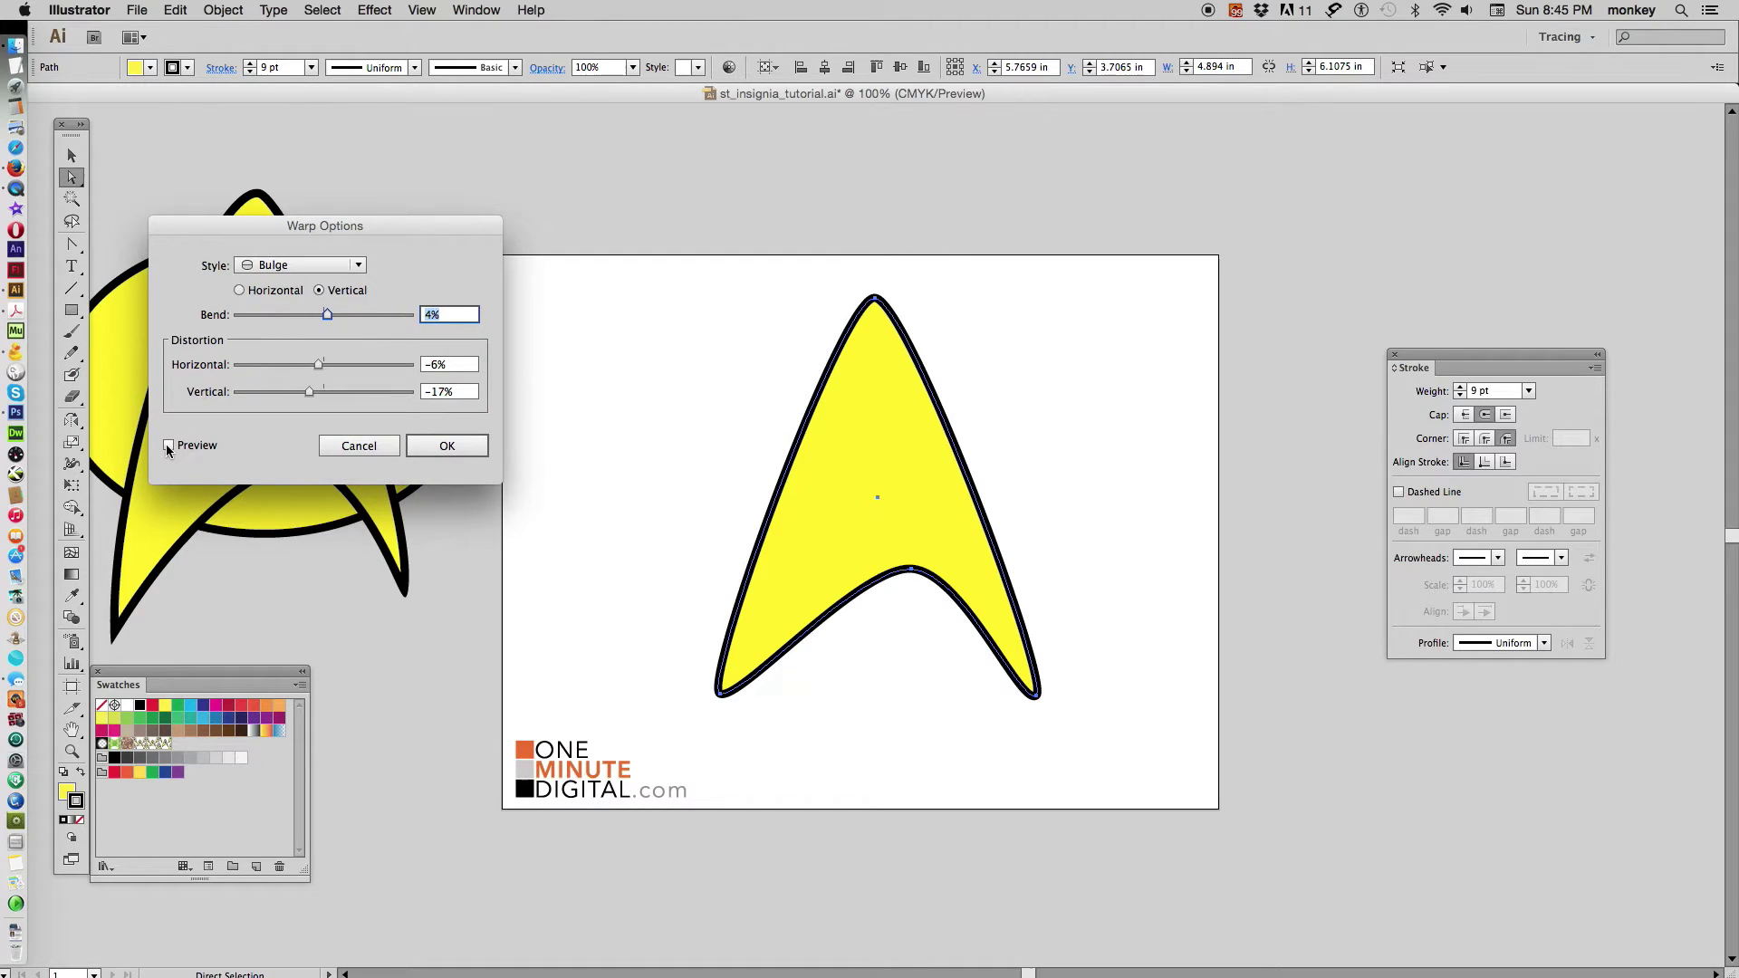
left_click(168, 445)
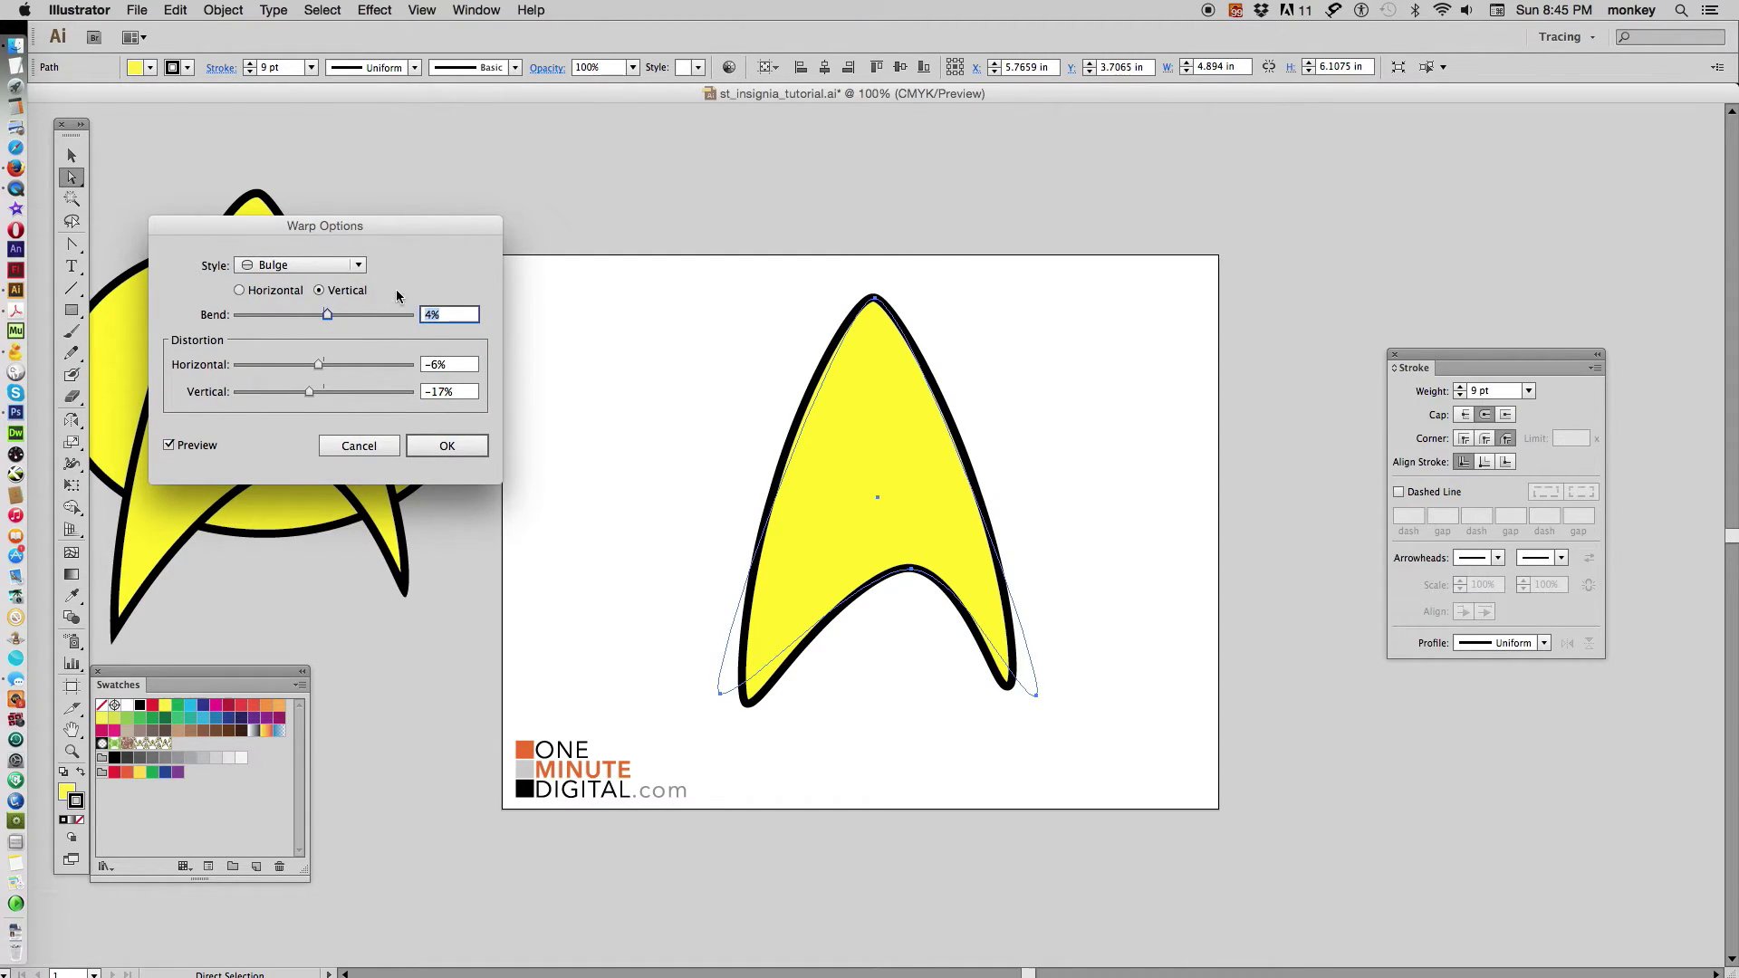
type("0")
key("Tab")
type("0")
key("Tab")
type("0")
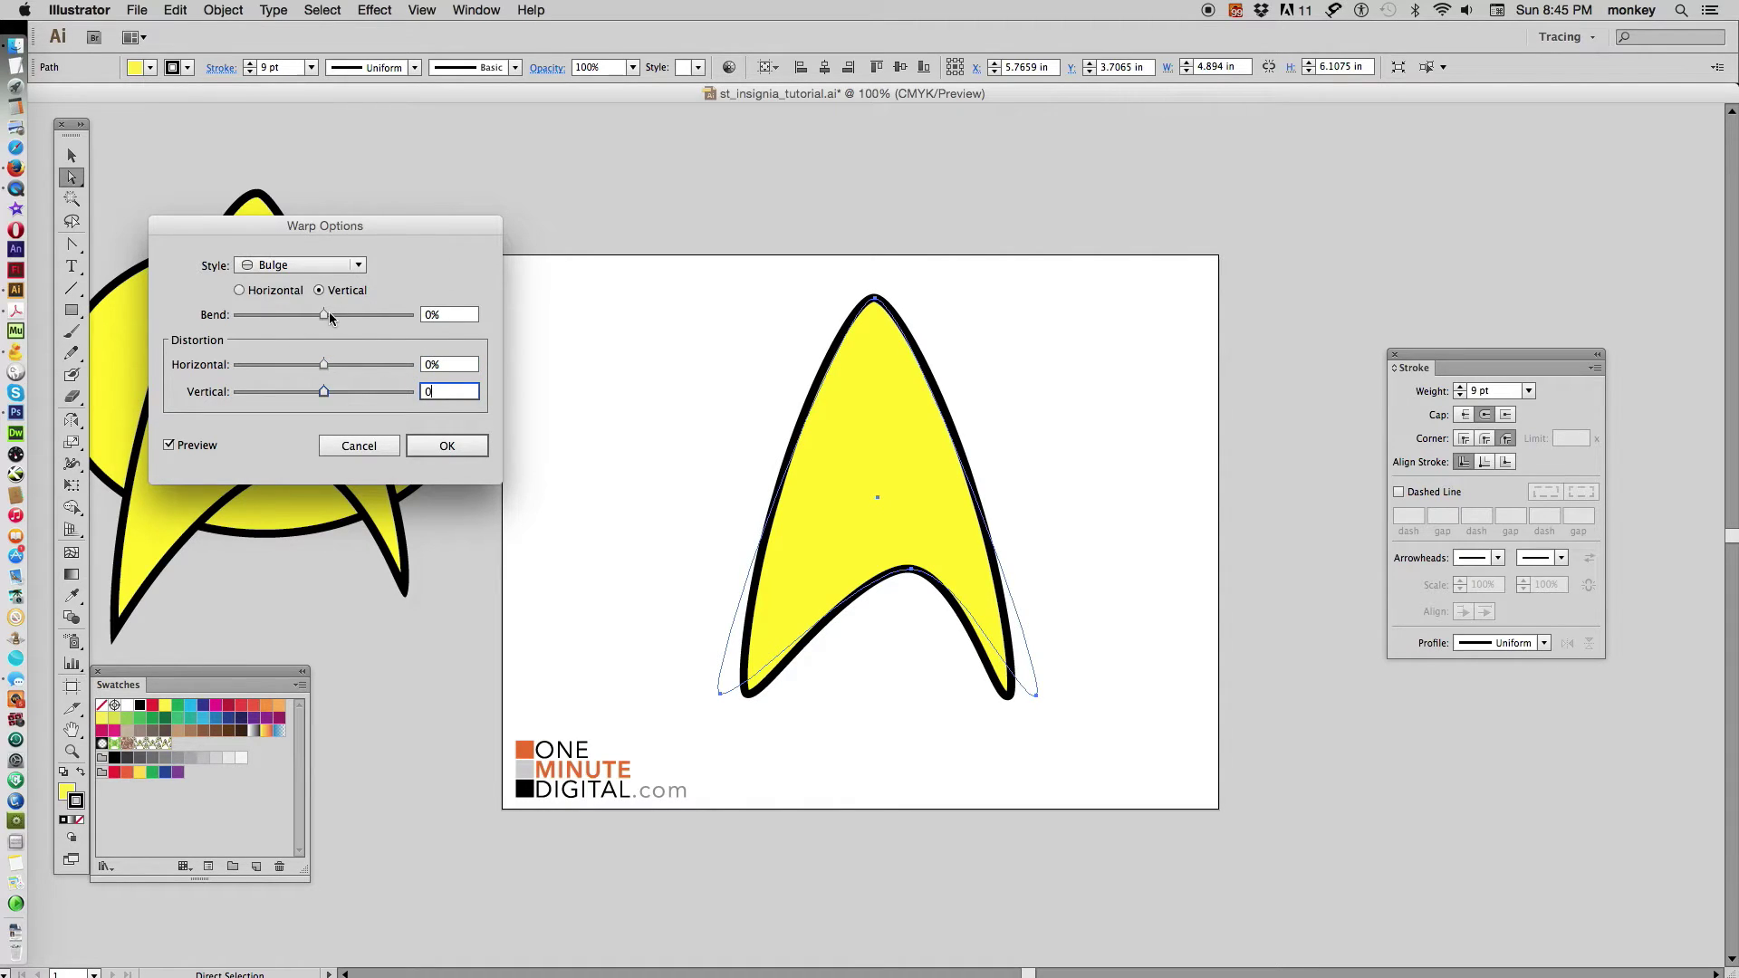
left_click_drag(326, 319, 321, 364)
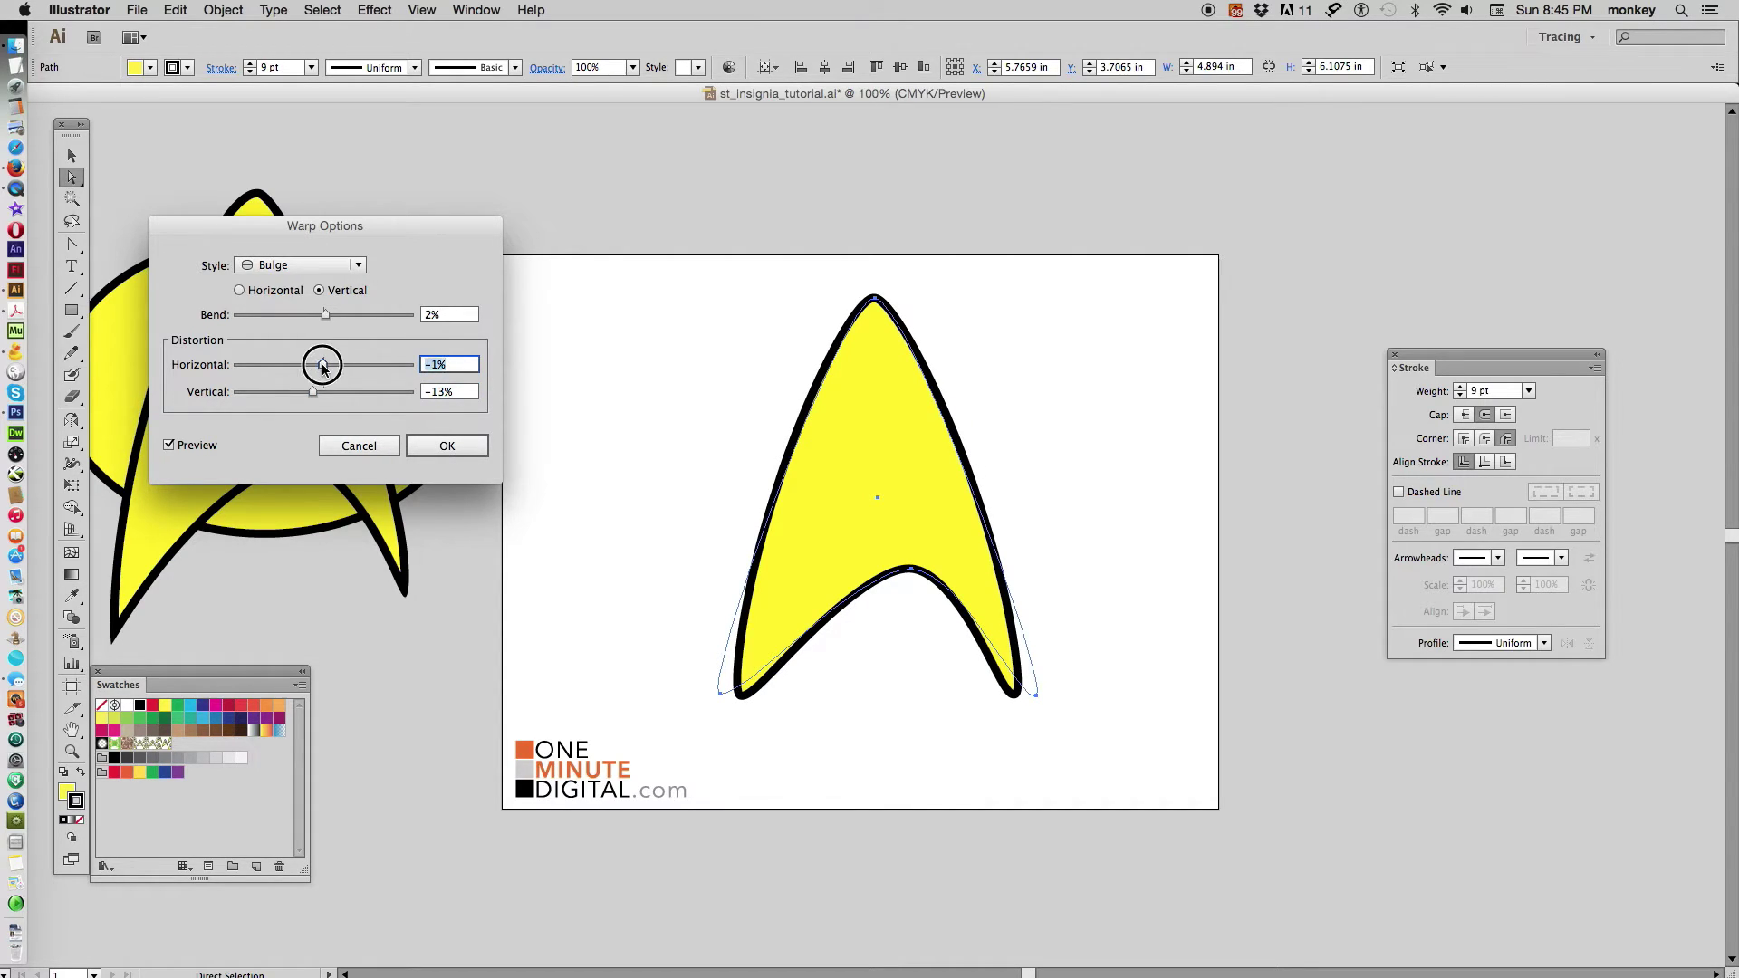
left_click(433, 446)
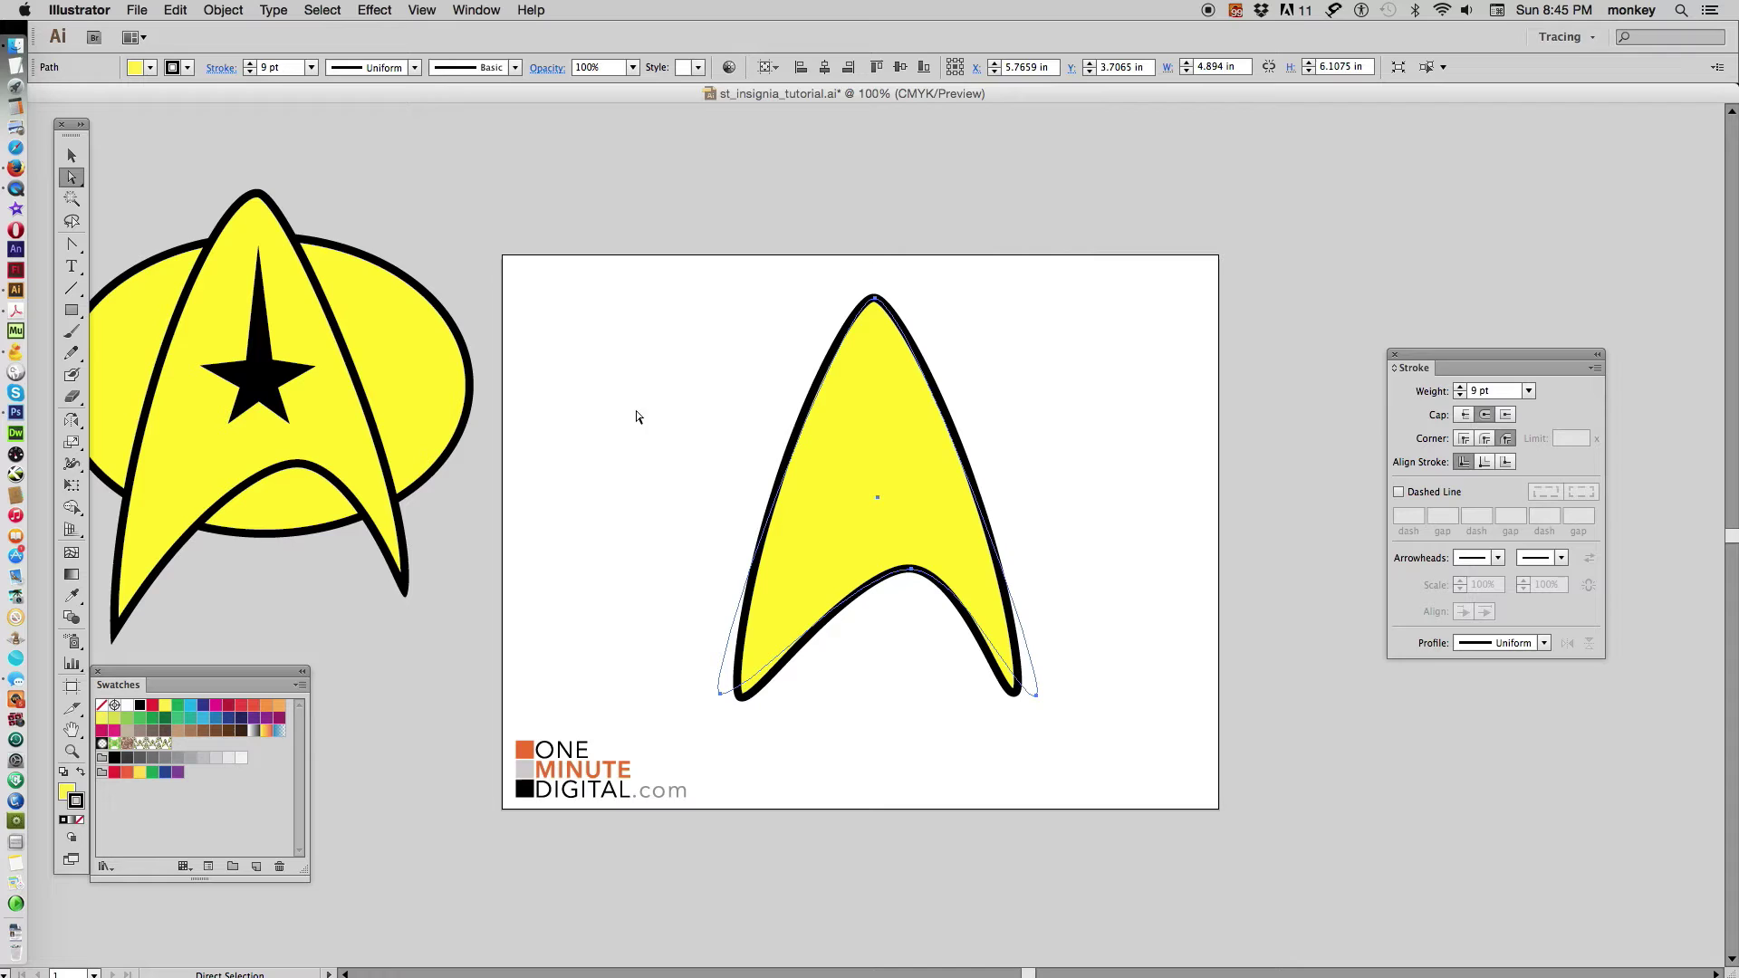
Align the arrowhead's 9 pt black stroke to the inside of the path.
left_click(605, 607)
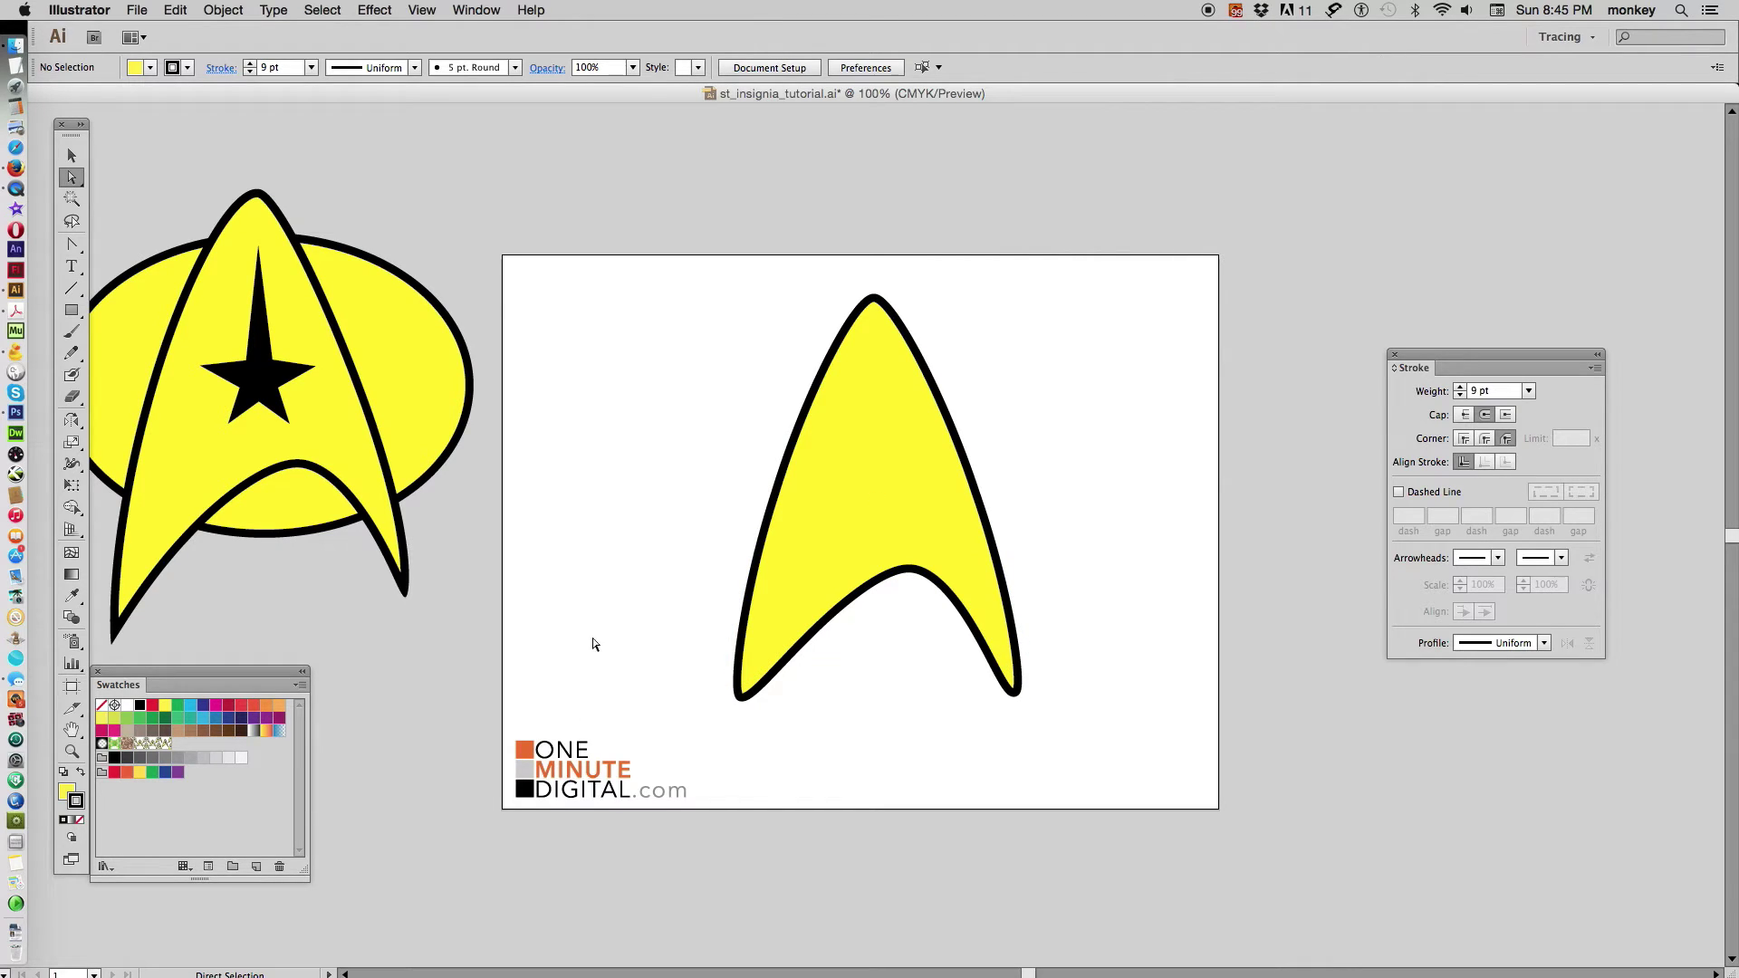
left_click(889, 465)
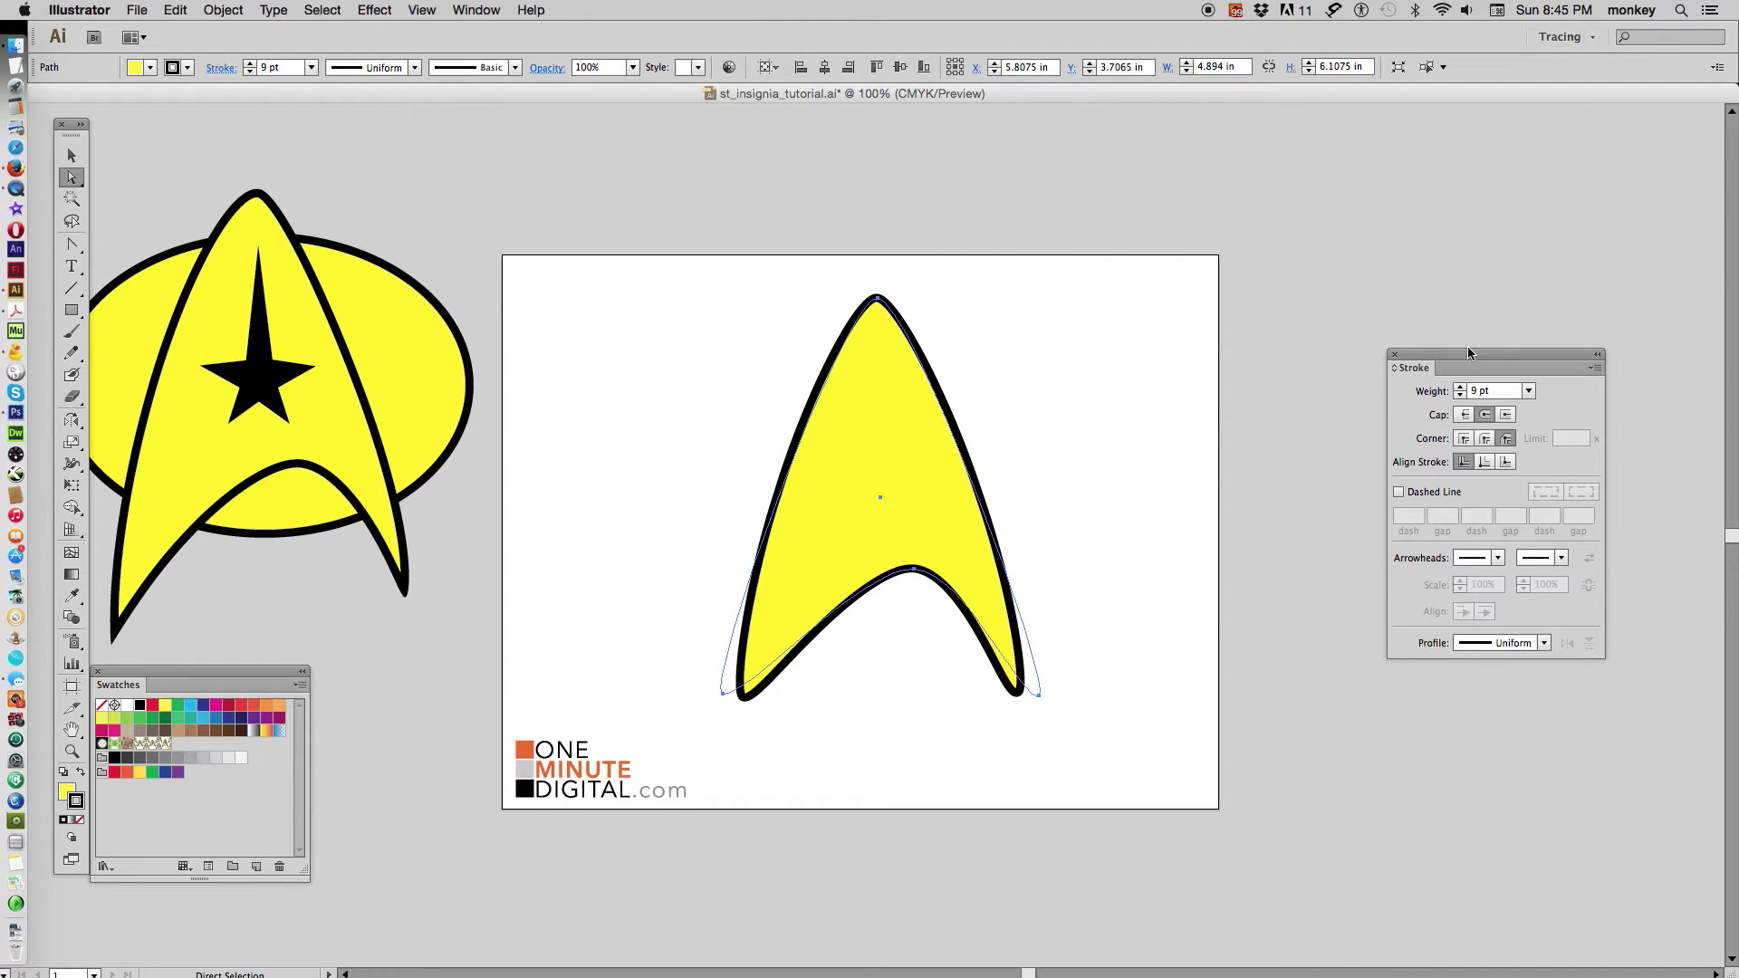
left_click(477, 10)
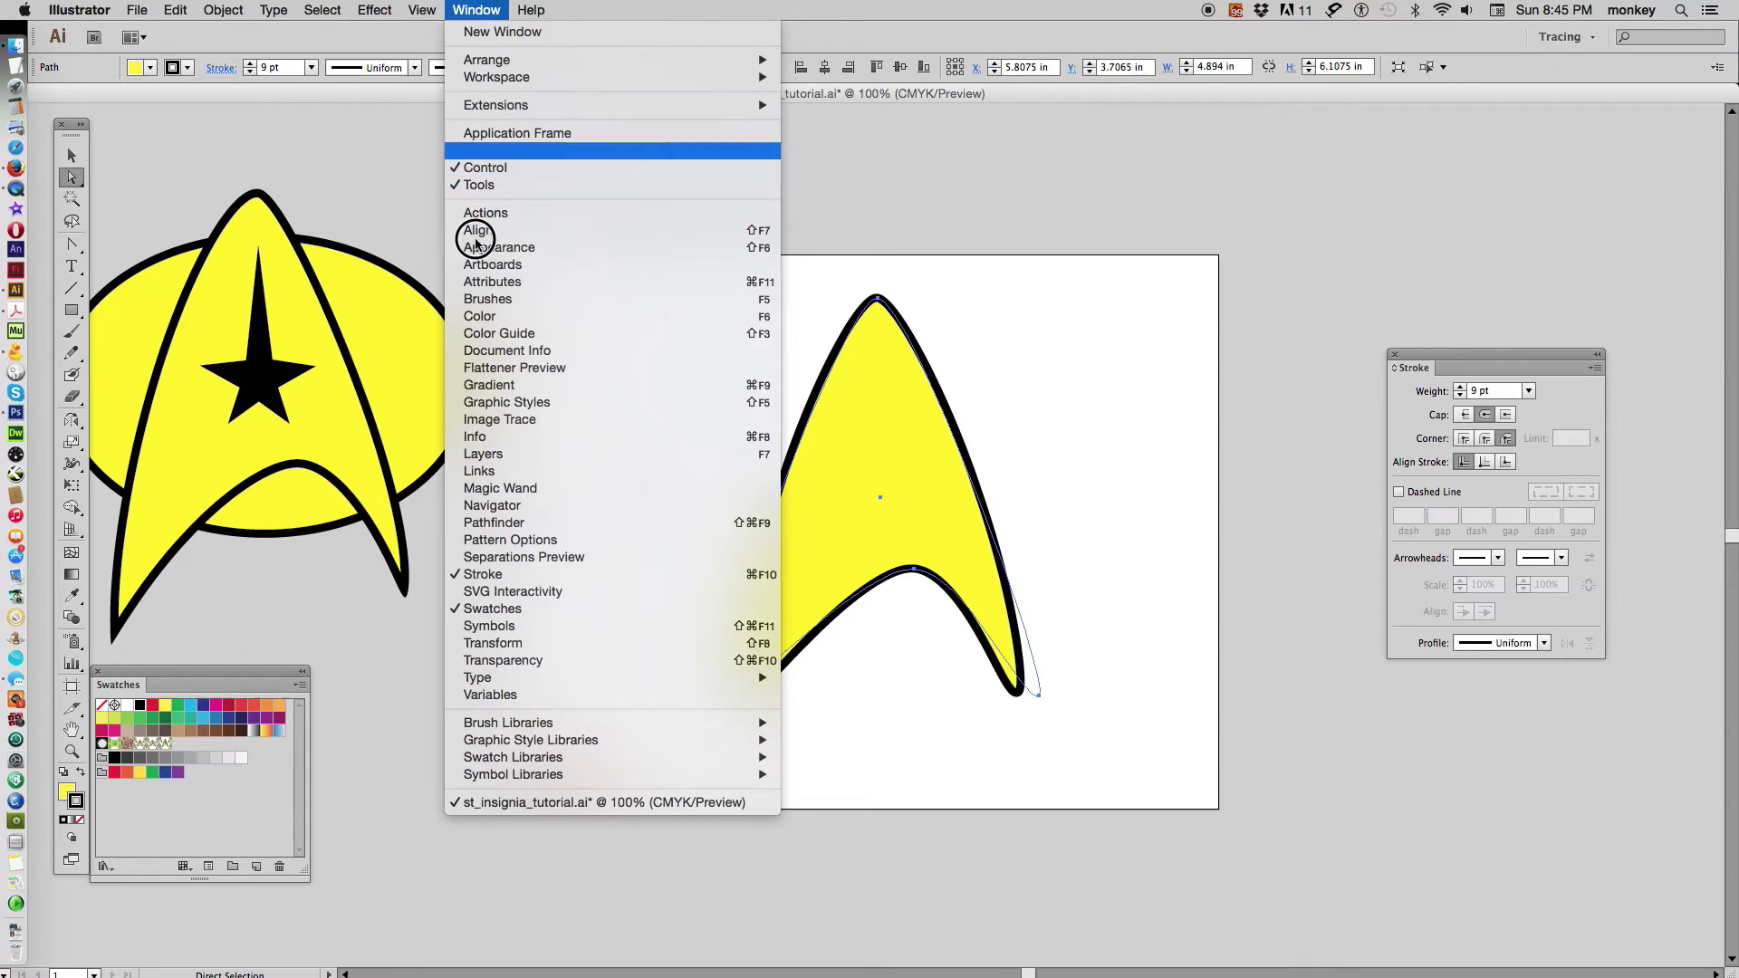
left_click(1508, 414)
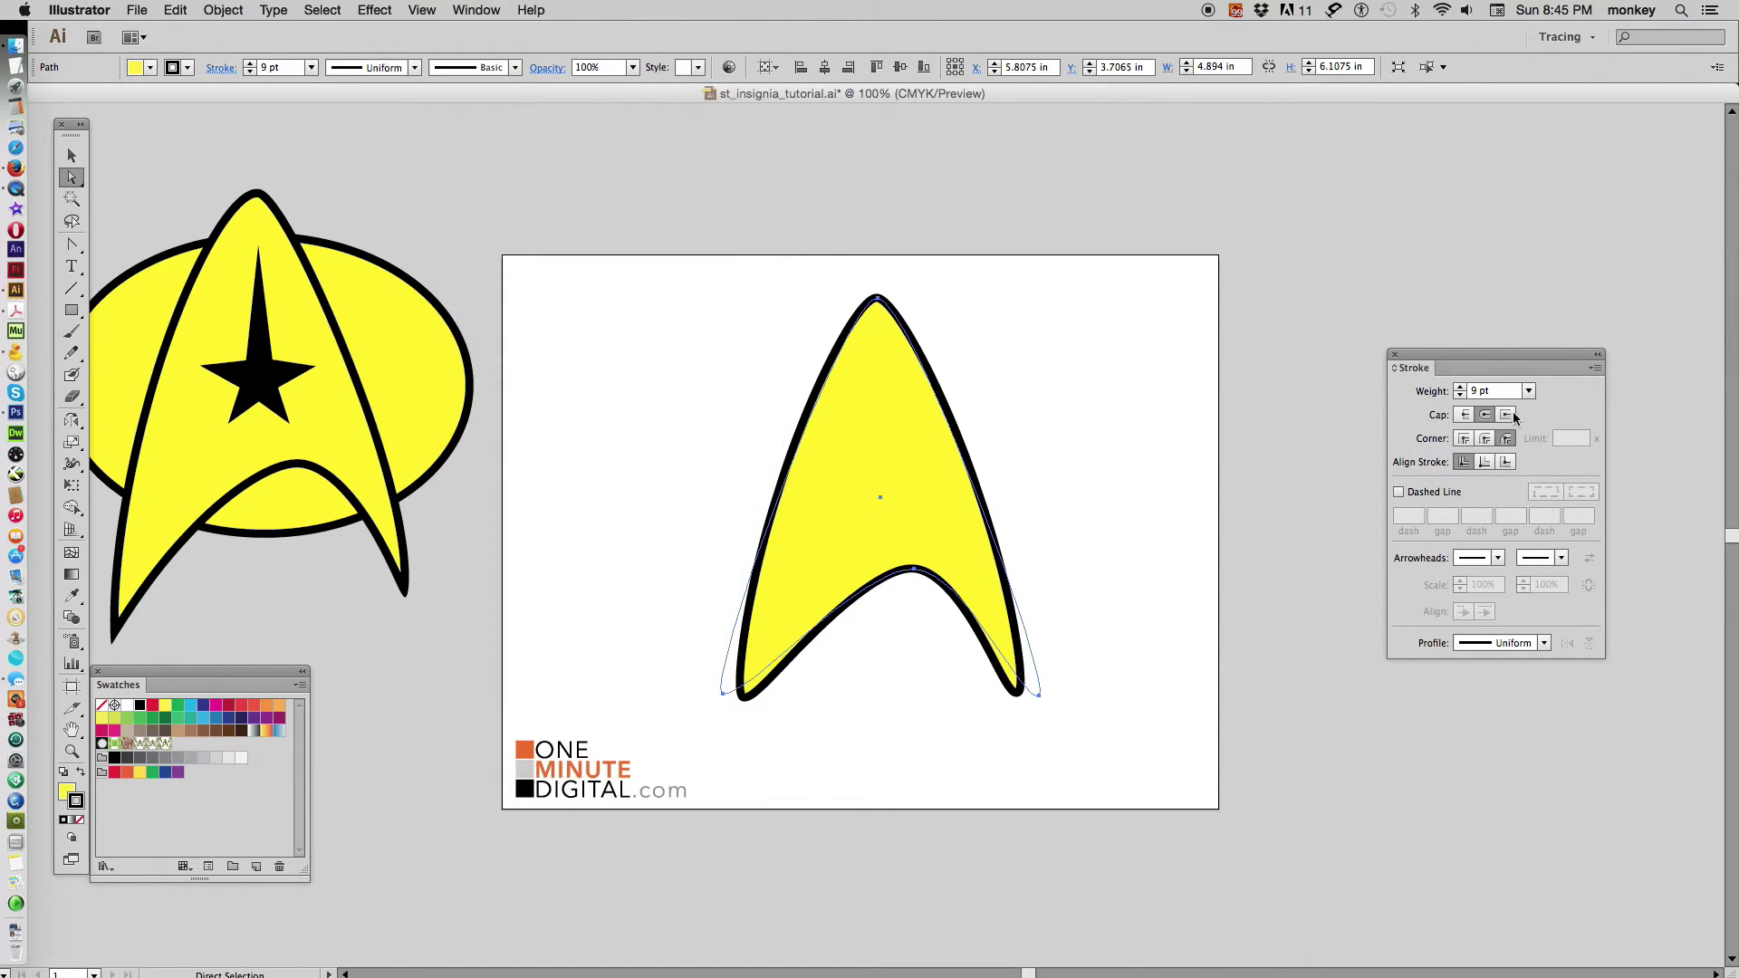
left_click(1593, 370)
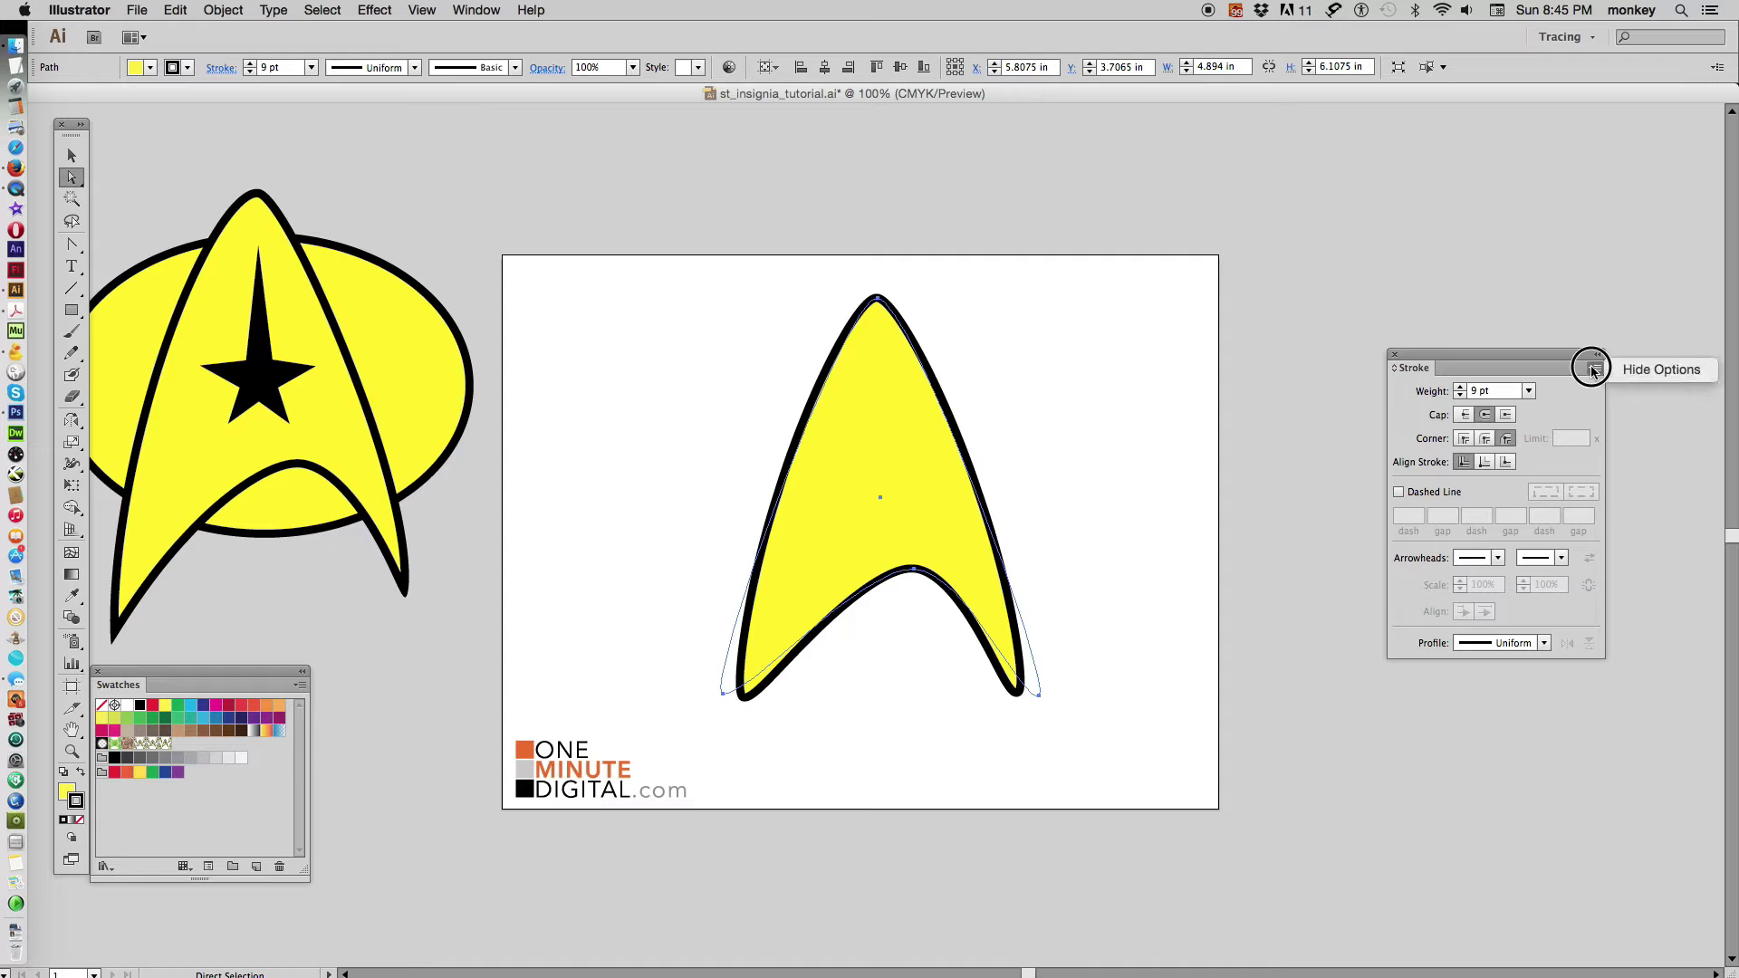
left_click(1644, 372)
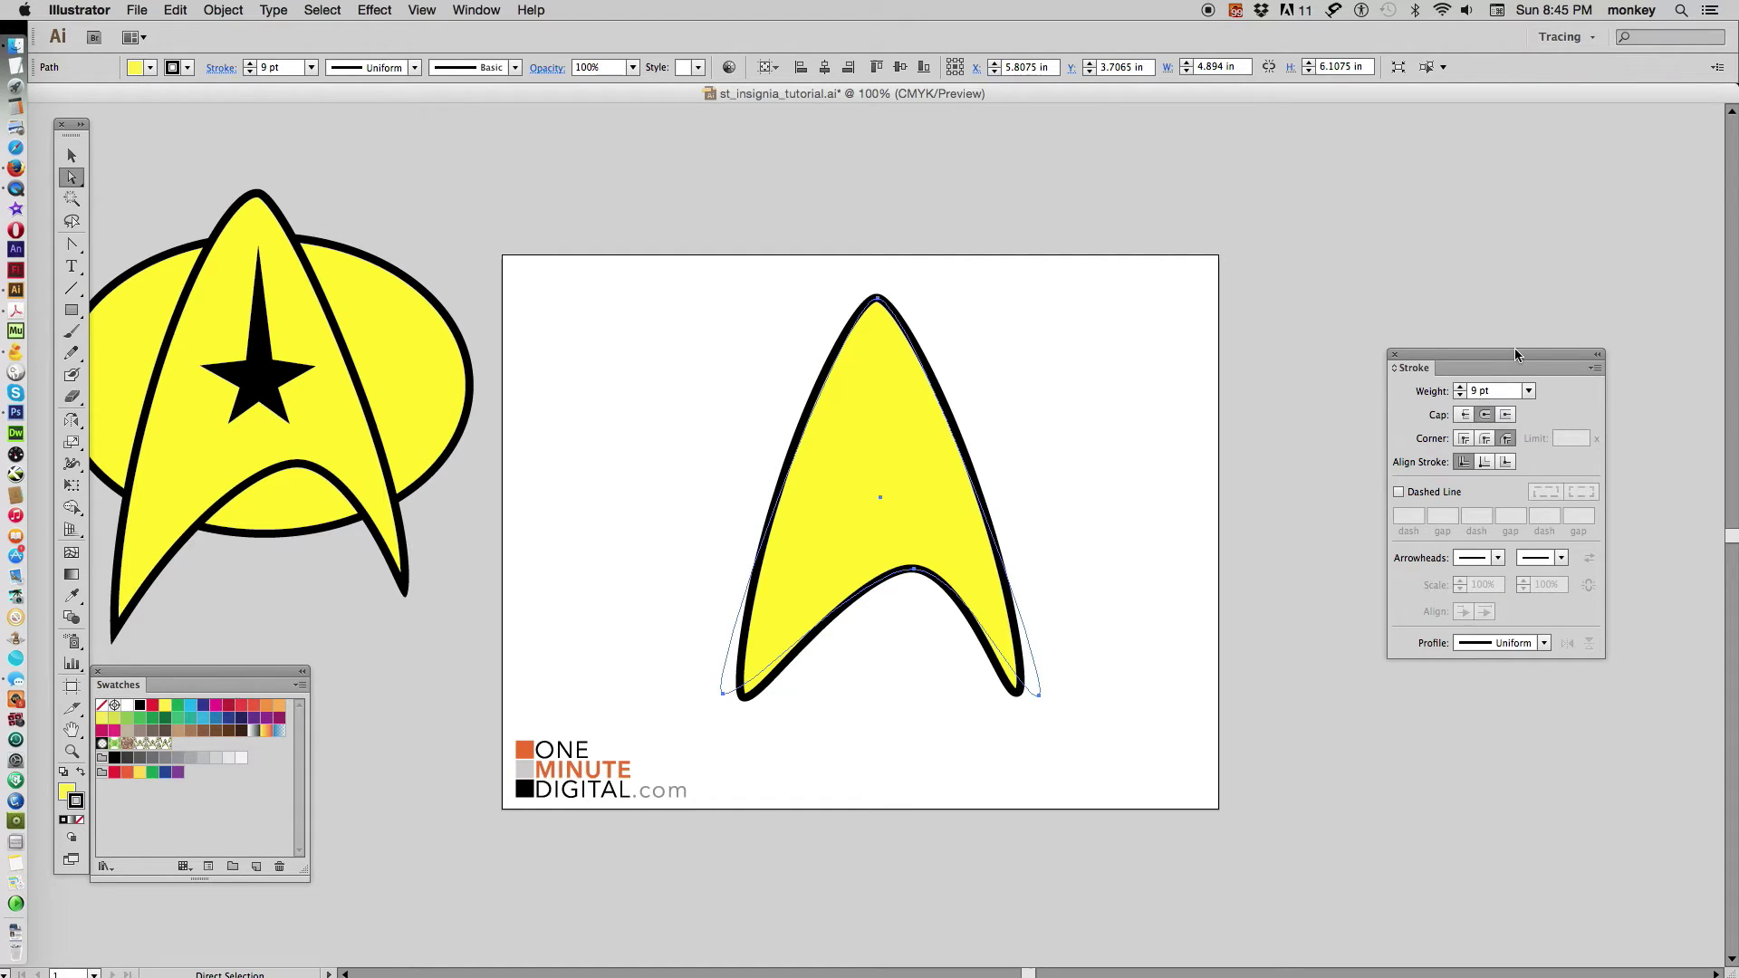
left_click(1486, 463)
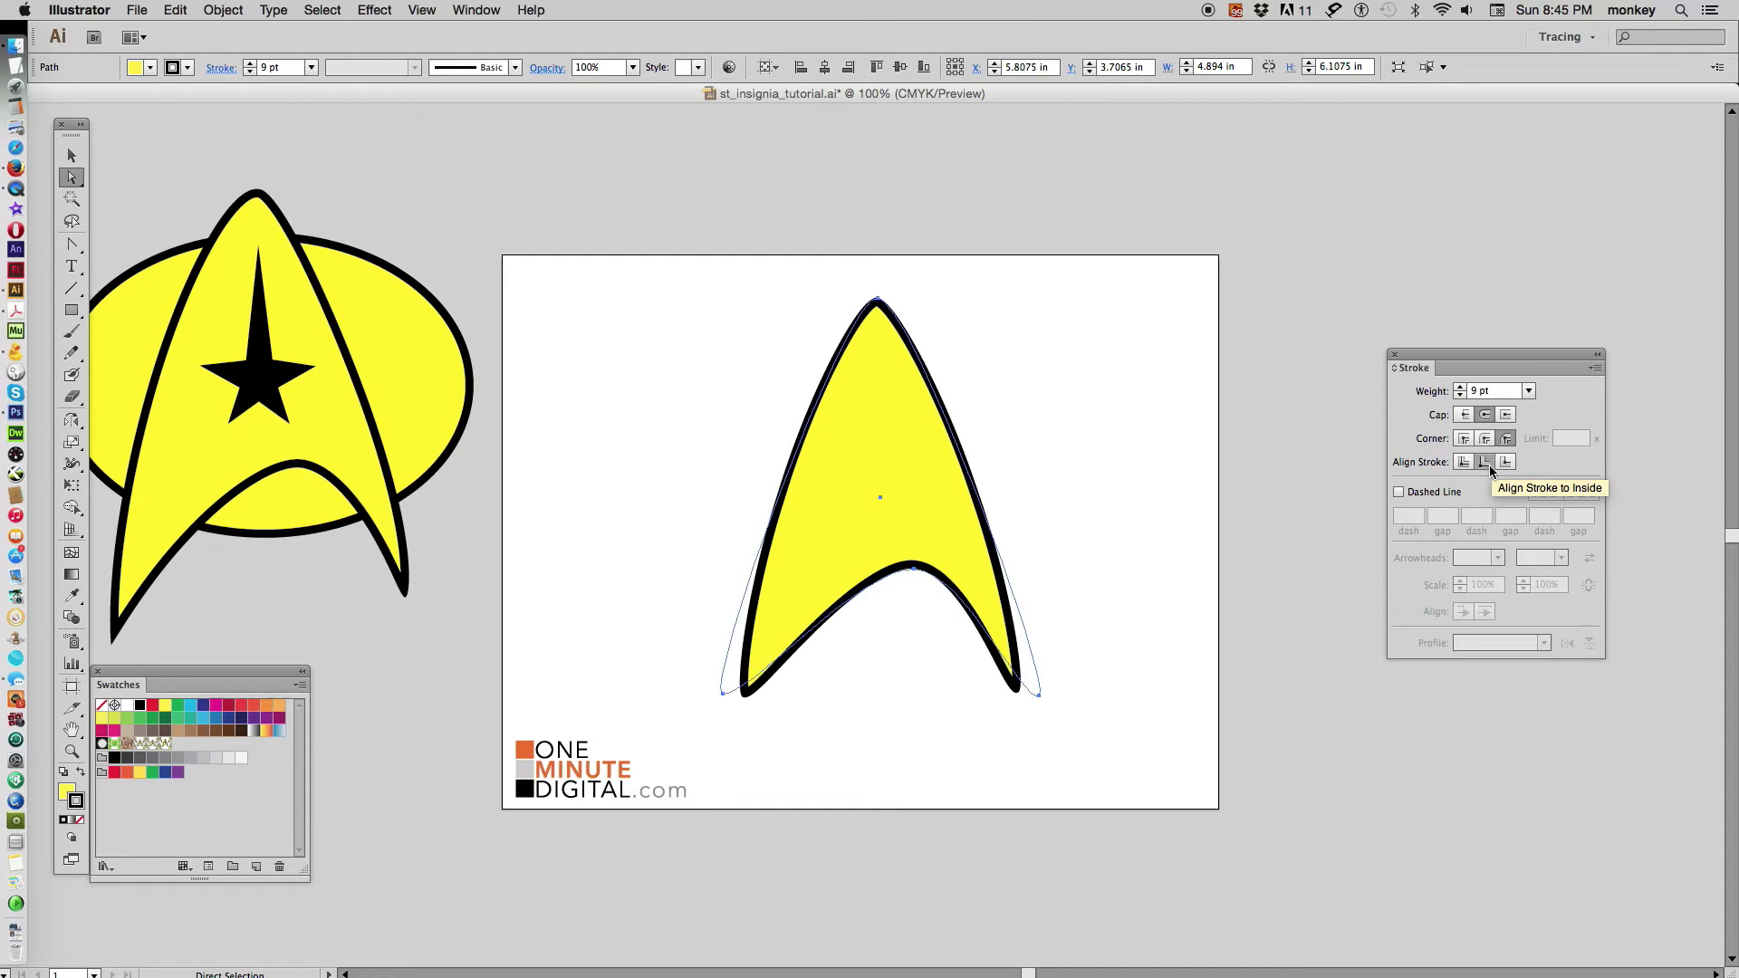
left_click(1507, 463)
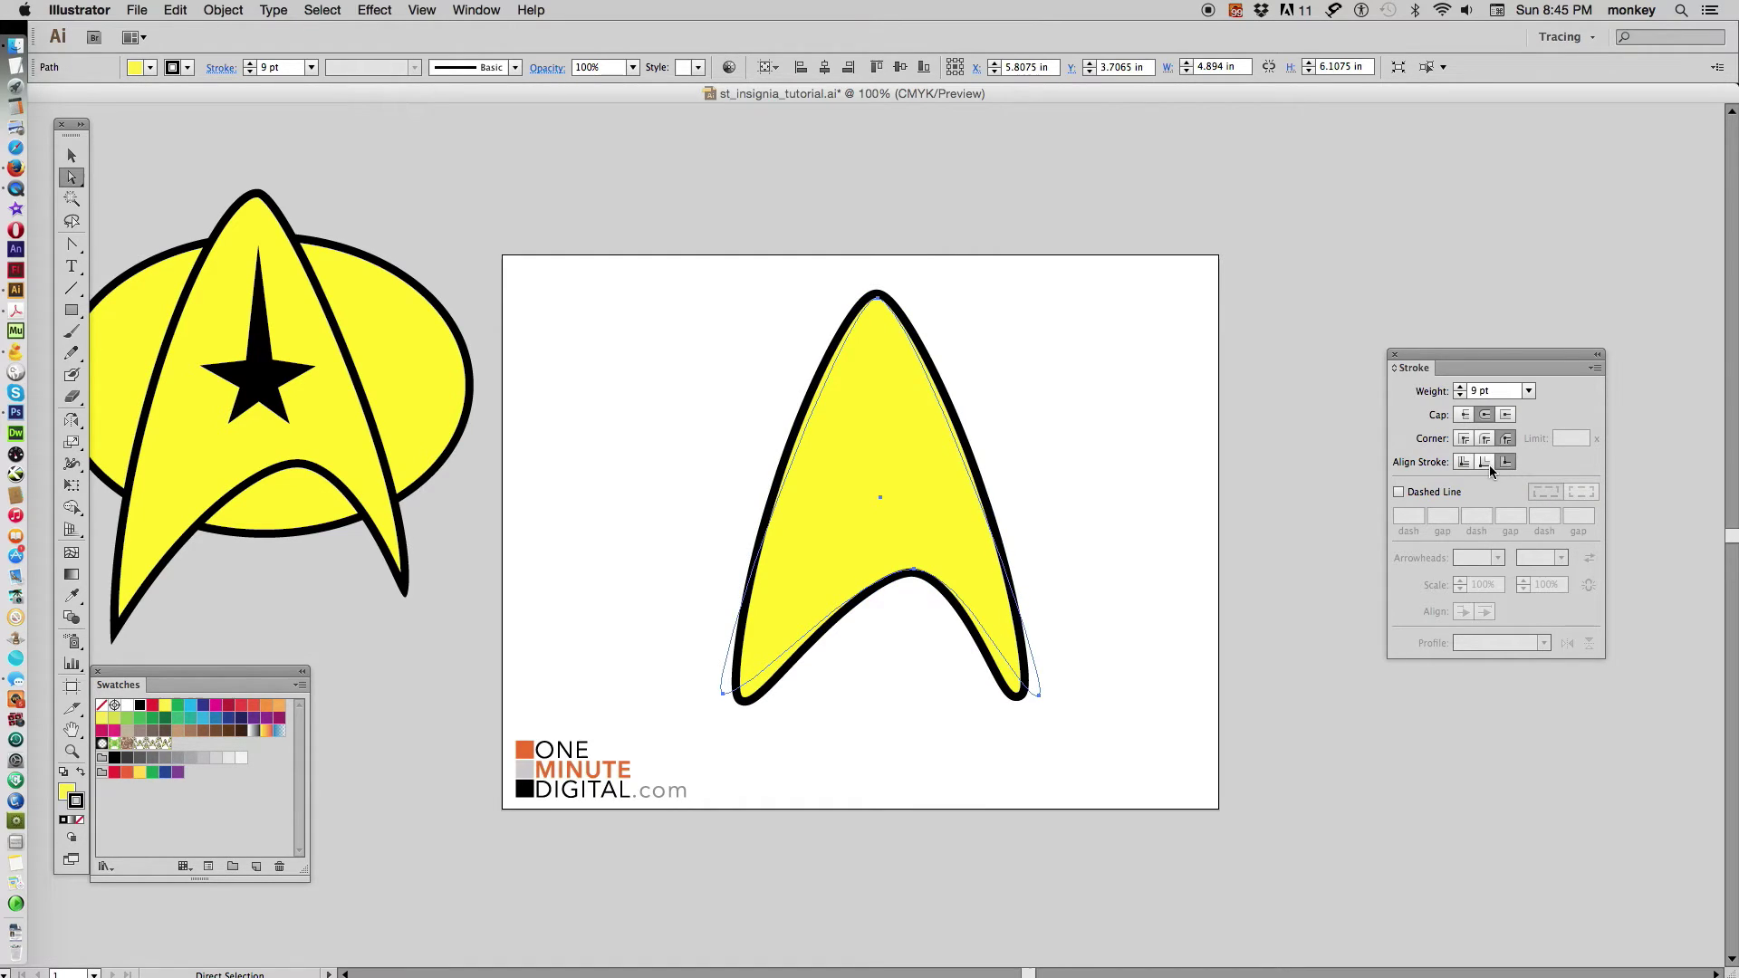
left_click(1485, 462)
left_click(1463, 462)
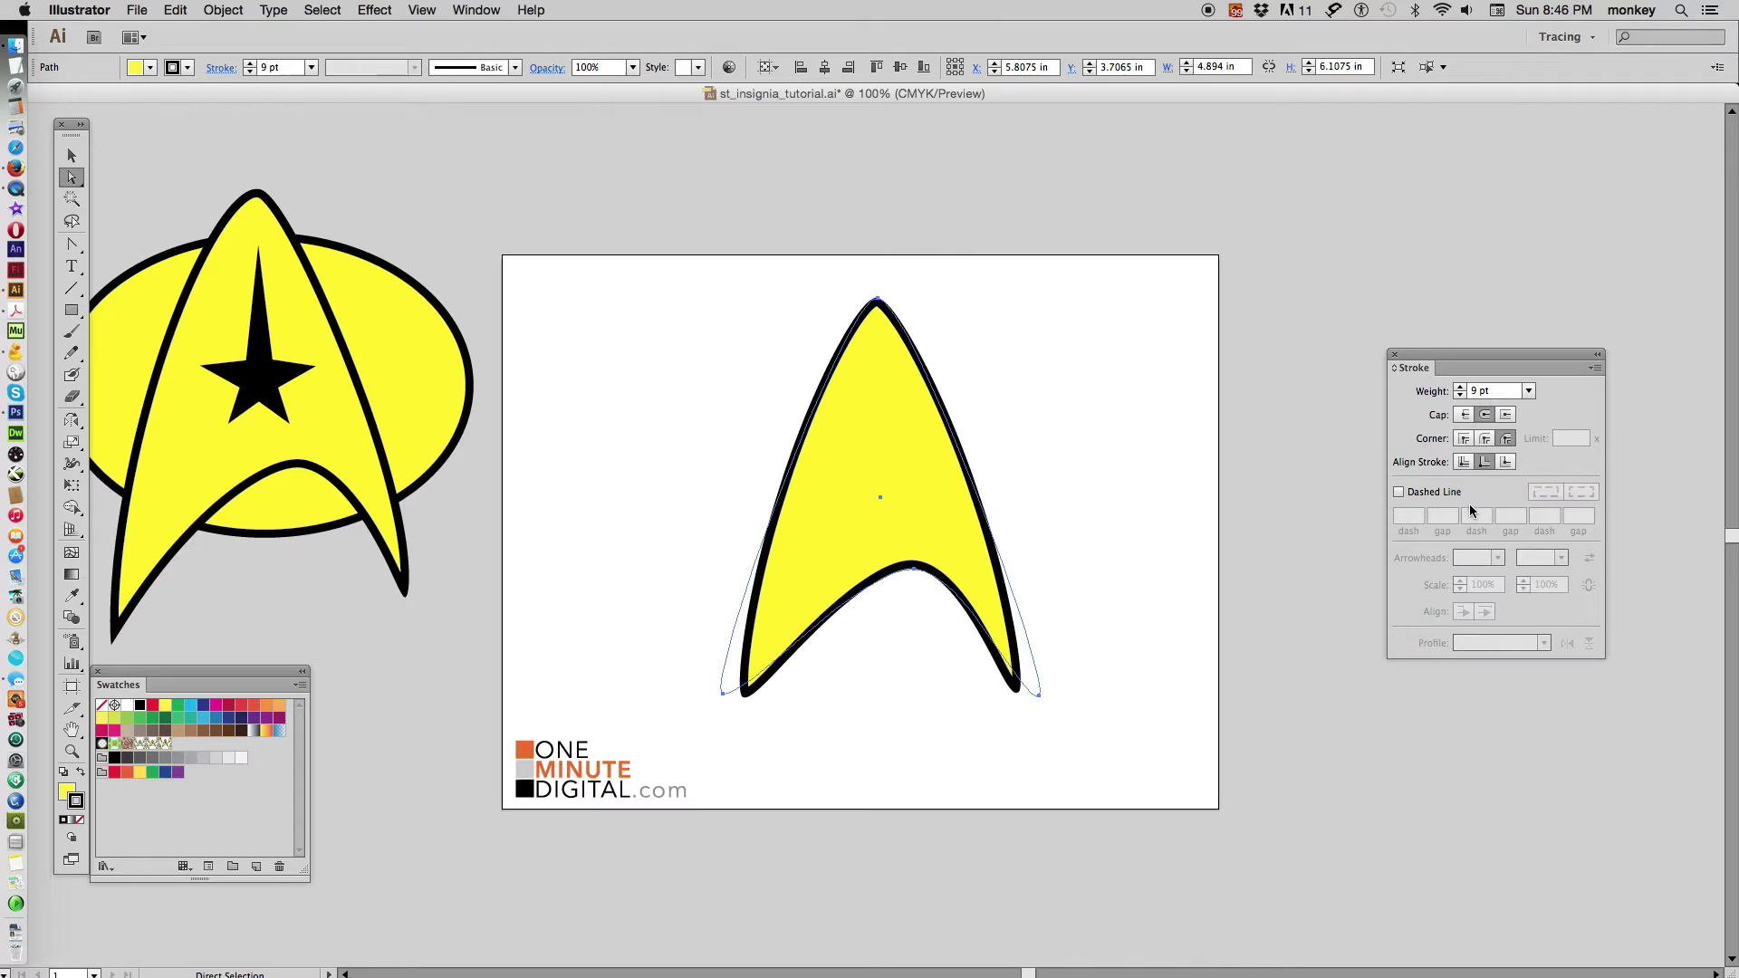
left_click(1113, 393)
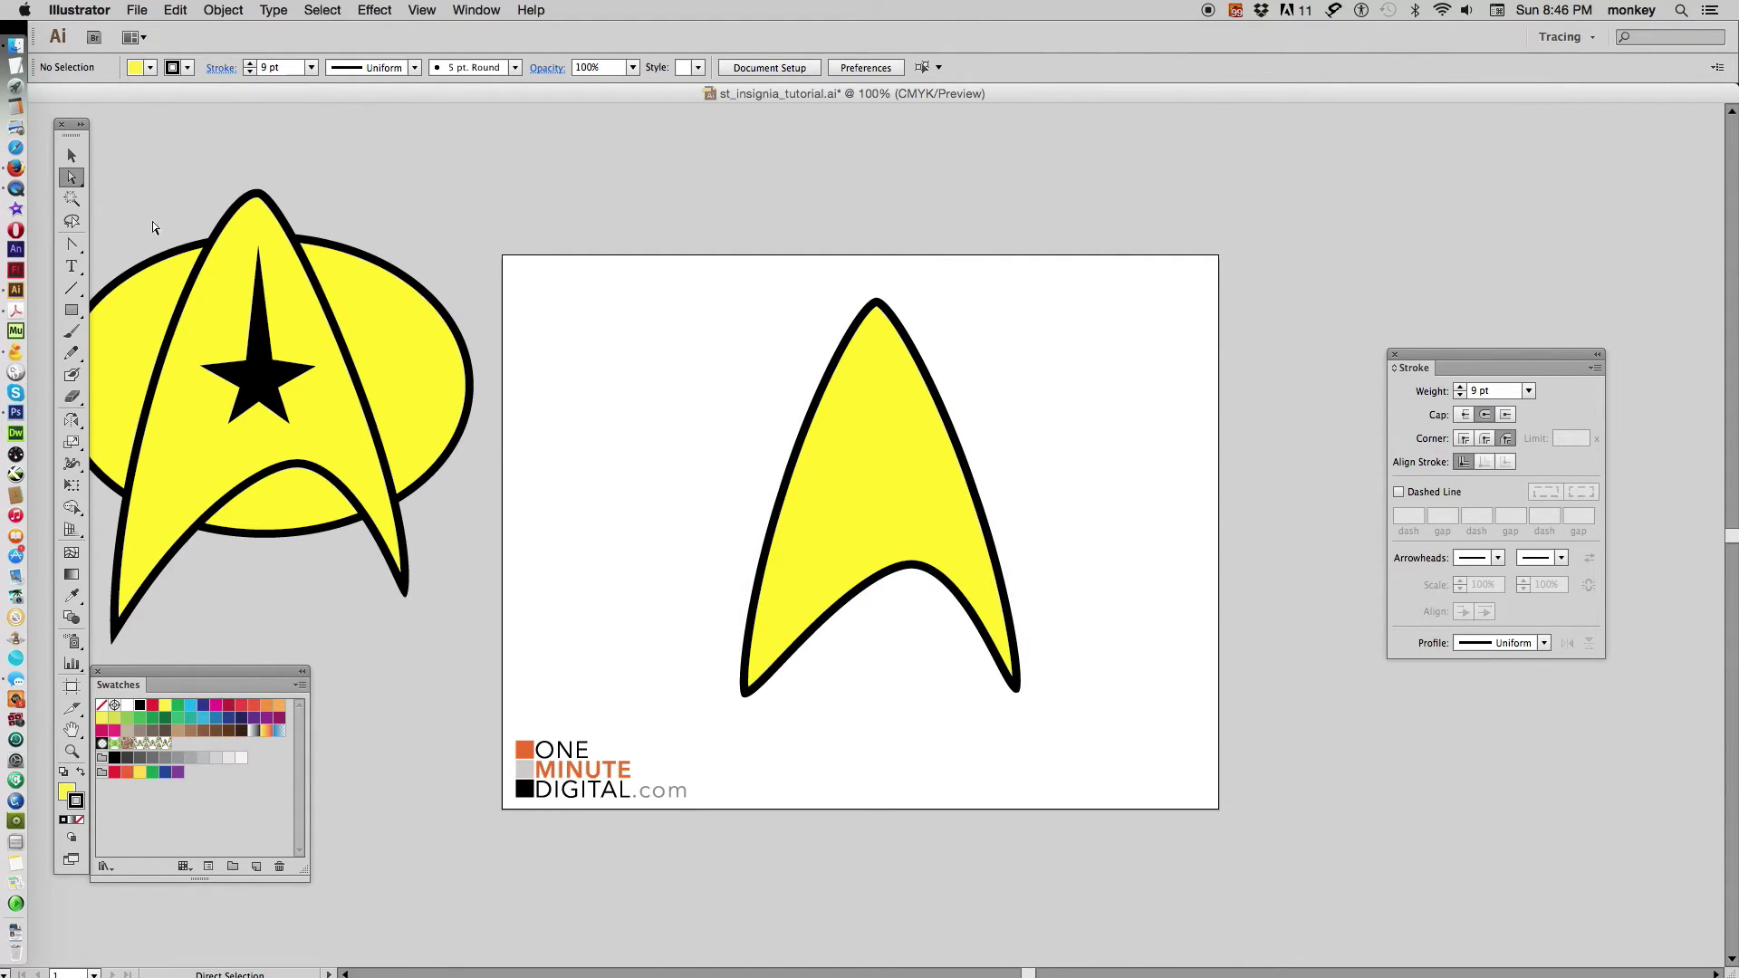
Adjust the bottom-left and bottom-right tip anchors so both tips taper into slimmer points.
left_click(743, 699)
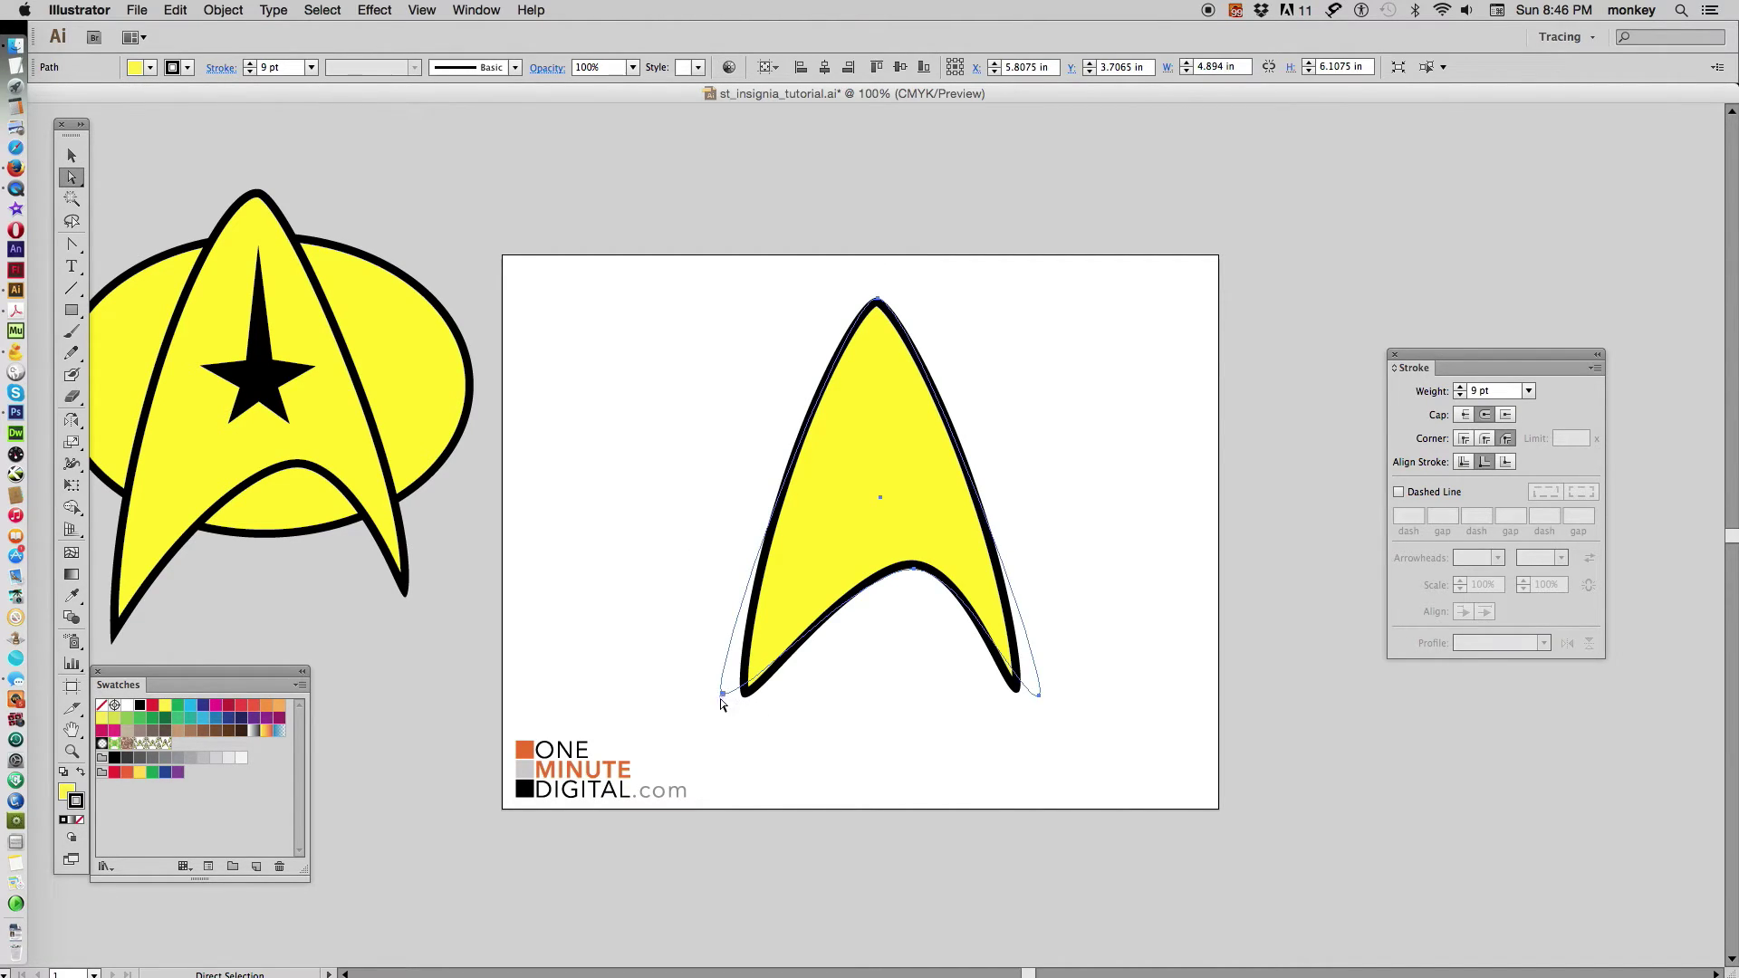
left_click(723, 711)
mouse_move(724, 699)
left_mouse_down()
mouse_move(693, 703)
mouse_move(752, 716)
mouse_move(716, 692)
mouse_move(734, 703)
left_mouse_up()
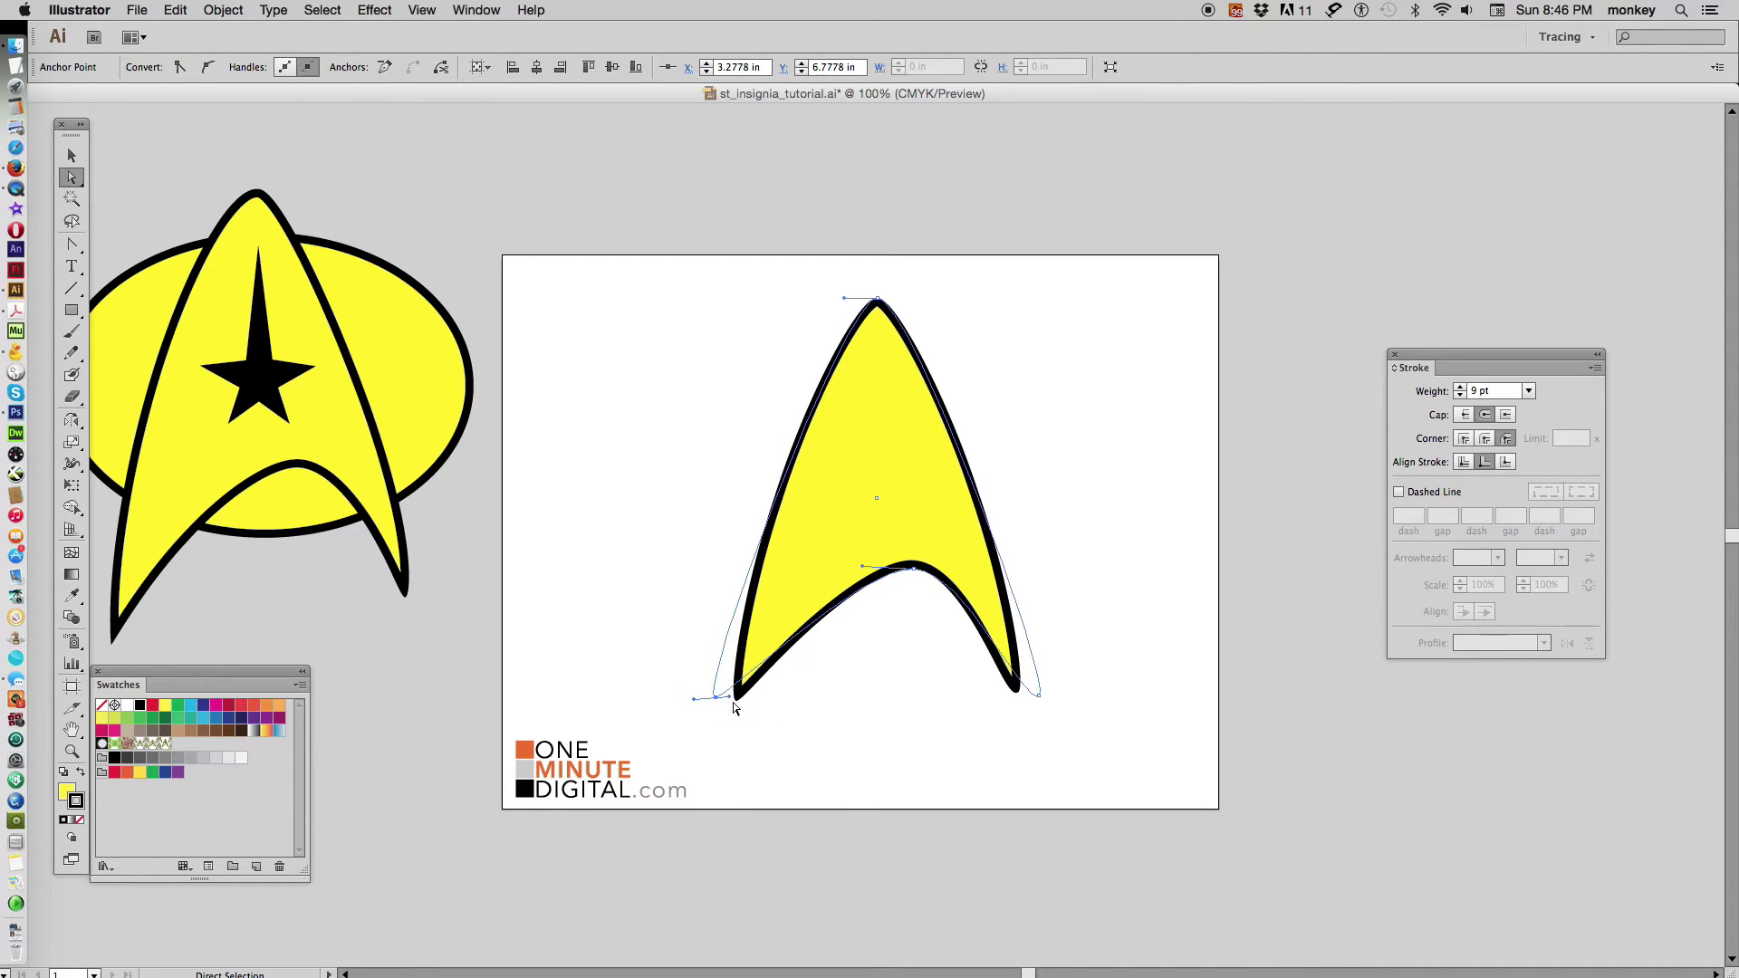
left_click(1040, 697)
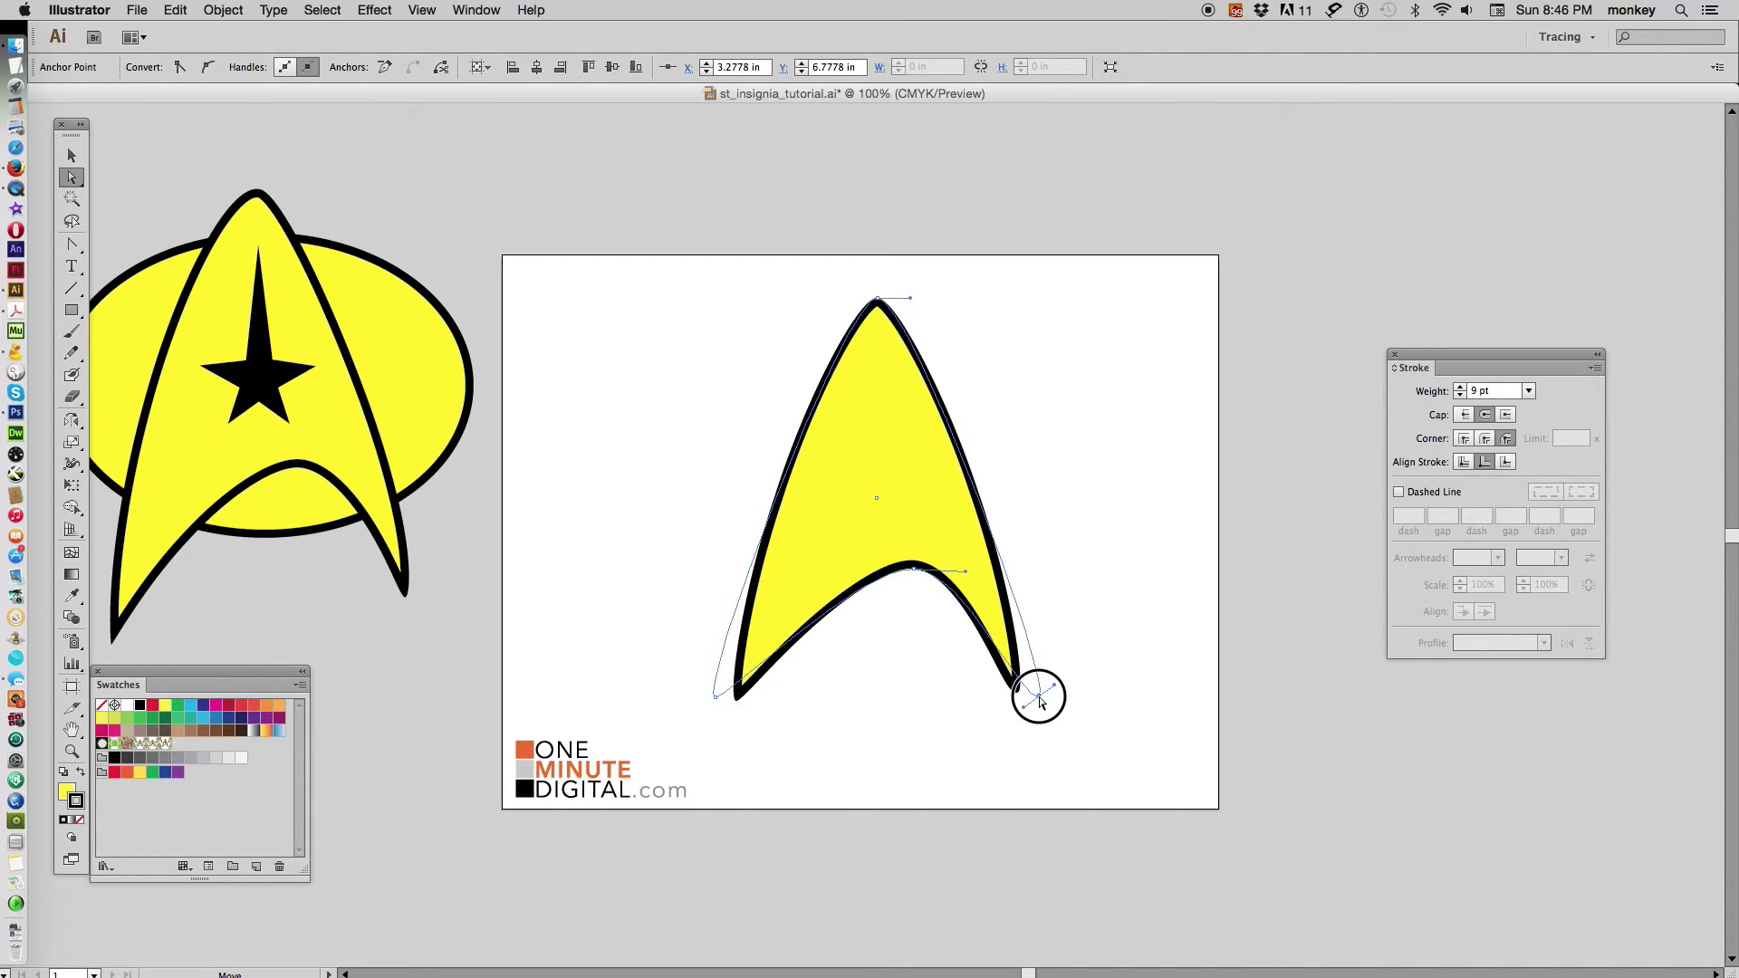
left_click_drag(1024, 703, 1034, 705)
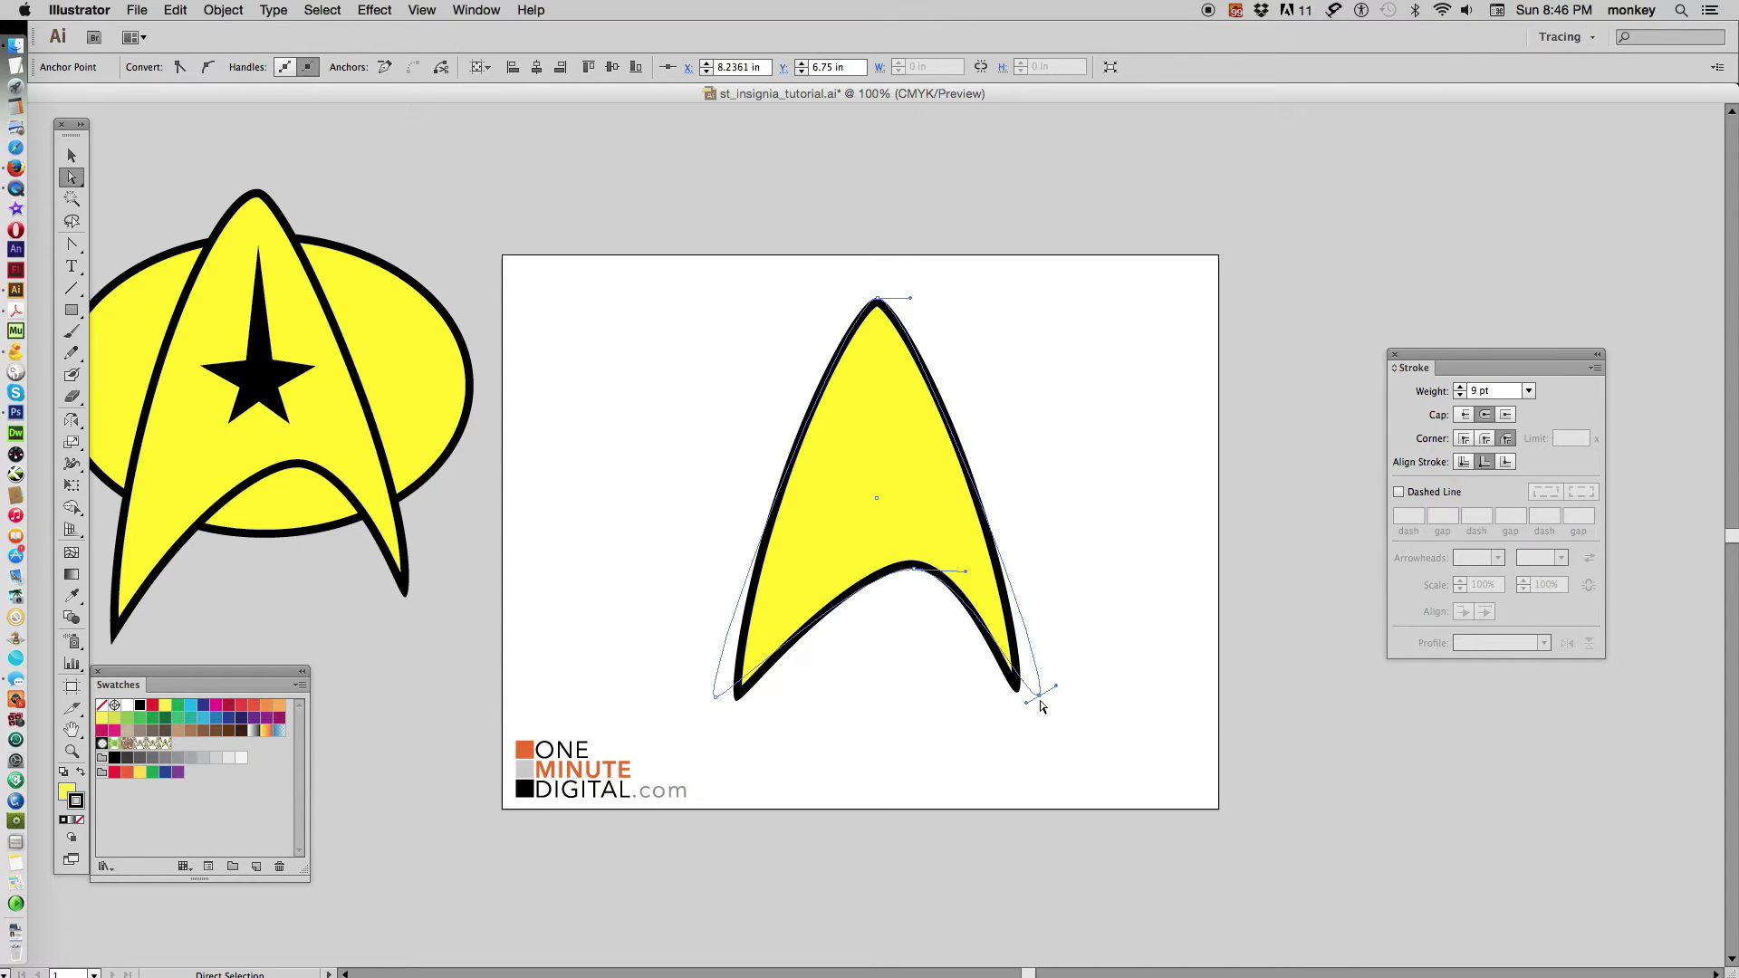
left_click(1111, 688)
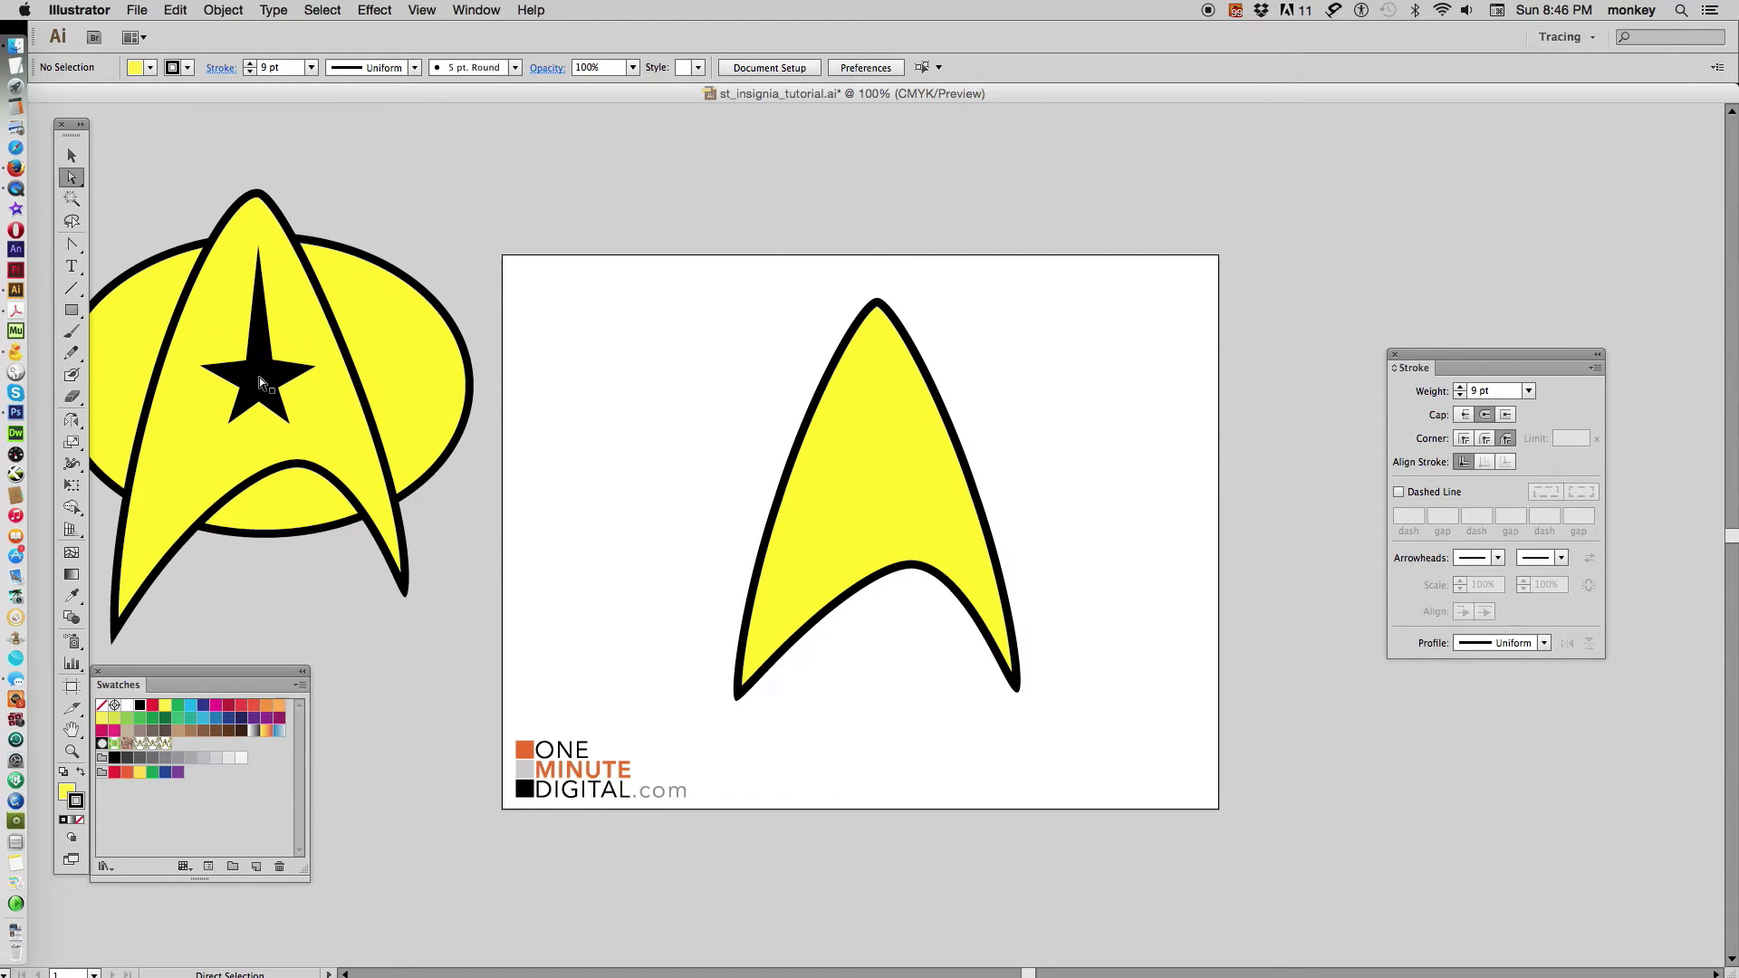
Draw a small star at the artboard's top-left with the Star tool.
left_click(72, 311)
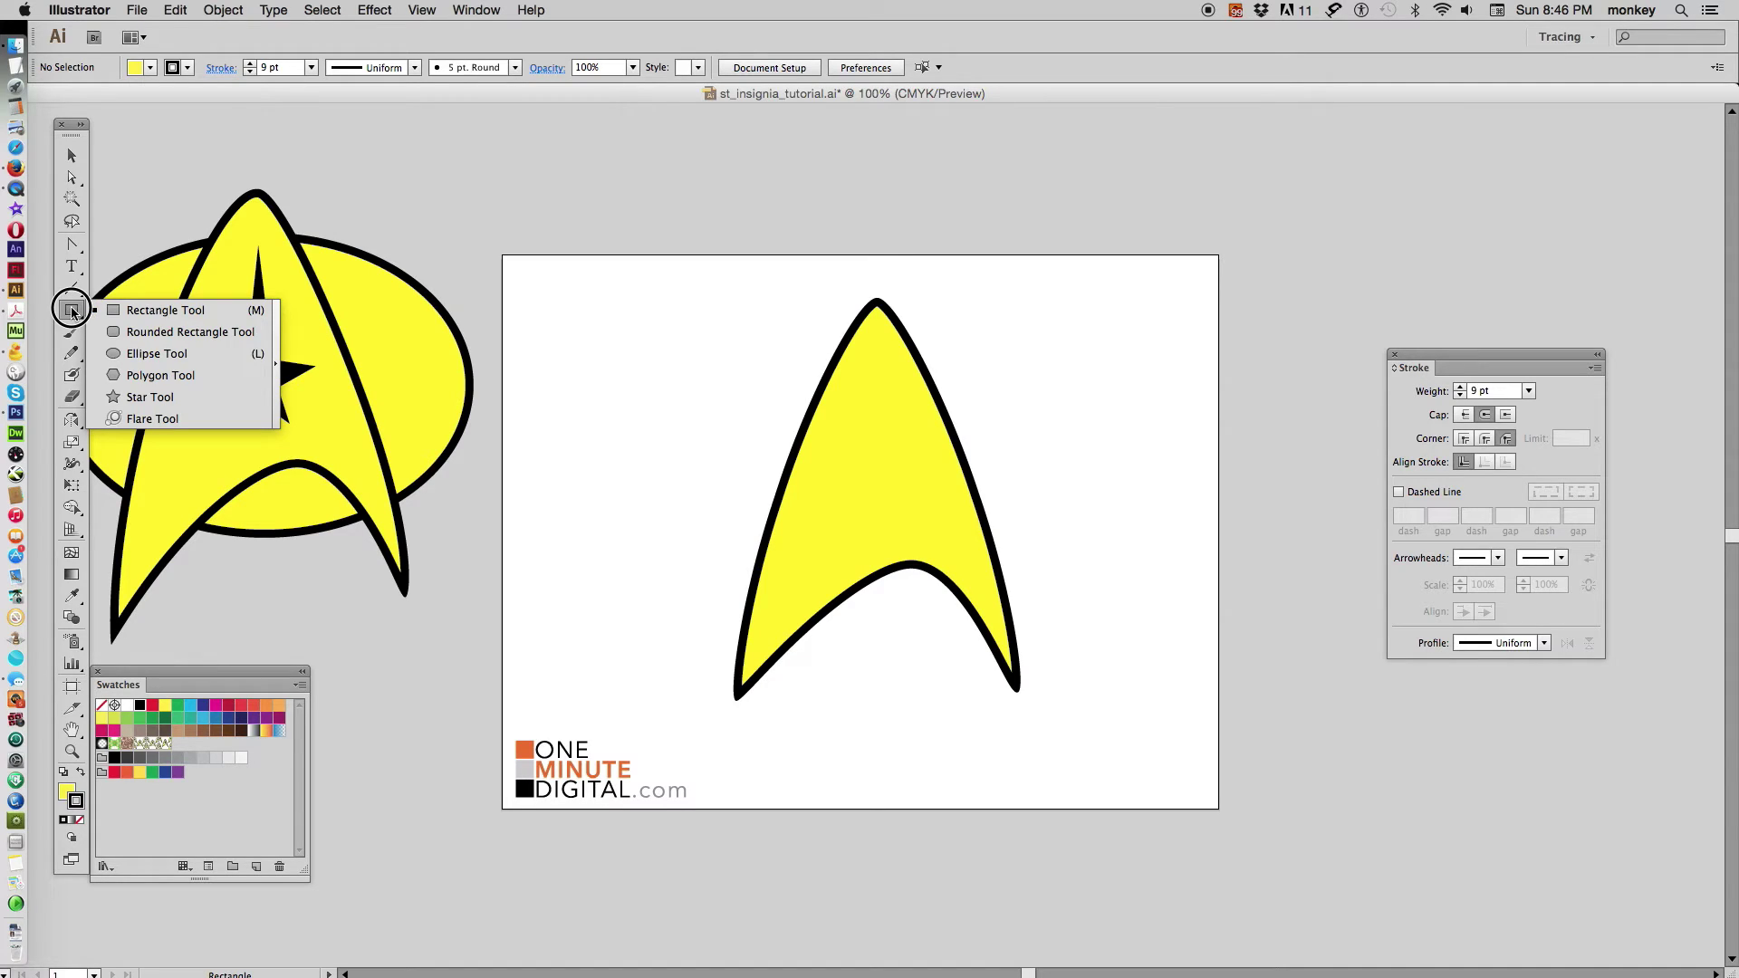
left_click(145, 396)
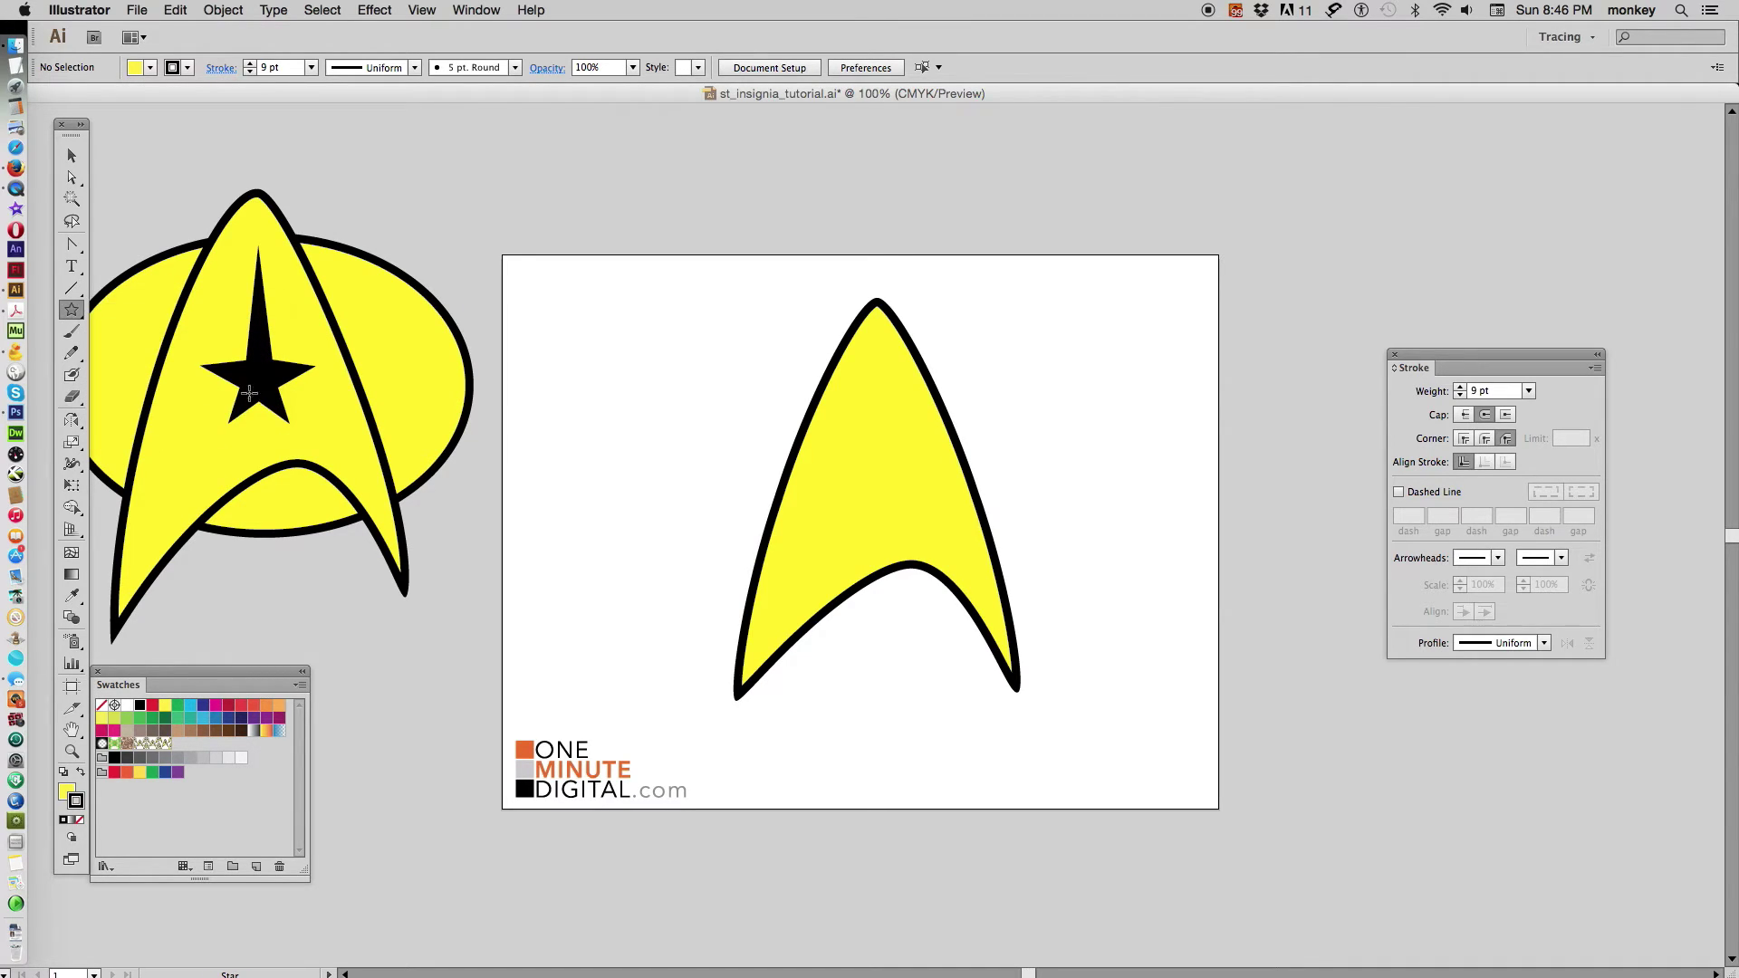
mouse_move(586, 353)
left_mouse_down()
mouse_move(667, 411)
mouse_move(651, 394)
left_mouse_up()
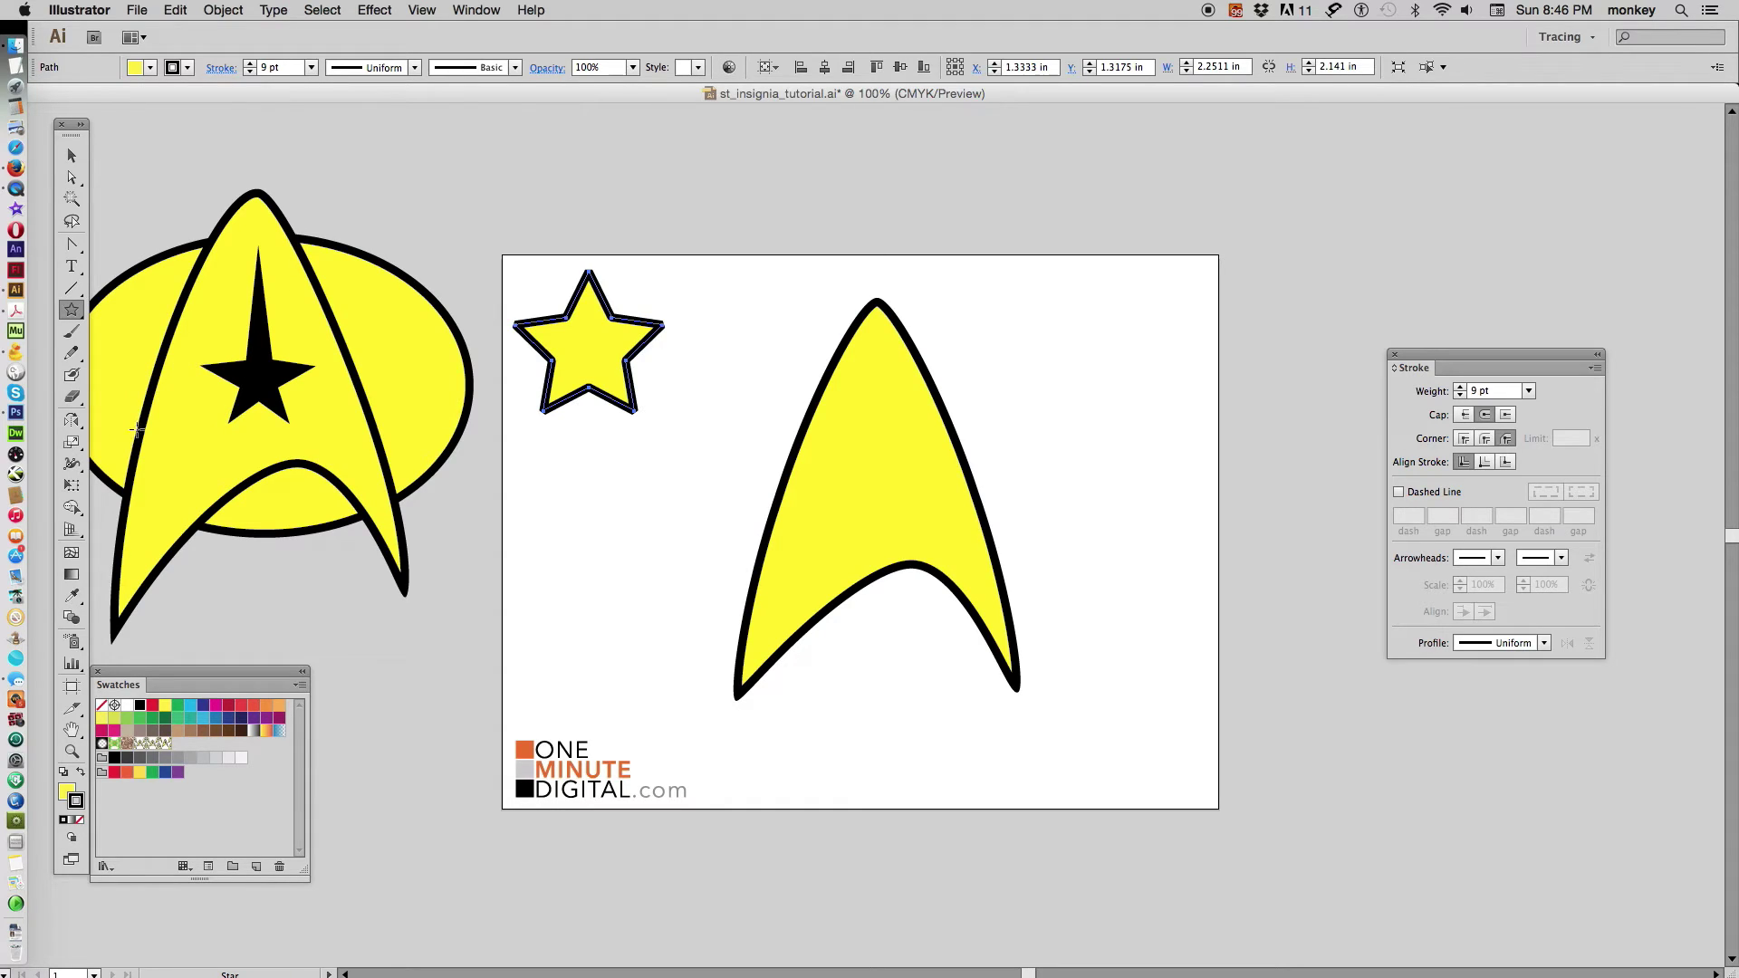
Make the star black with no outline, then redraw it larger at about 3.30 by 3.14 in.
left_click(81, 775)
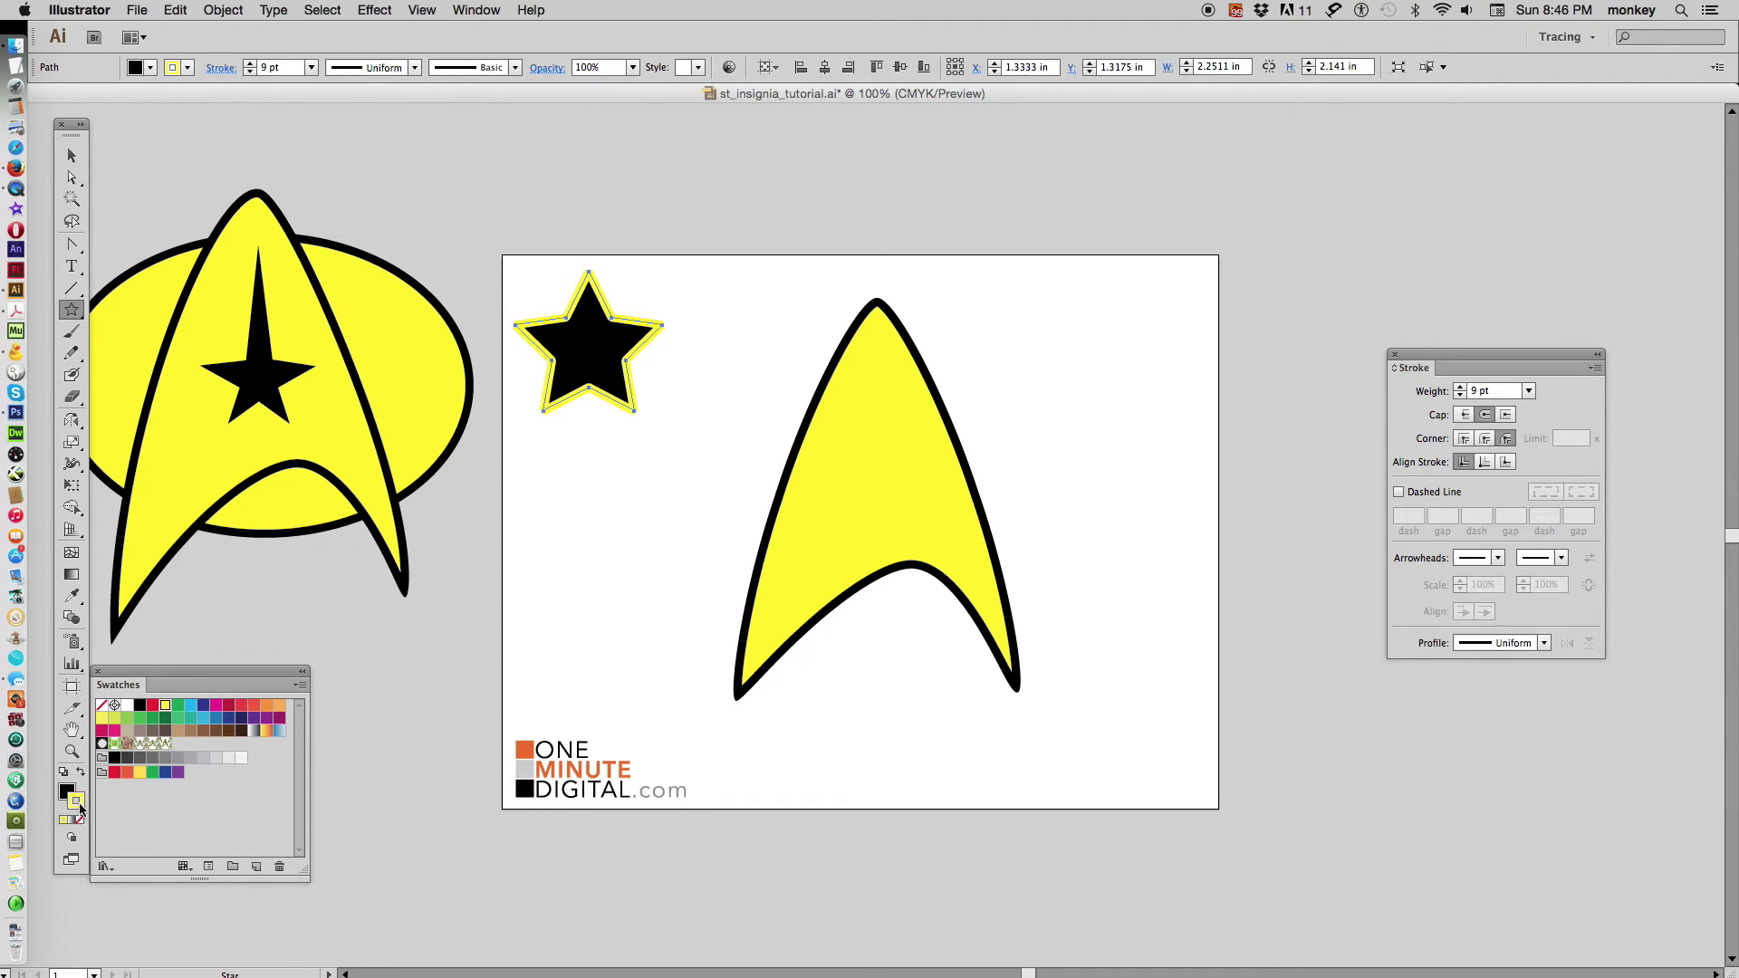
left_click(80, 819)
key("F8")
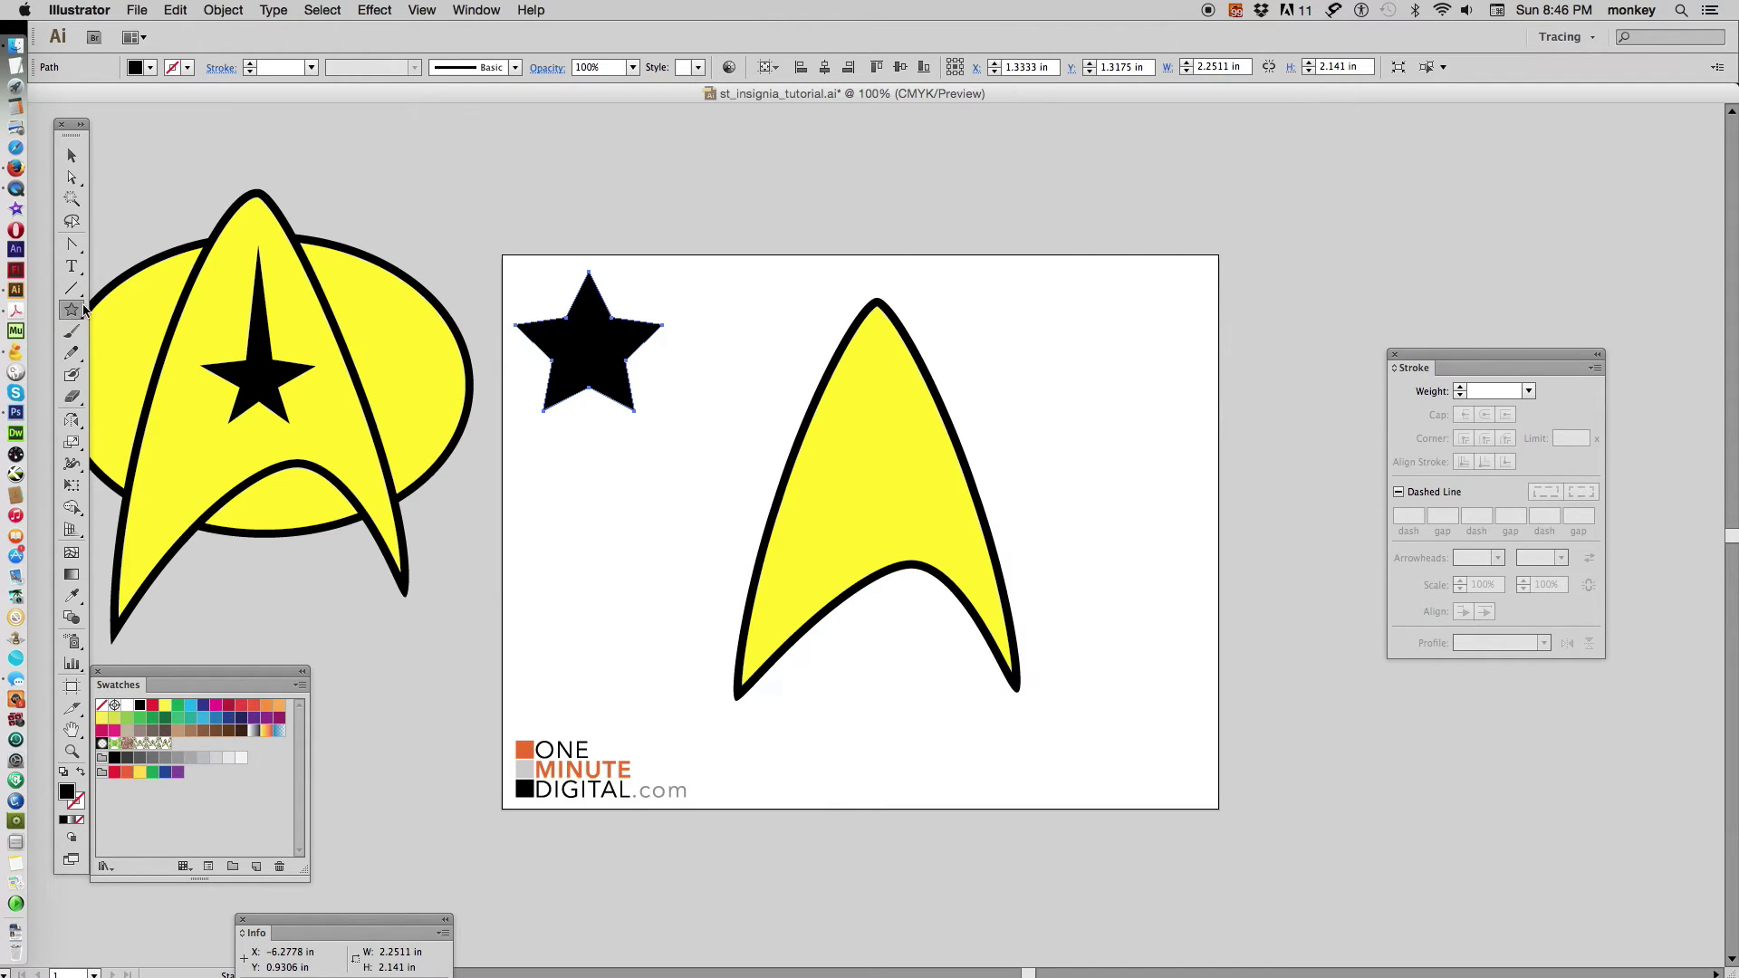
key("Delete")
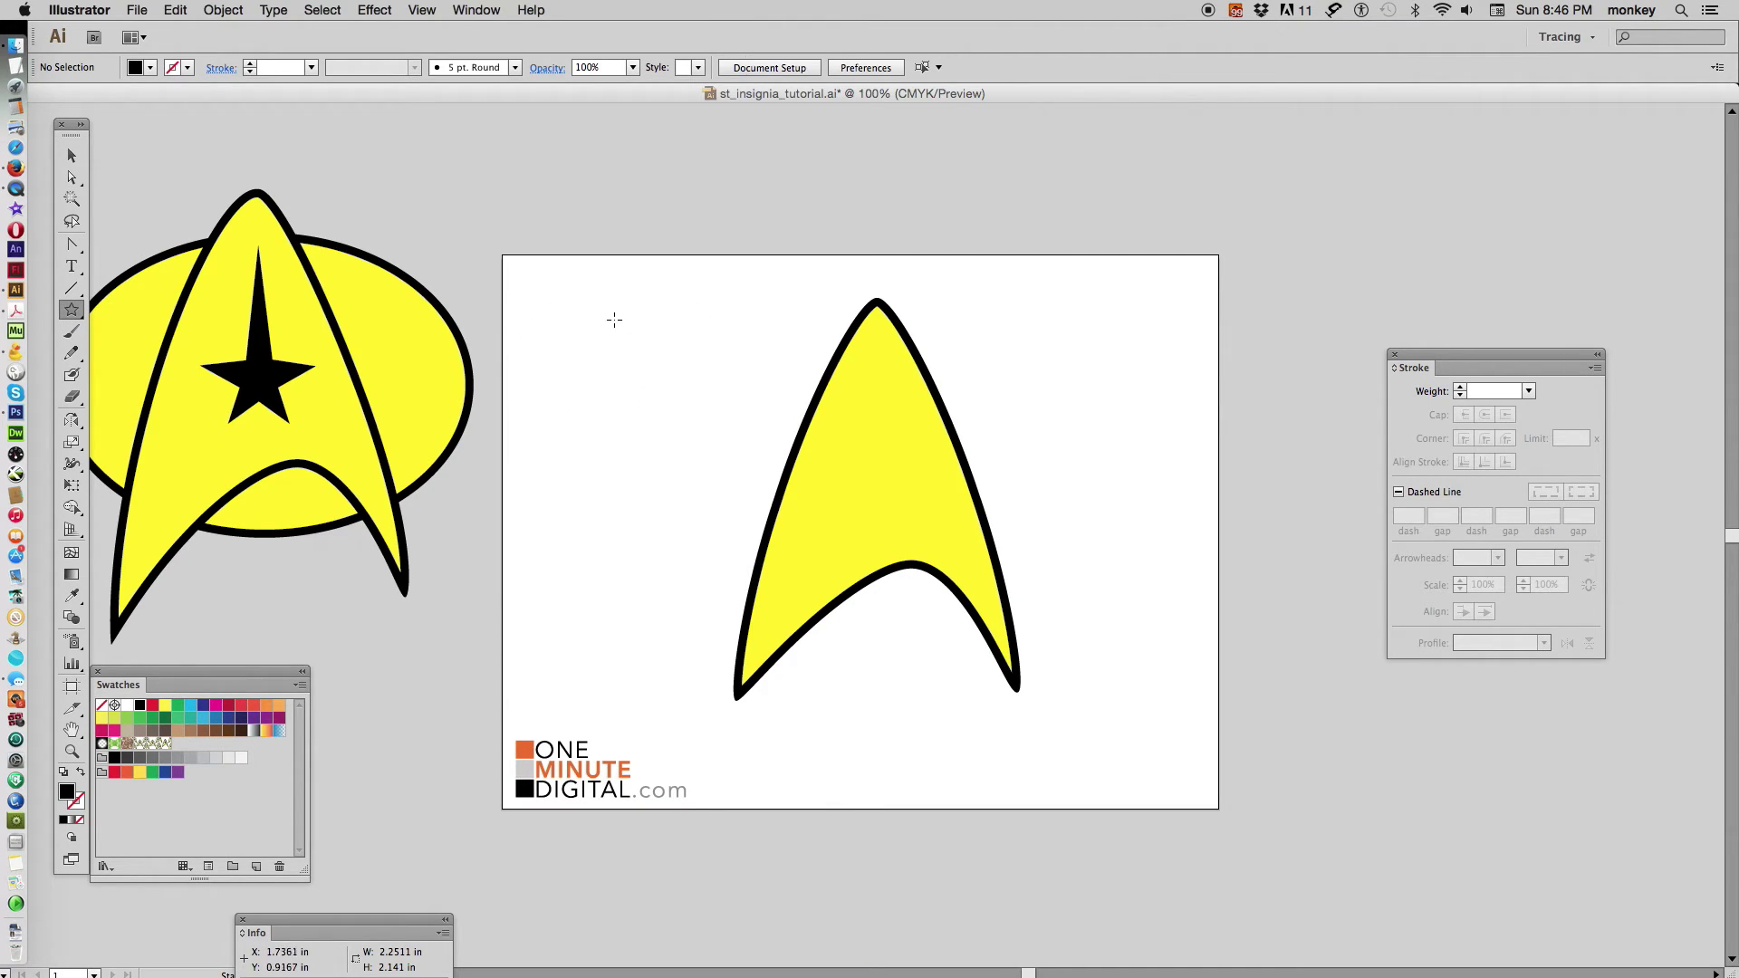
left_click_drag(584, 332, 687, 384)
Shrink the star to about half size and move it onto the yellow arrowhead.
left_click(69, 156)
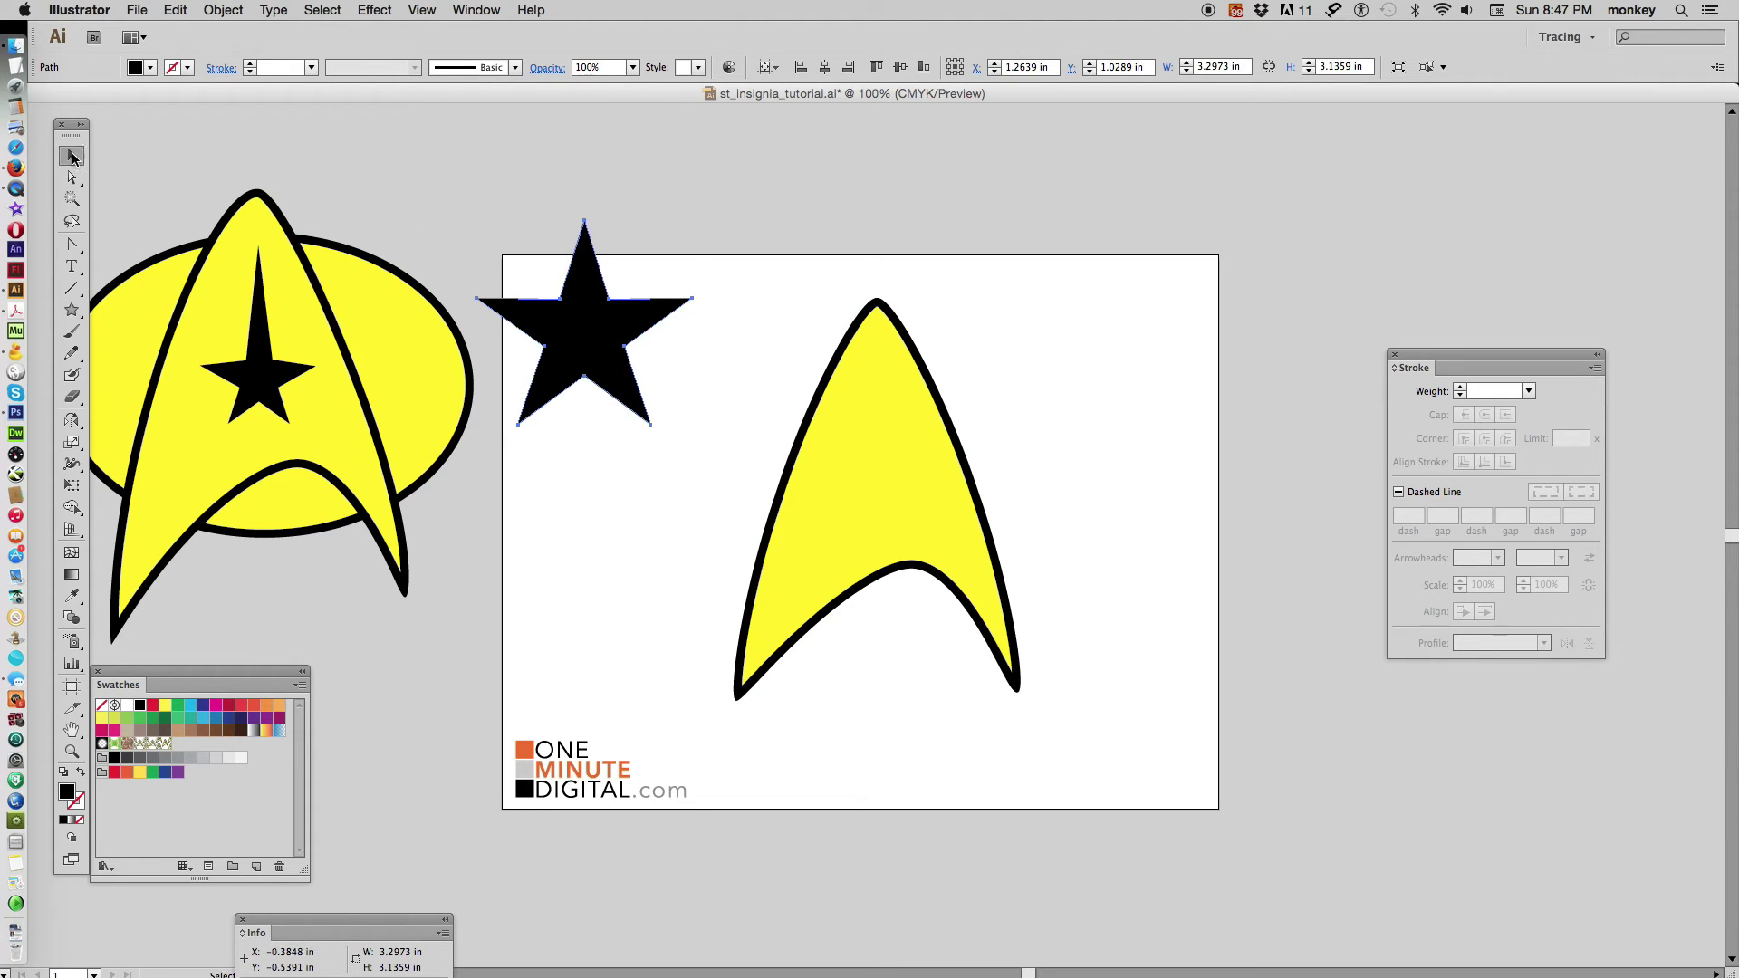
left_click_drag(613, 337, 676, 415)
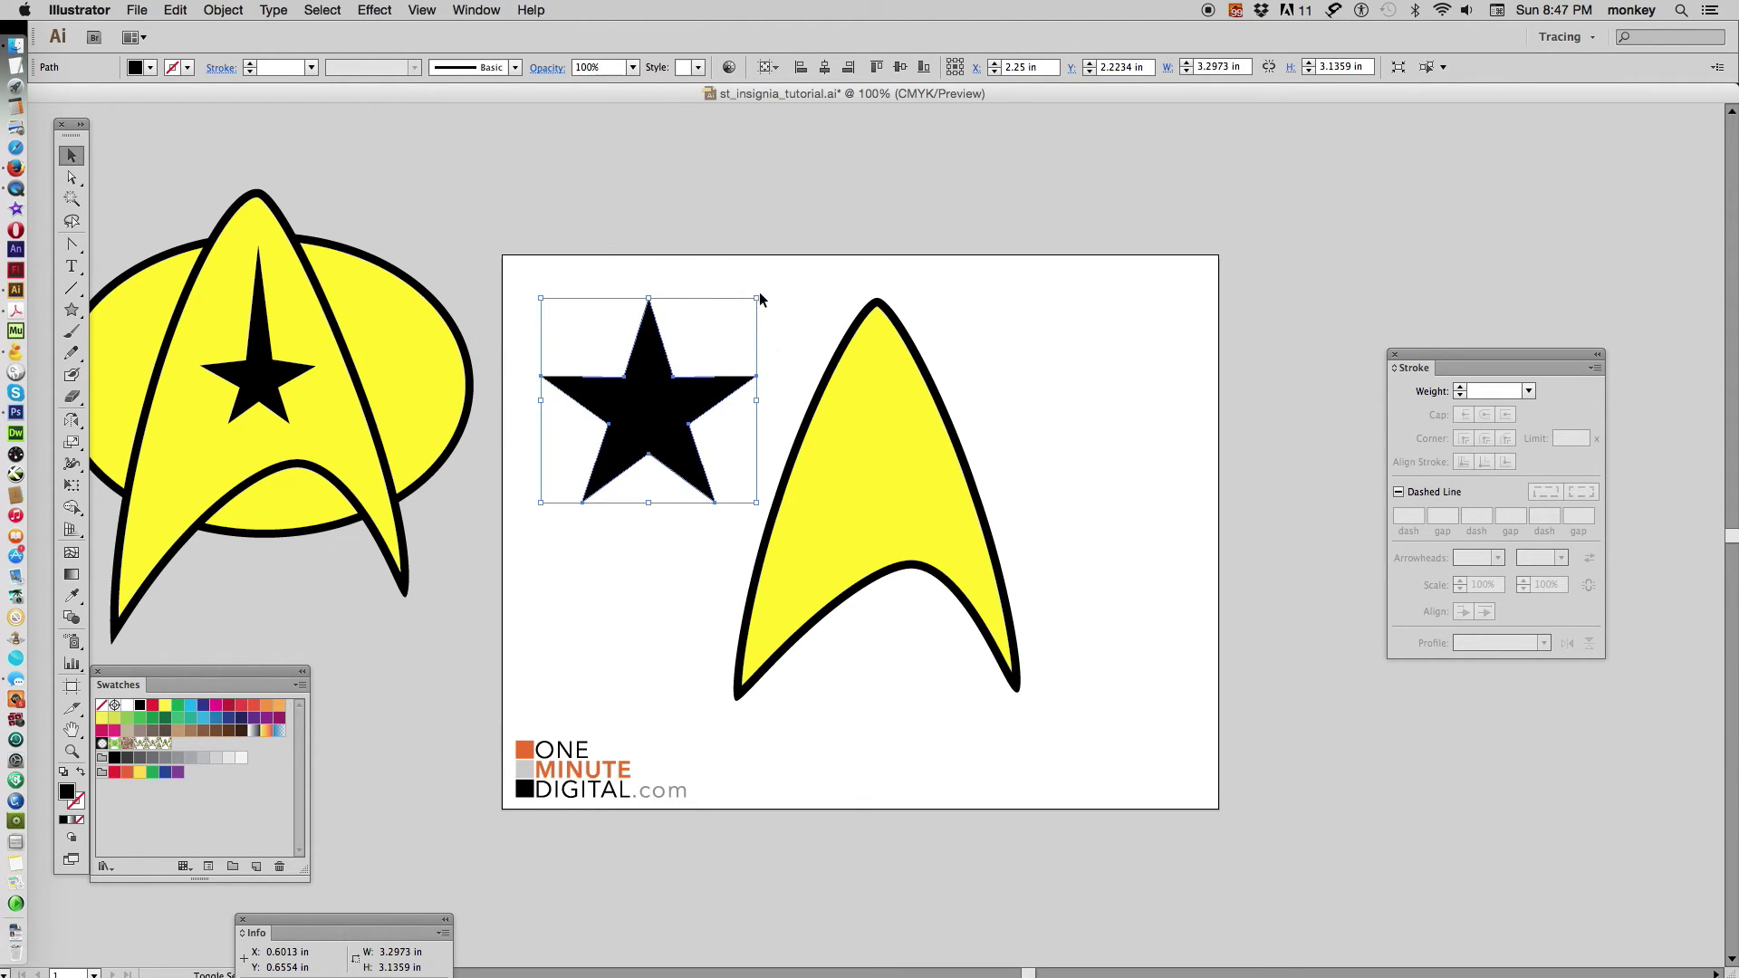
left_click_drag(757, 299, 652, 398)
left_click_drag(593, 464, 870, 475)
left_click(691, 343)
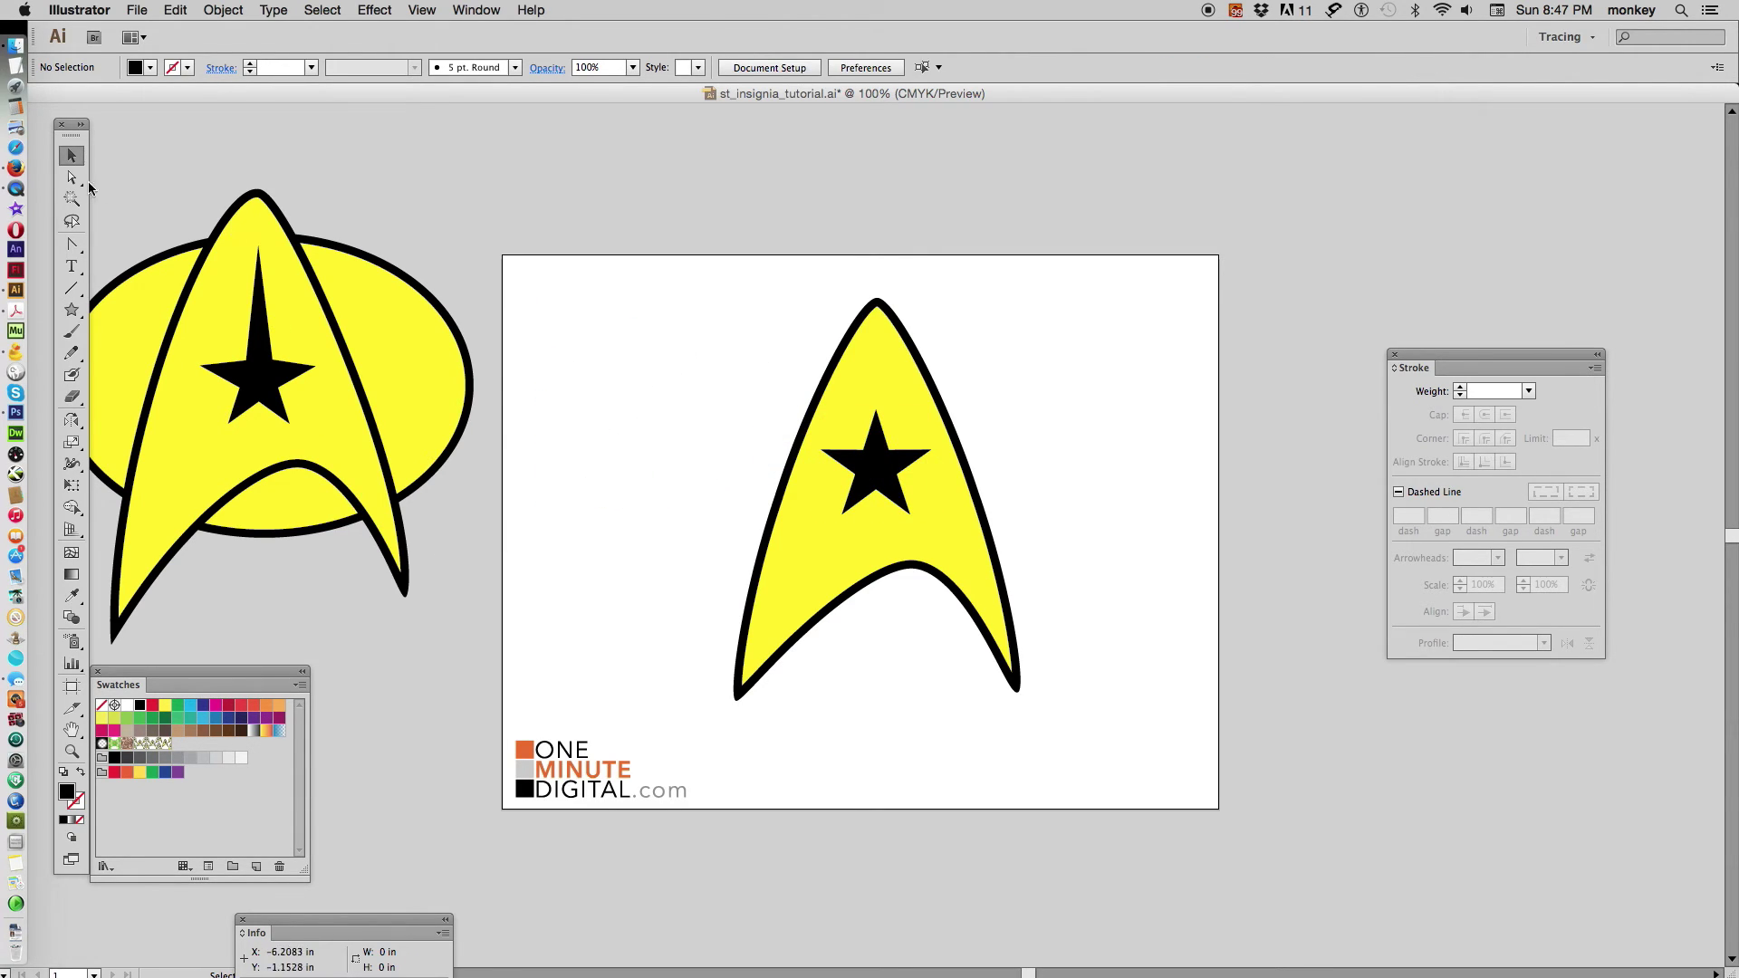
Drag the star's top anchor upward into a long spike with Direct Selection.
left_click(72, 180)
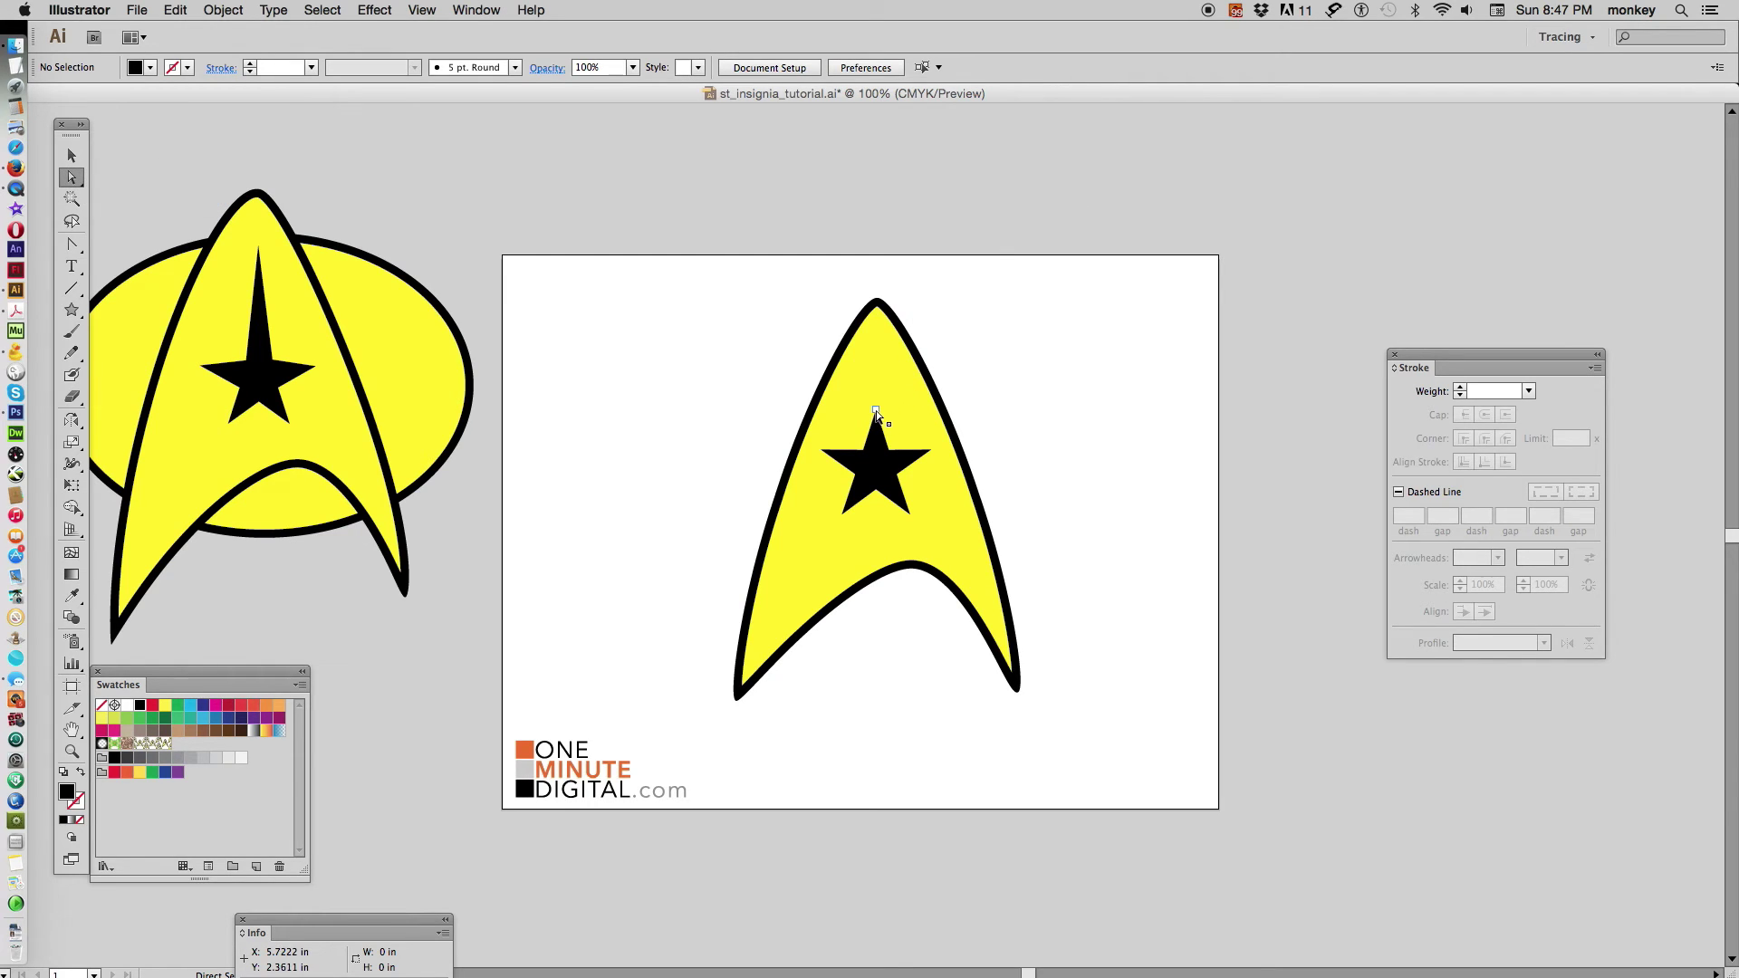
left_click_drag(877, 409, 881, 356)
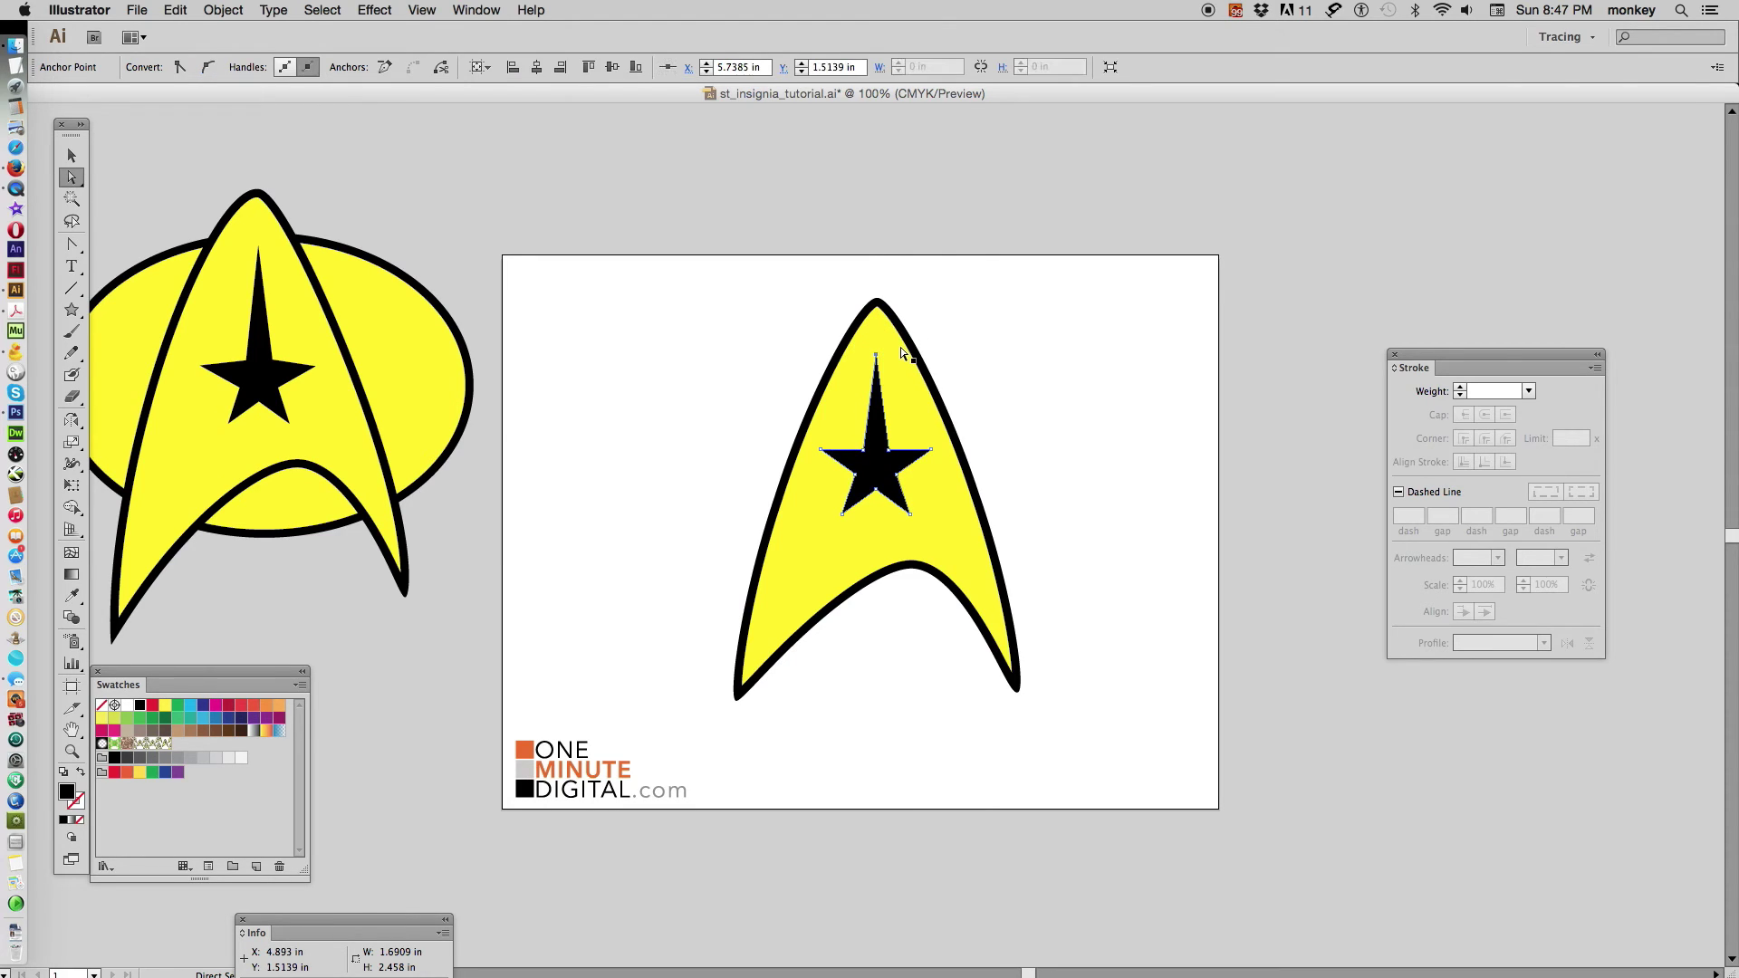
left_click(71, 155)
left_click(641, 181)
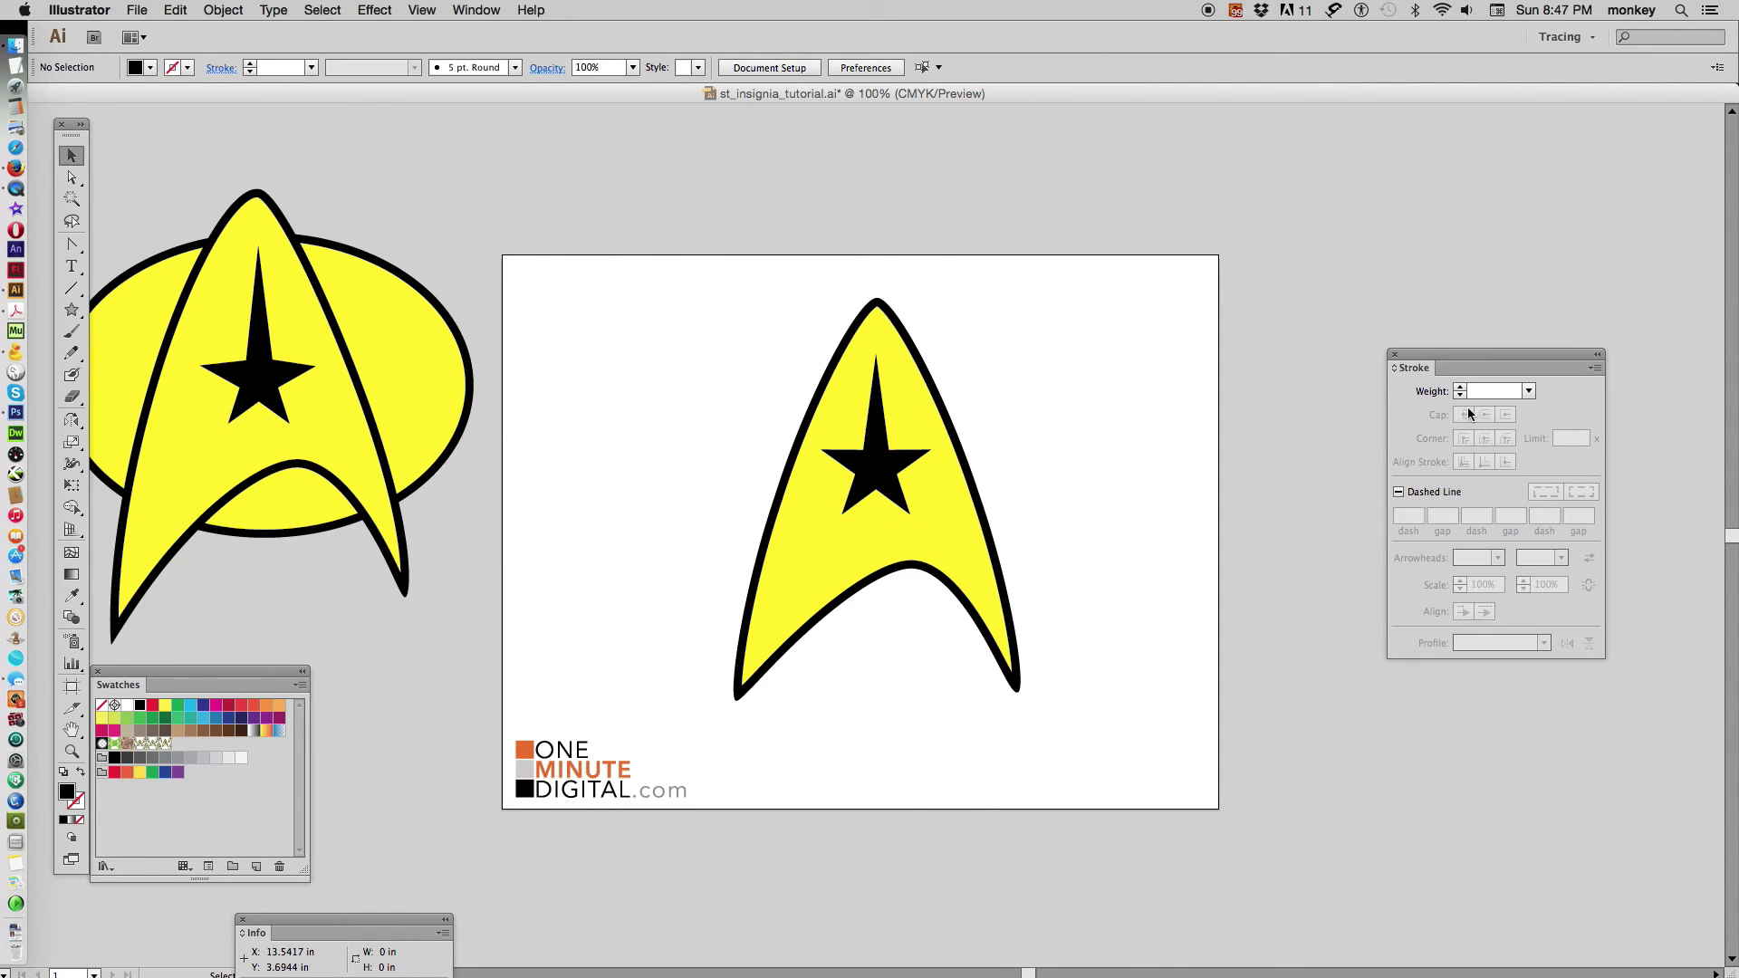
left_click_drag(71, 310, 174, 353)
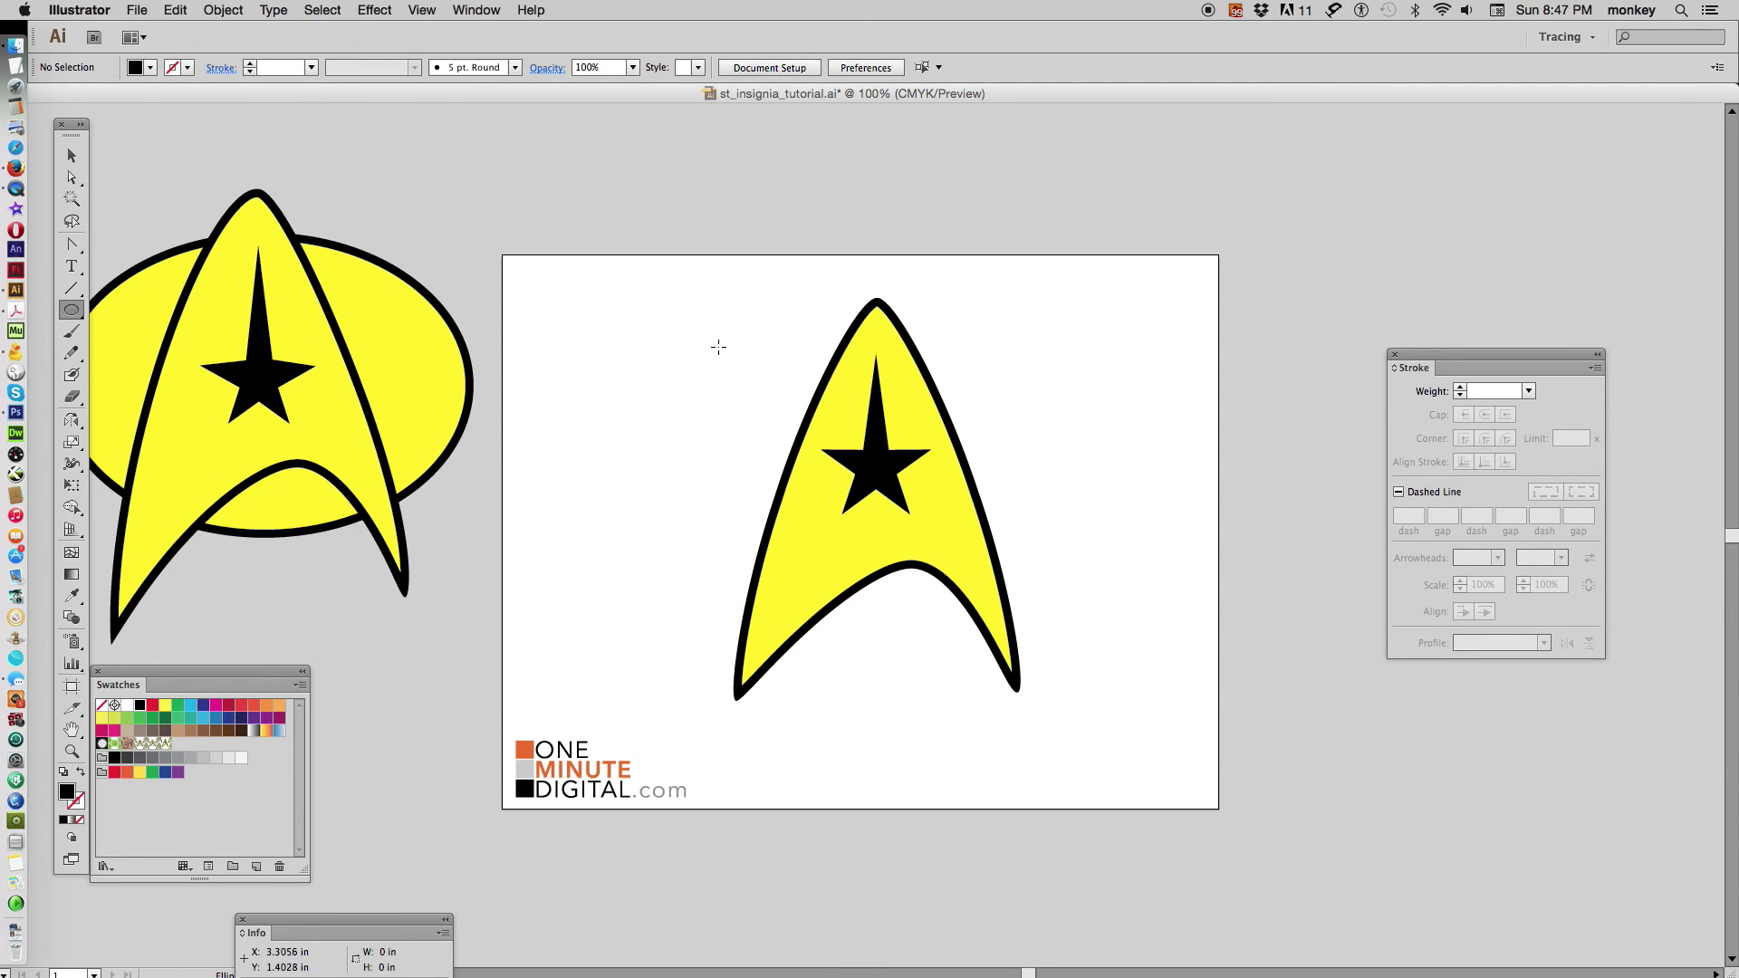
Draw a 5 in circle over the insignia, copy the arrowhead's yellow fill and black outline, and centre it.
mouse_move(718, 347)
left_mouse_down()
mouse_move(1097, 576)
mouse_move(1044, 534)
left_mouse_up()
left_click(71, 155)
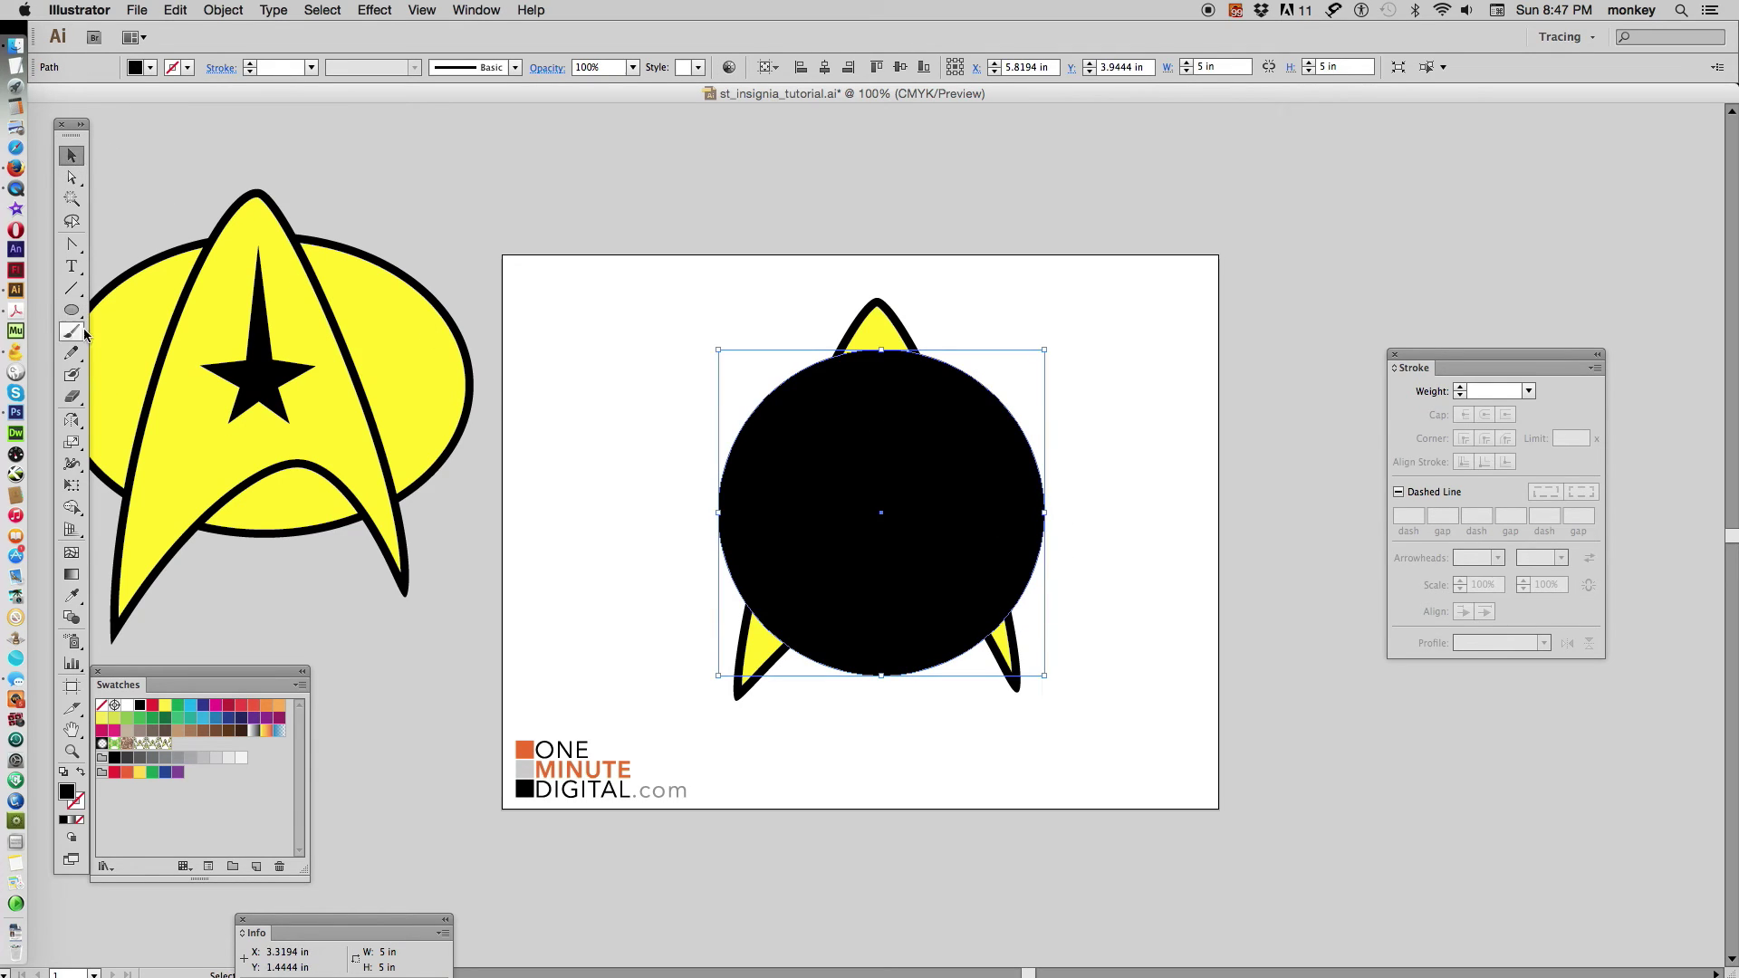
left_click(72, 596)
left_click(415, 385)
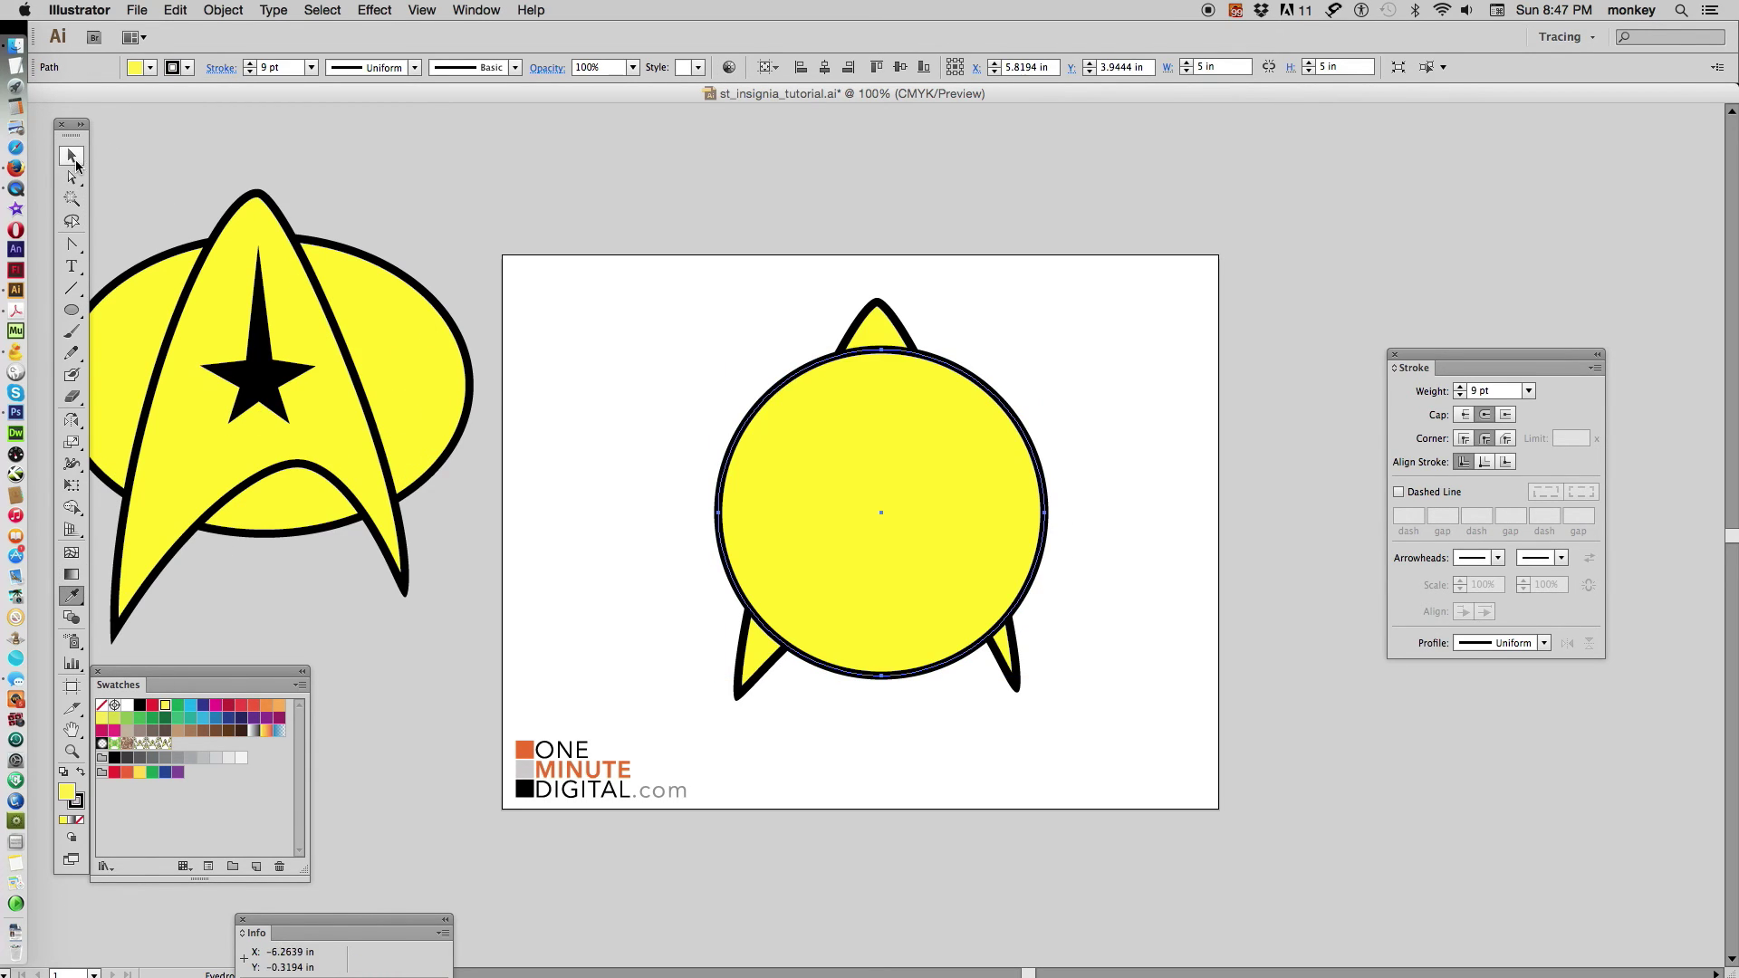
left_click(72, 156)
left_click_drag(857, 438, 853, 430)
Send the circle to the back behind the arrowhead and star, then nudge it into place.
key("ctrl")
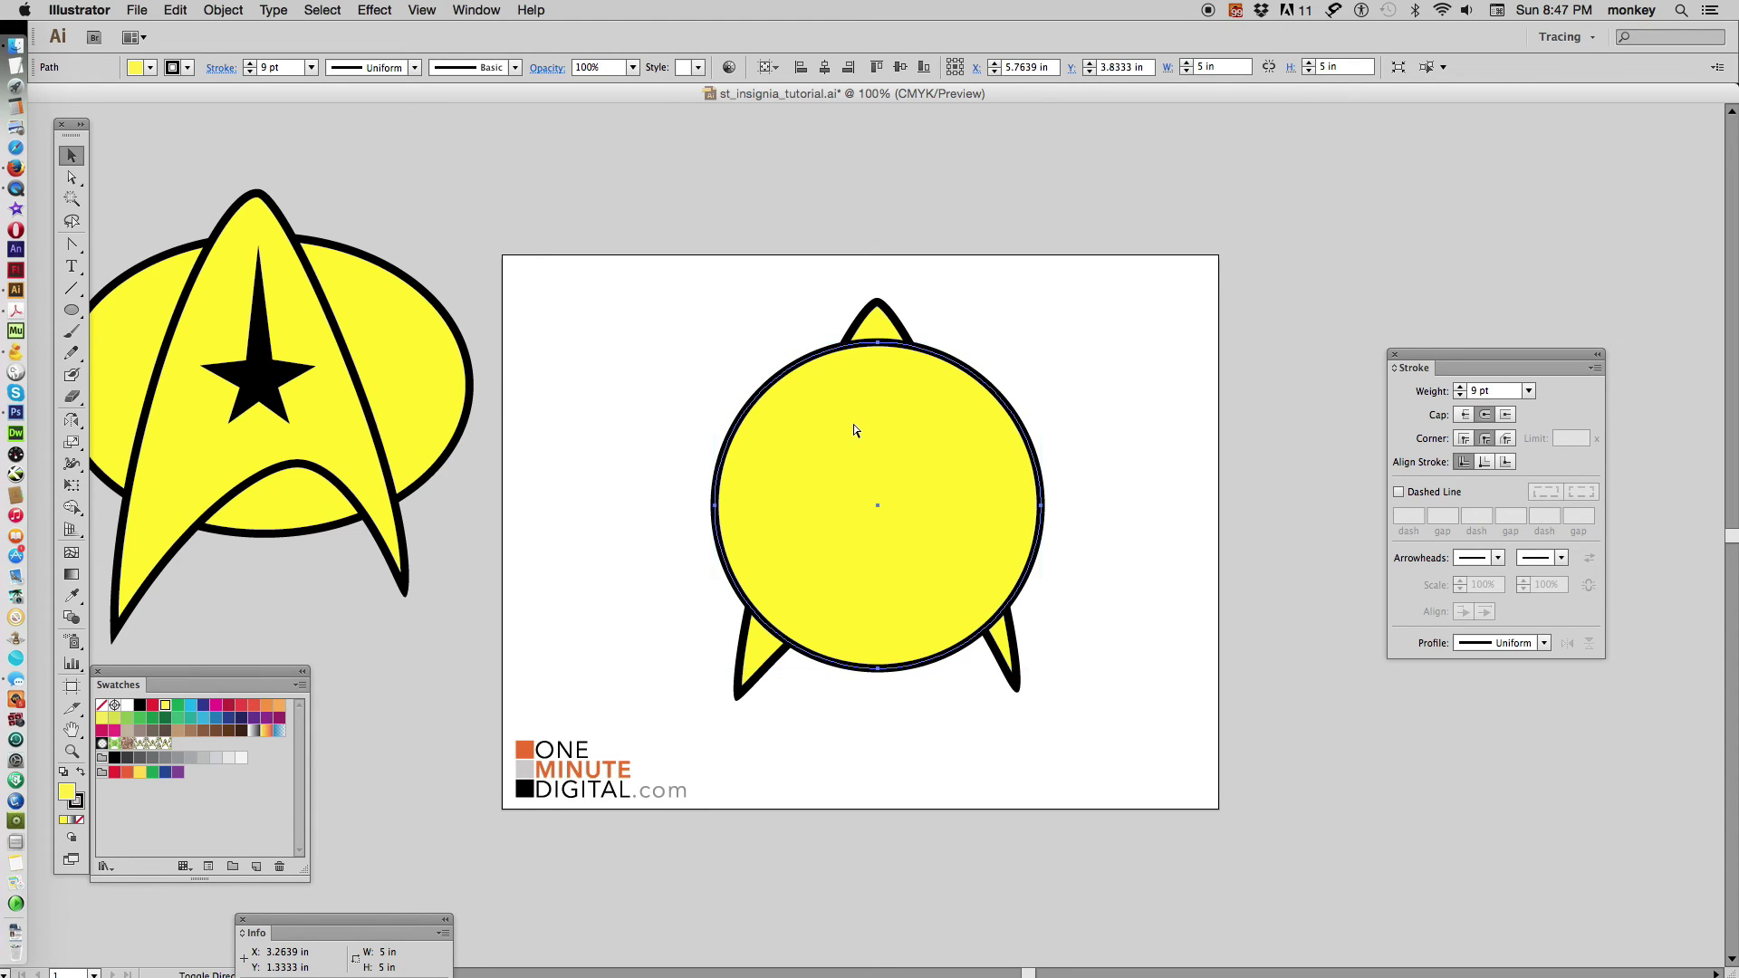
key("super+shift+bracketleft")
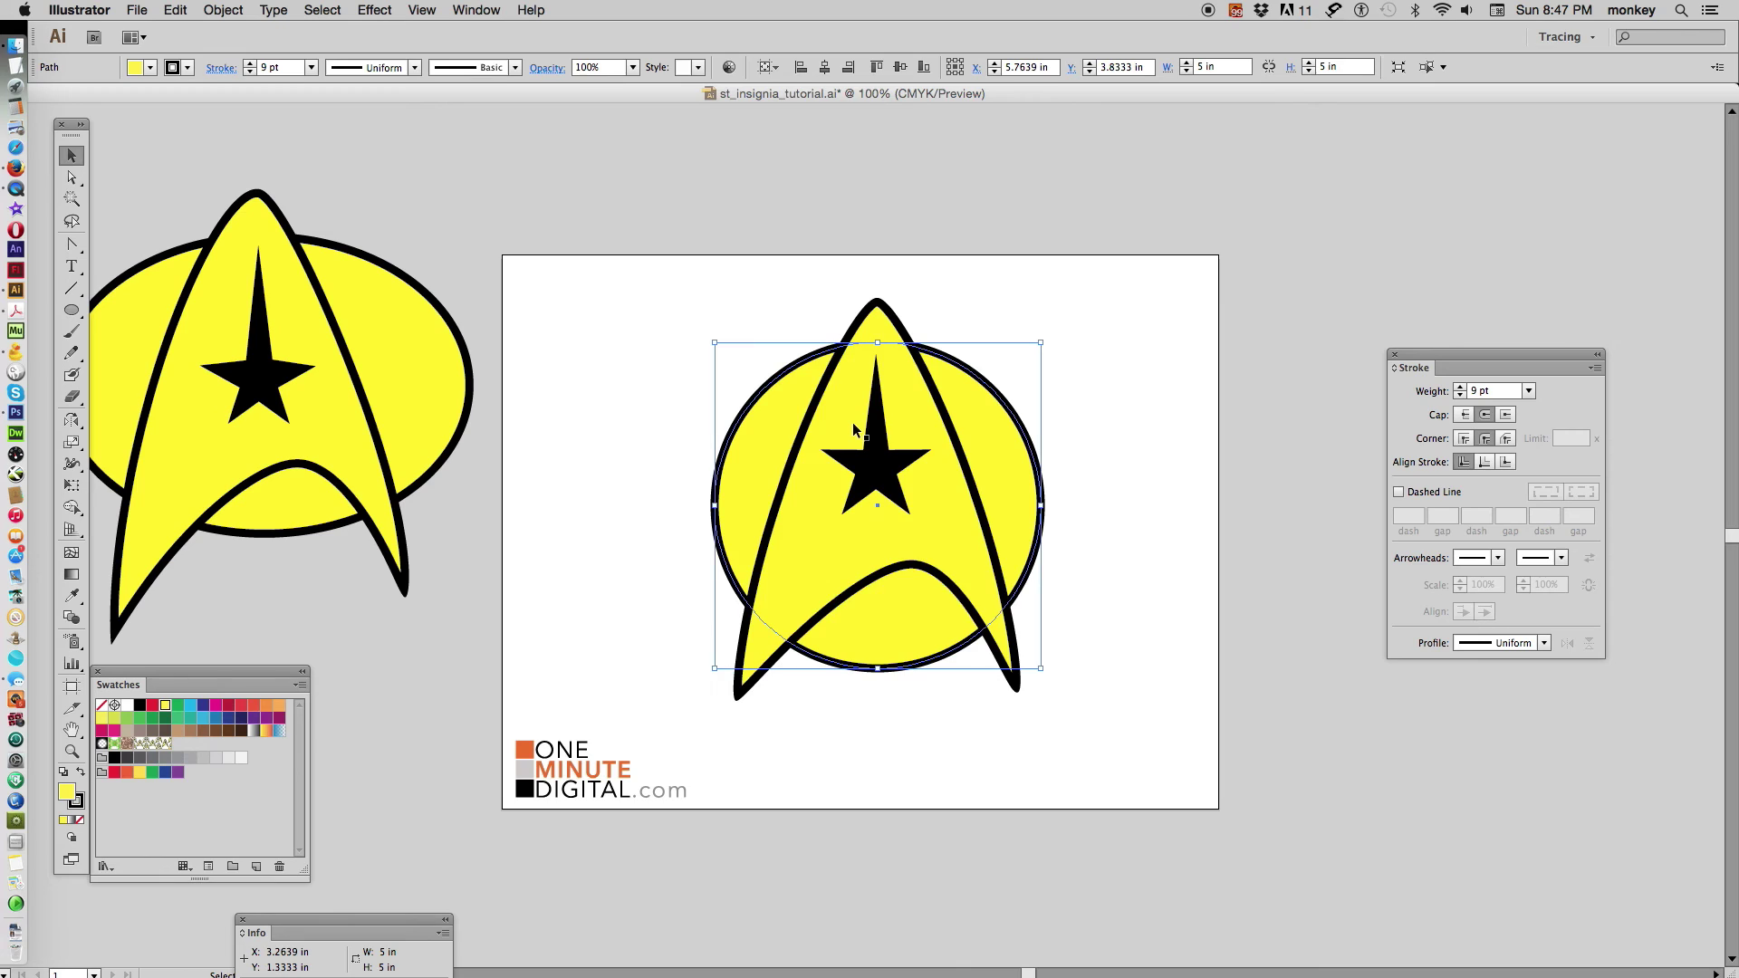
left_click(223, 11)
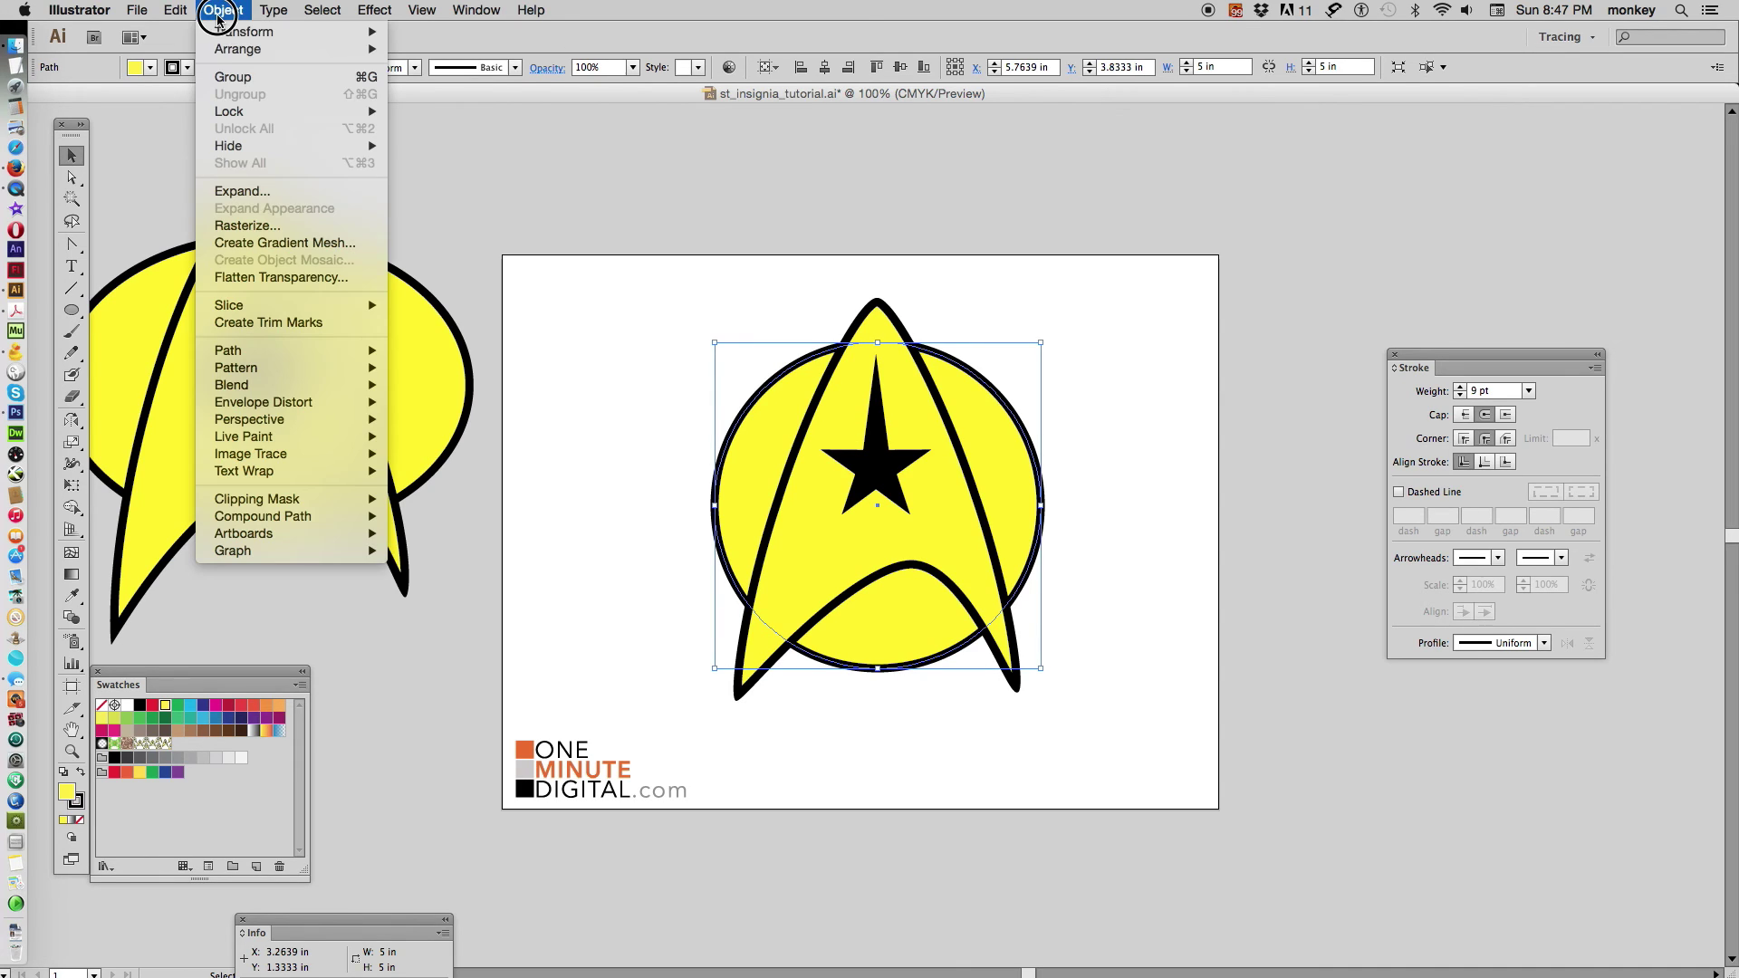
mouse_move(227, 50)
left_click(466, 102)
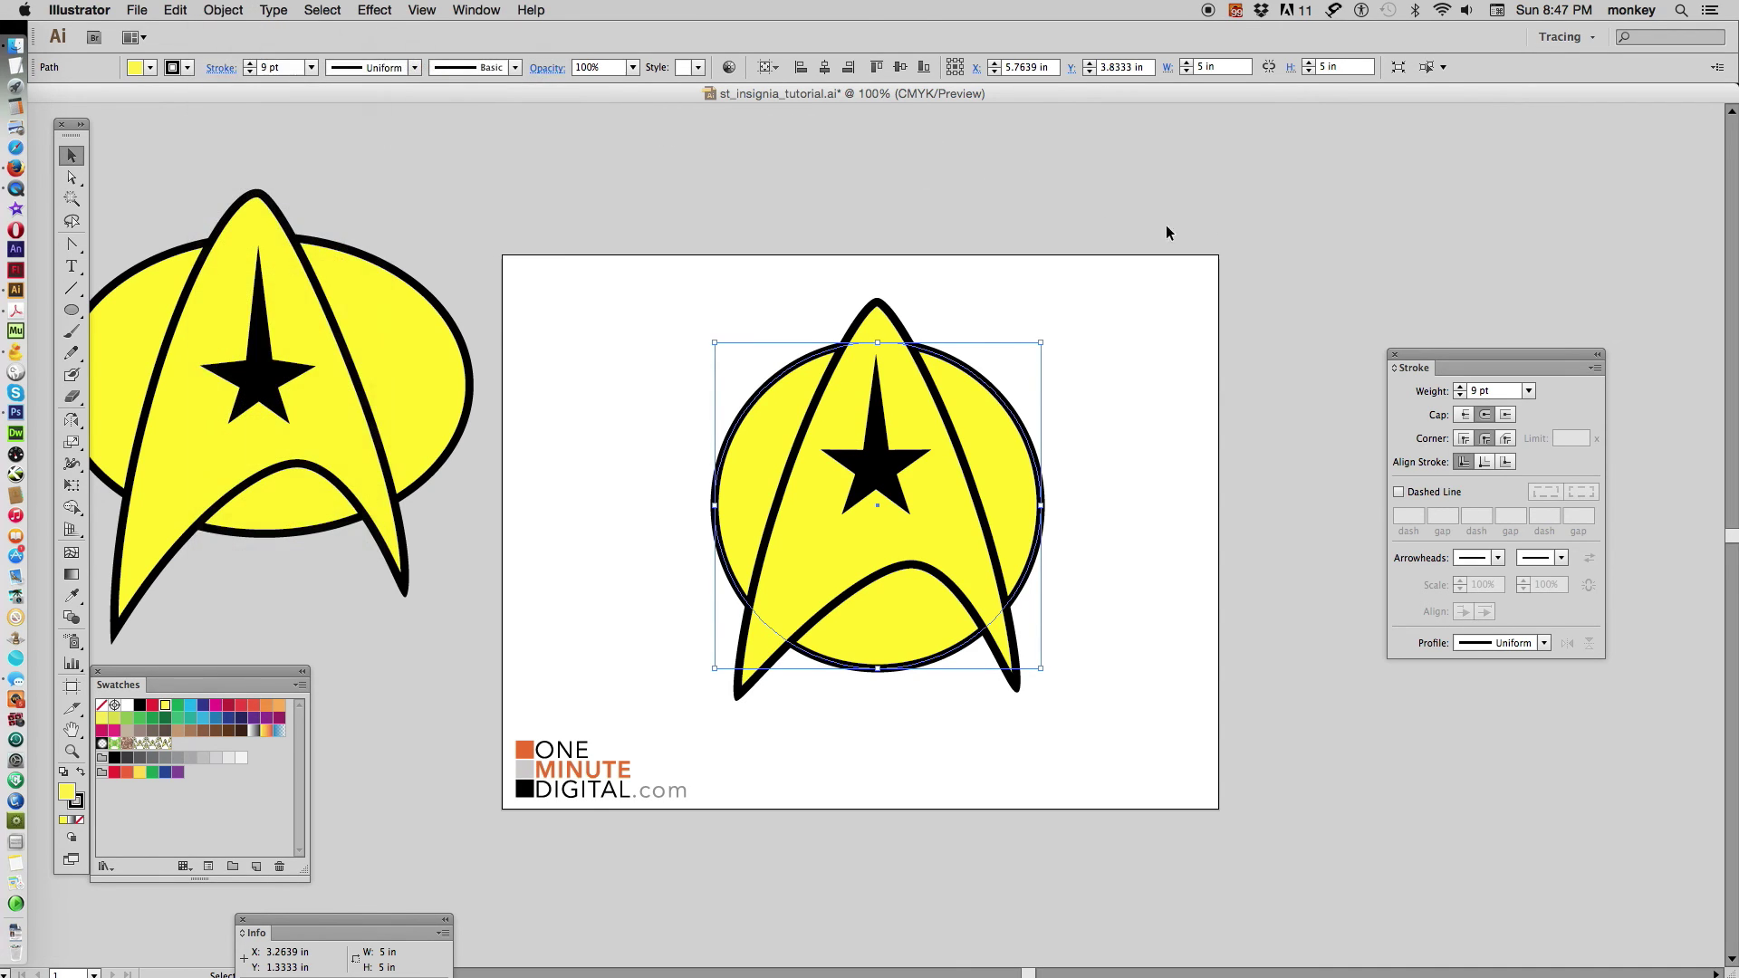
left_click(1132, 436)
mouse_move(1033, 477)
left_mouse_down()
mouse_move(1028, 453)
mouse_move(1042, 493)
mouse_move(1121, 493)
mouse_move(1055, 500)
left_mouse_up()
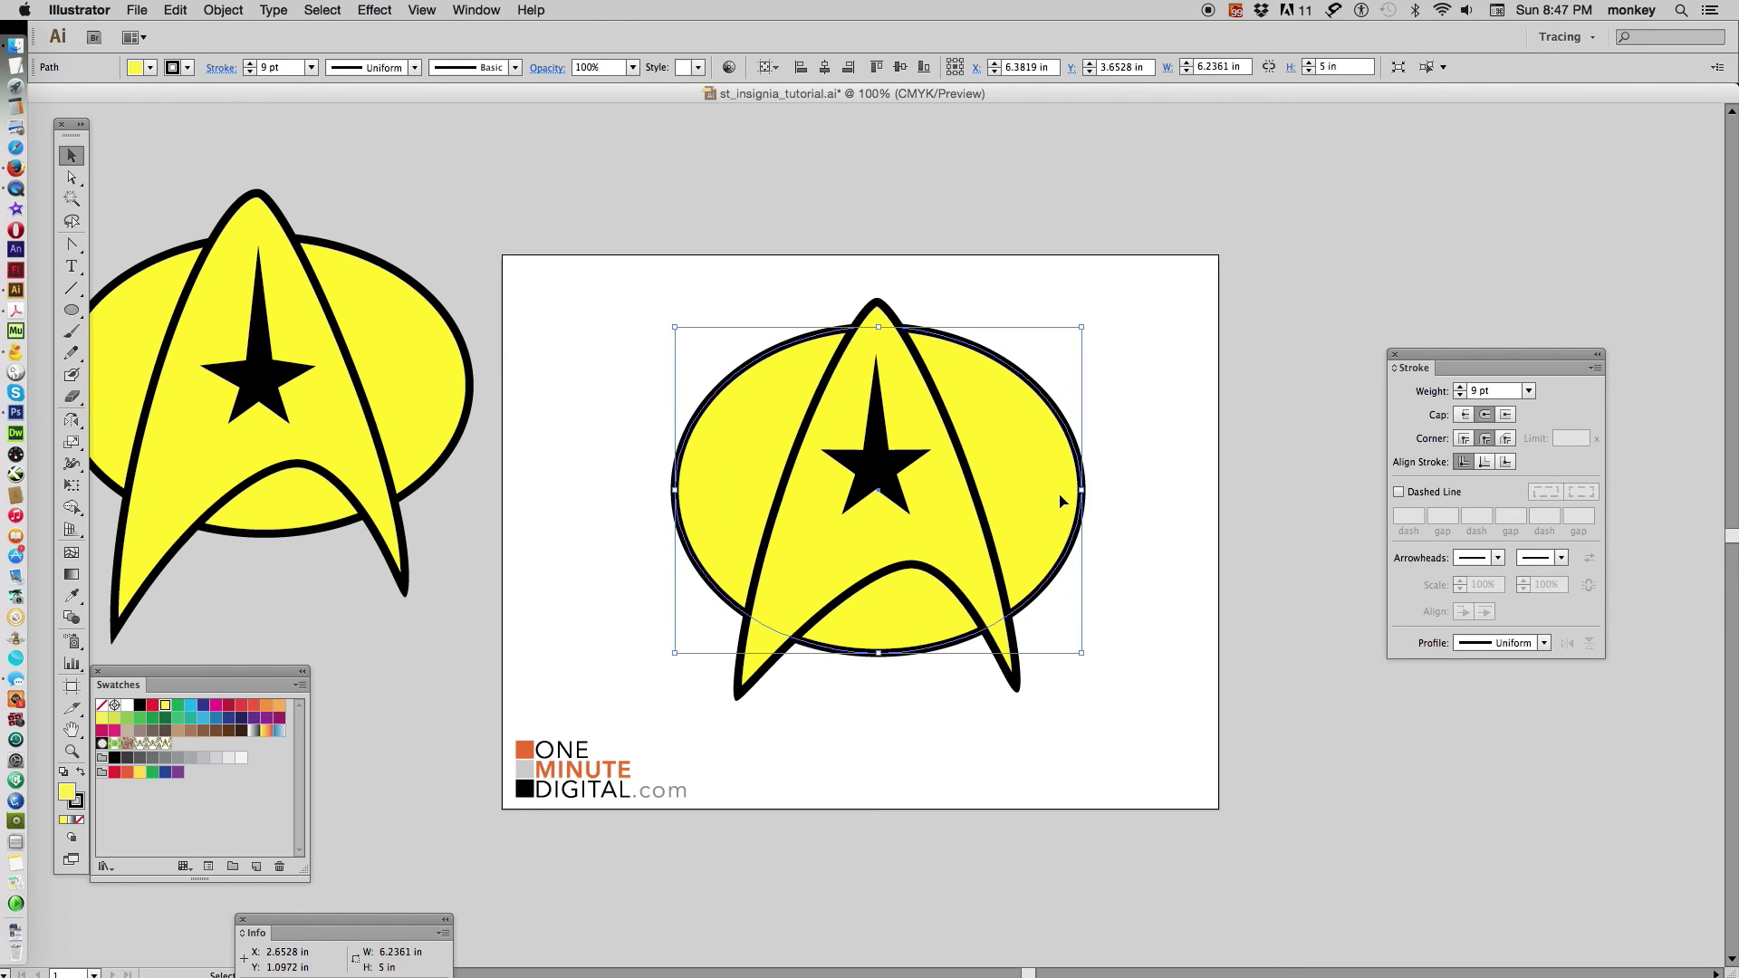
left_click(1095, 543)
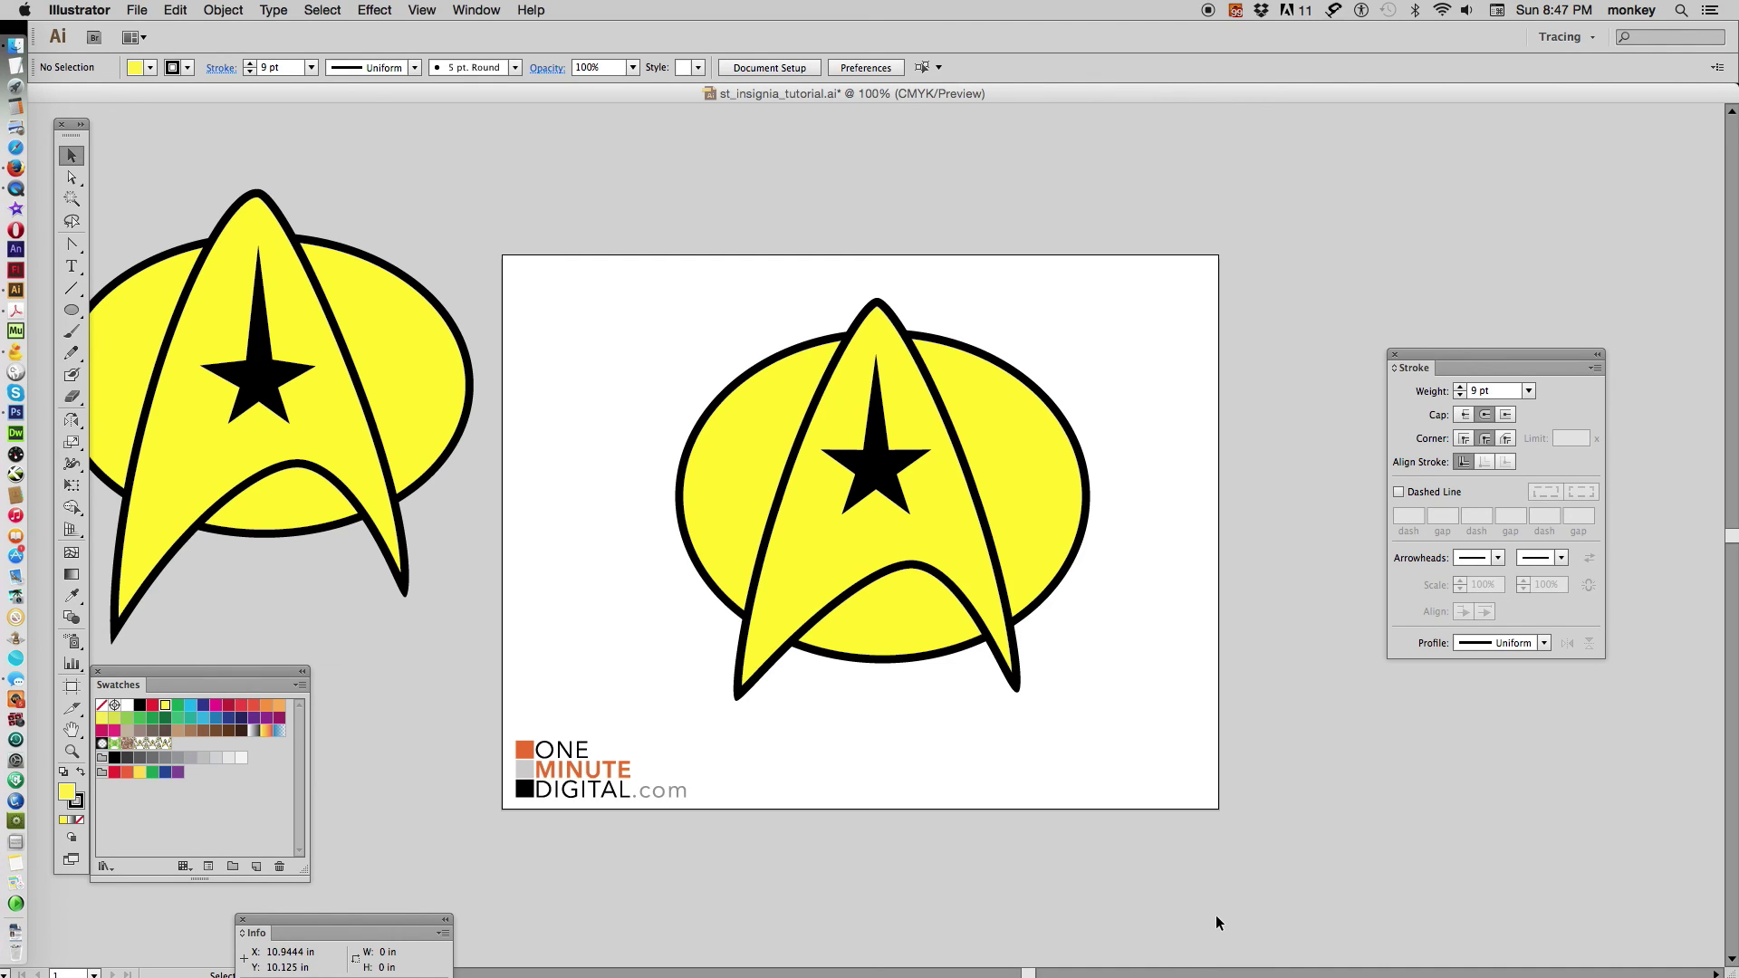
left_click(1060, 474)
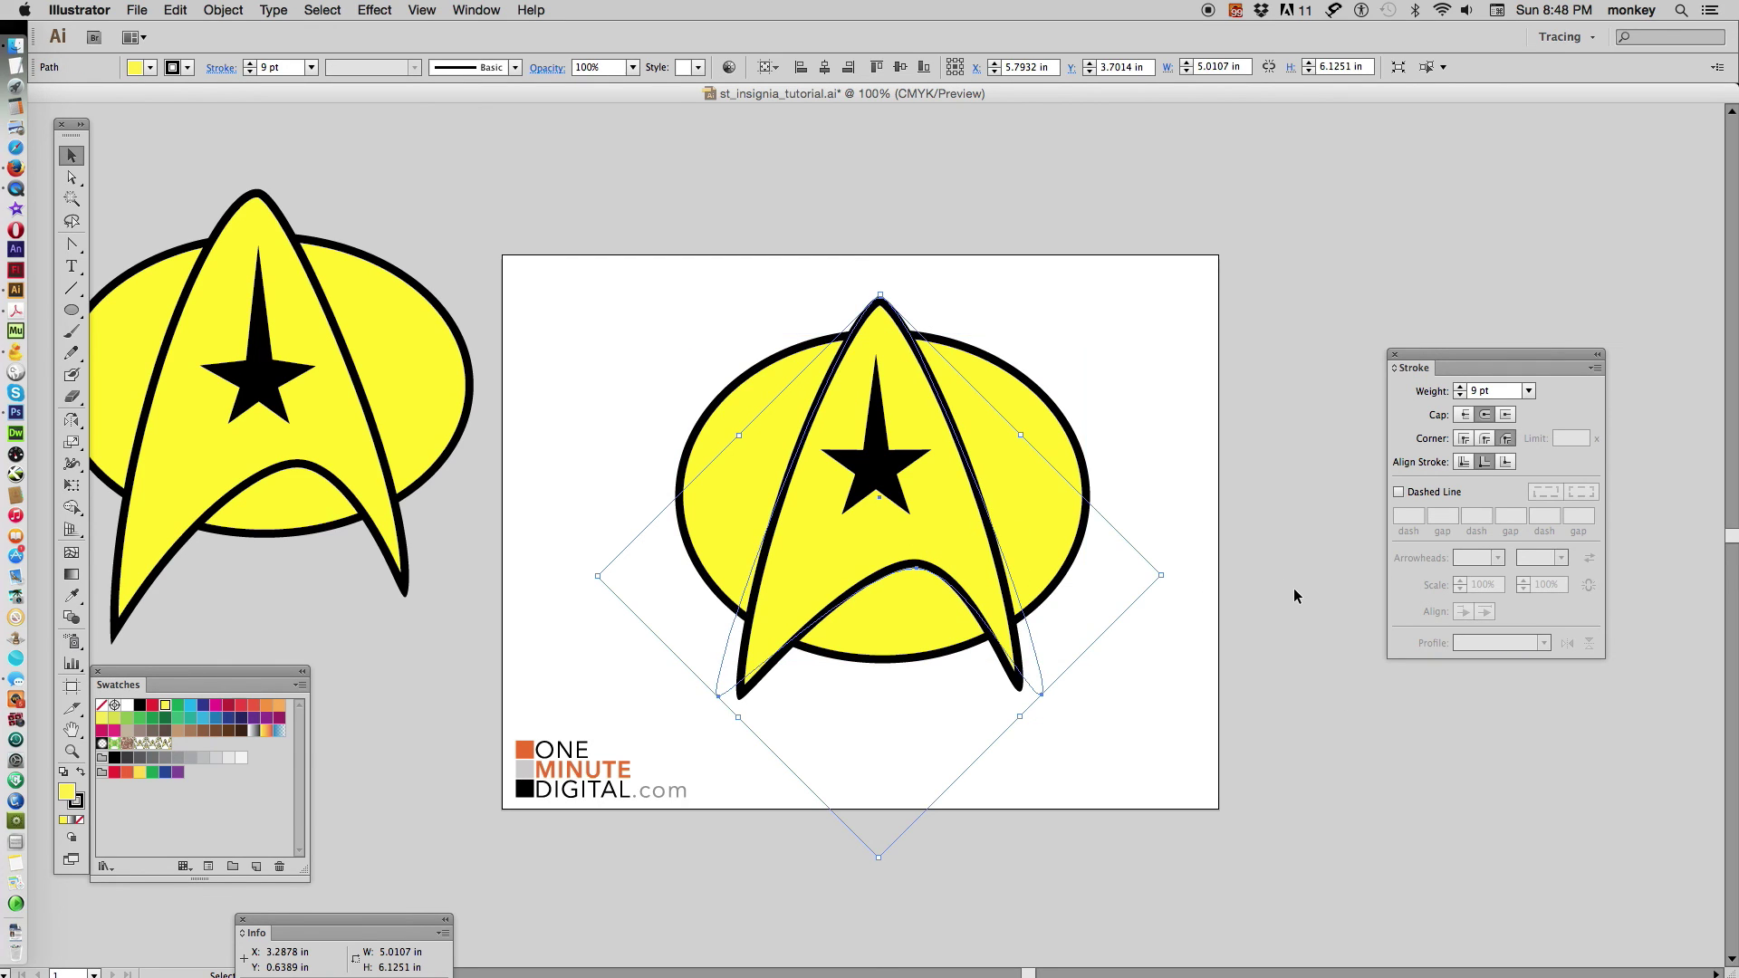
left_click(1110, 861)
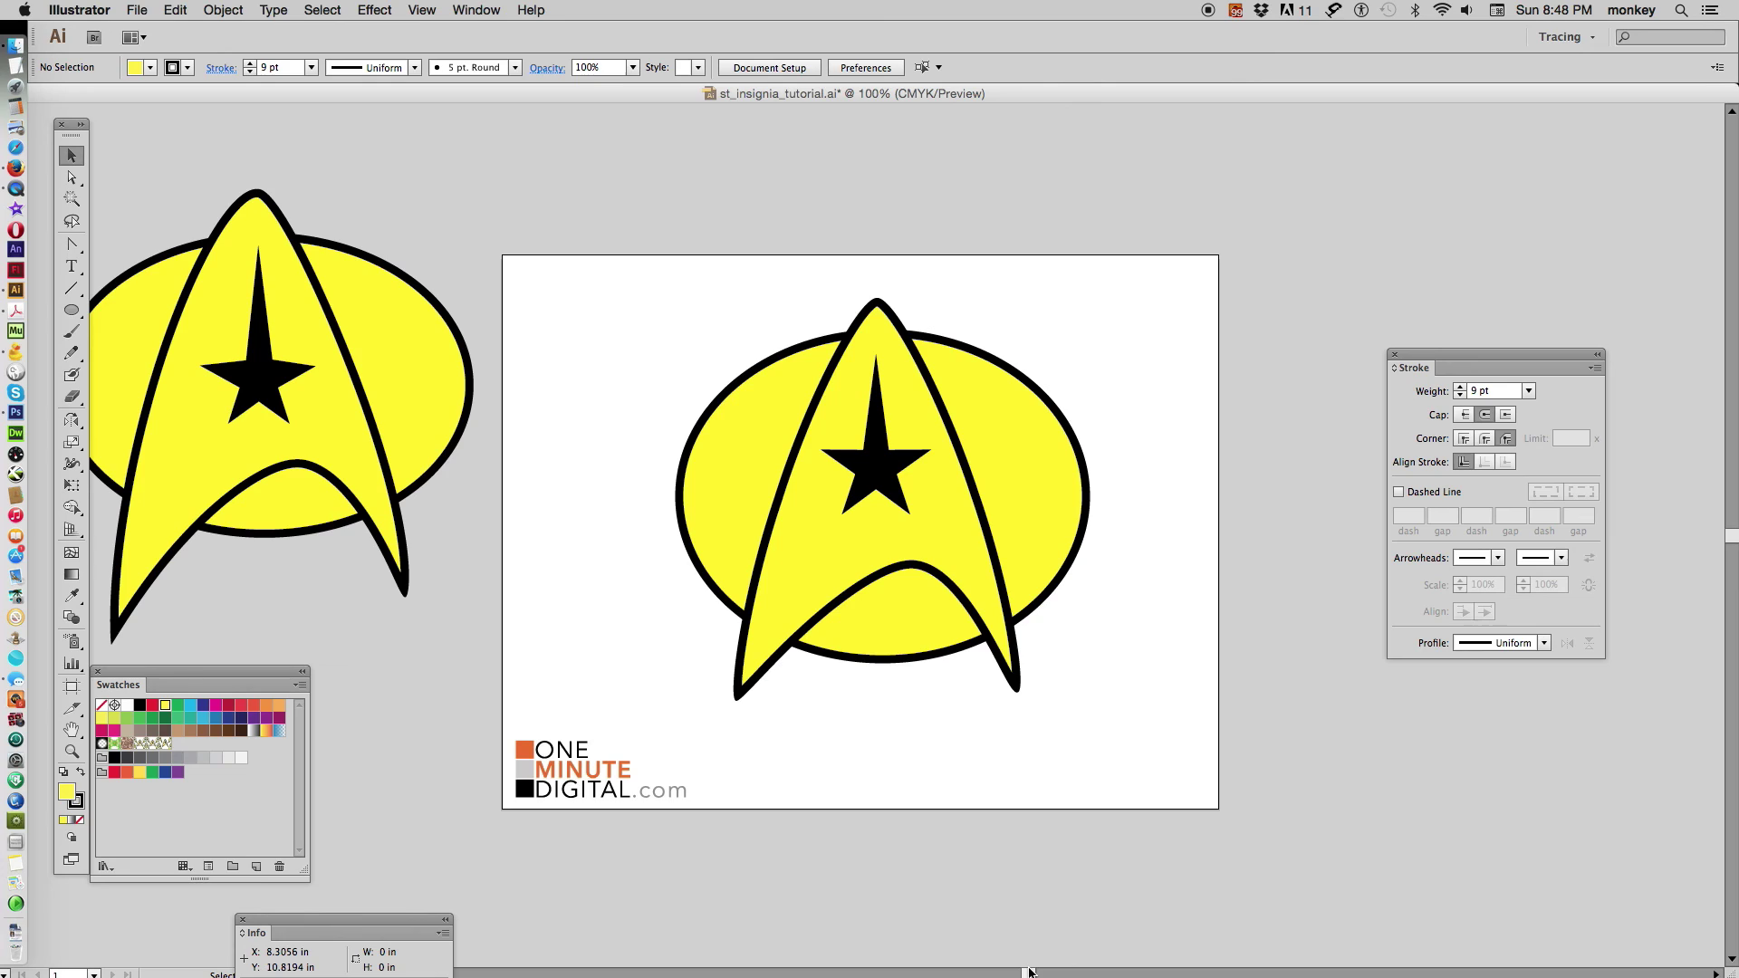